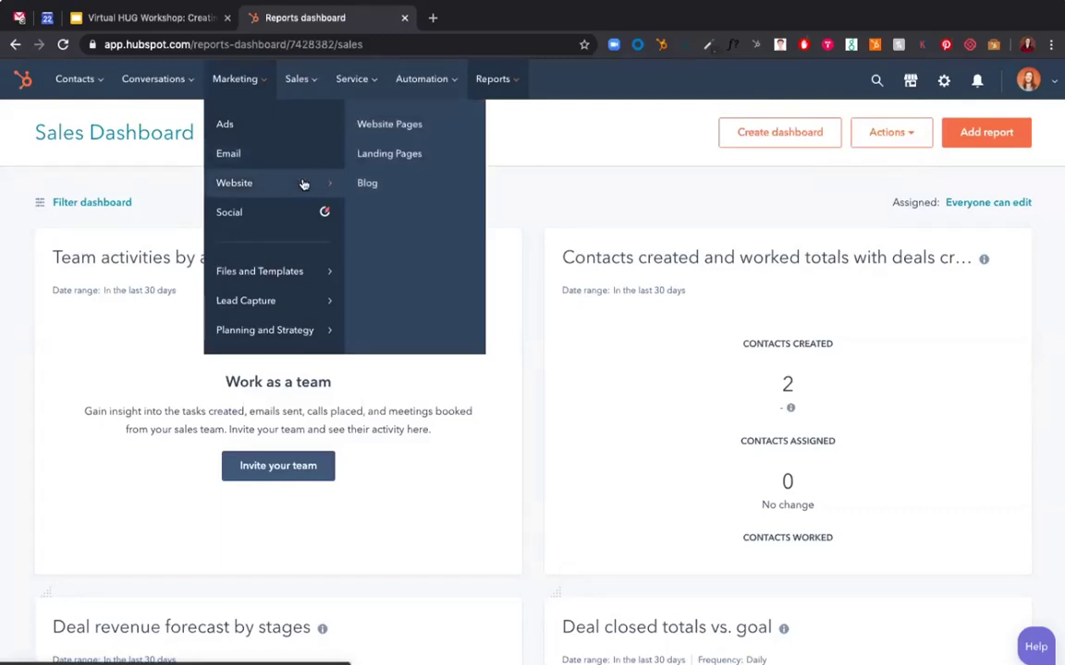
From the Website Pages list, start creating a new website page.
{"action": "left_click", "coordinate": [384, 130]}
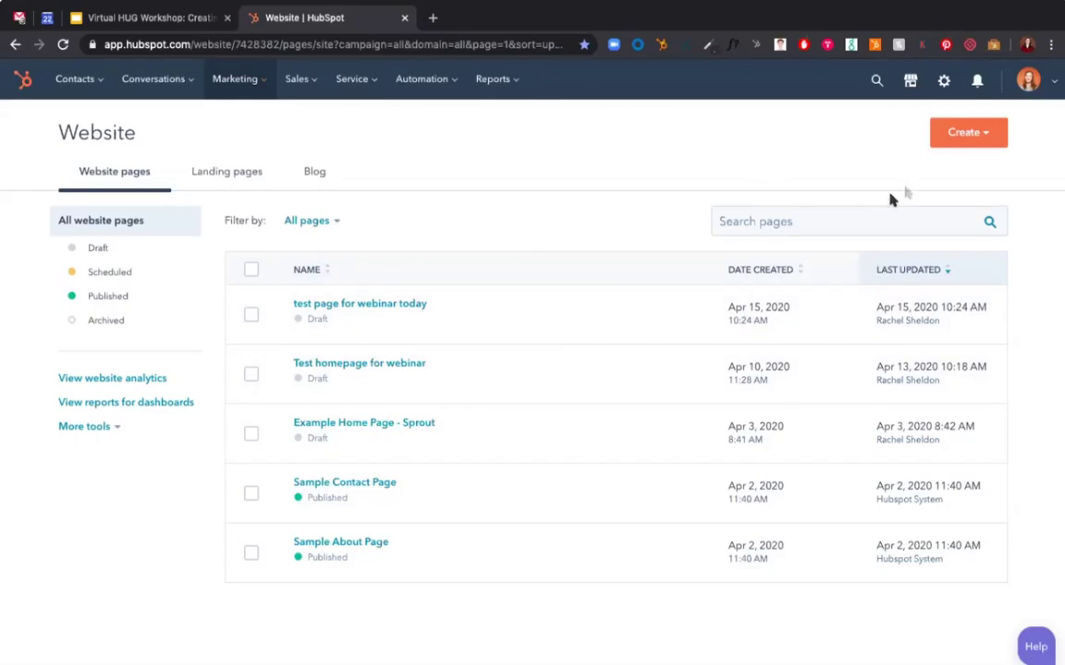
{"action": "left_click", "coordinate": [985, 134]}
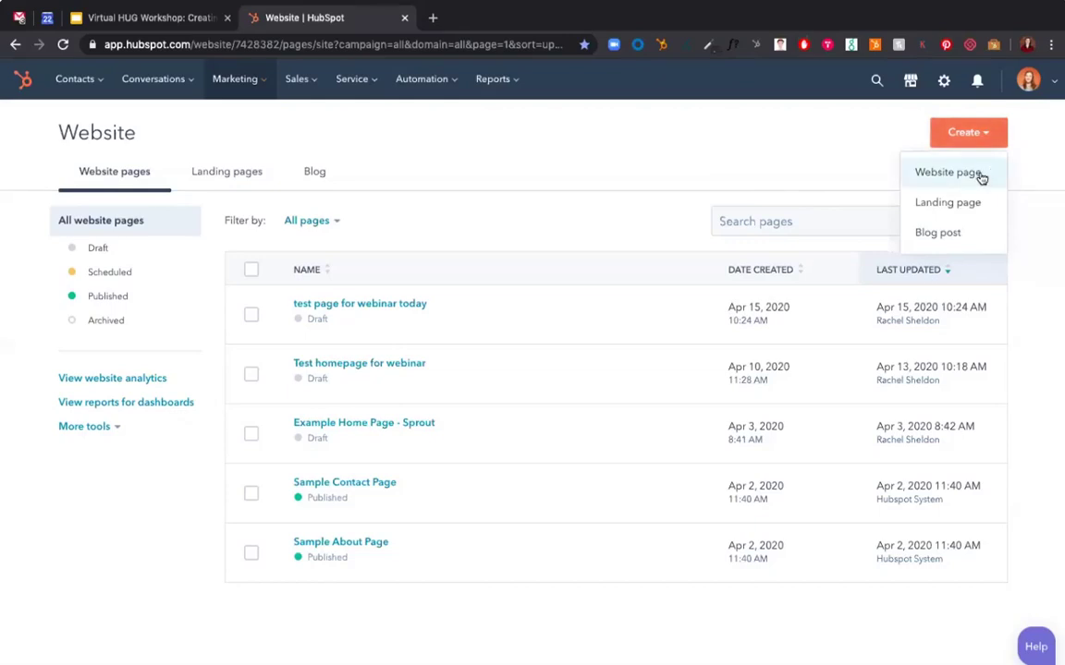
{"action": "left_click", "coordinate": [947, 172]}
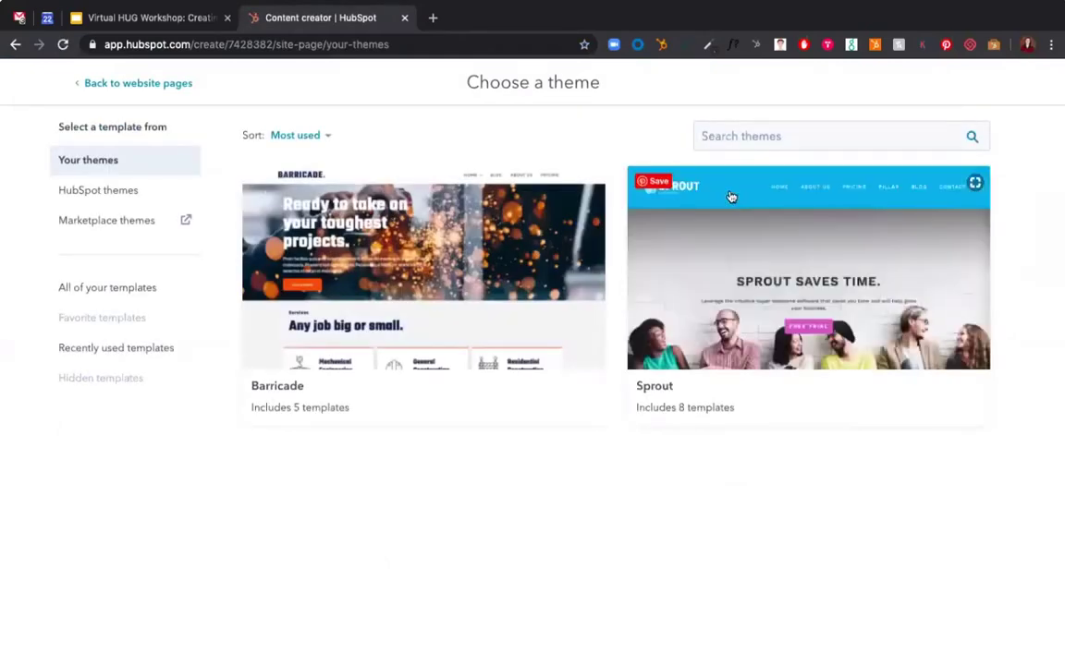
Browse the gallery of themes HubSpot provides.
{"action": "left_click", "coordinate": [89, 199]}
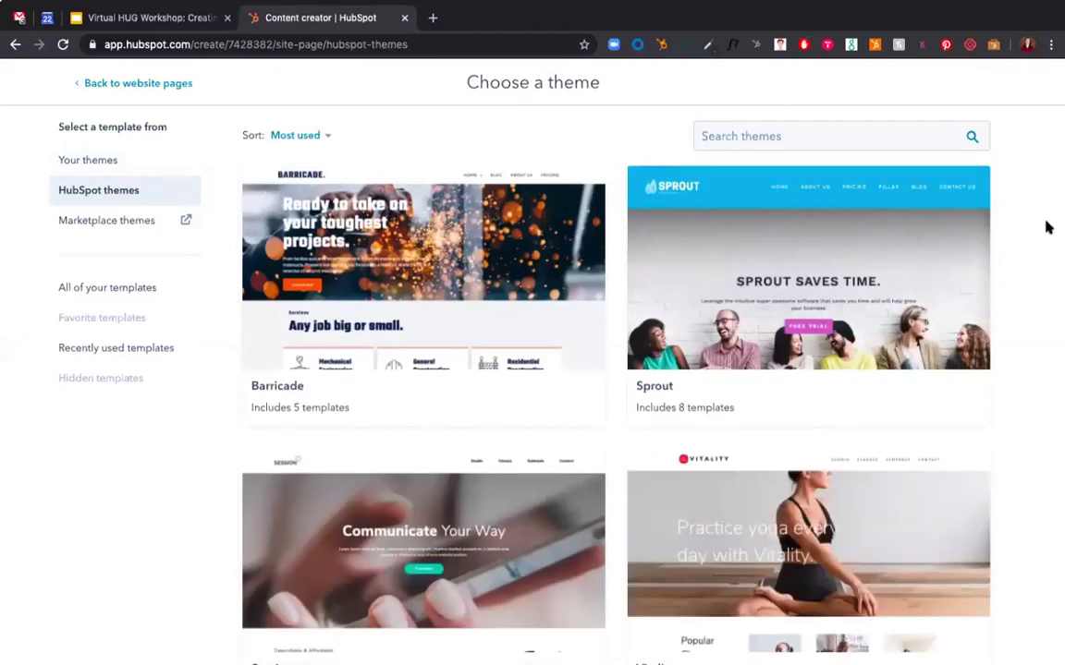
{"action": "scroll", "coordinate": [1047, 227], "scroll_direction": "down", "scroll_amount": 3}
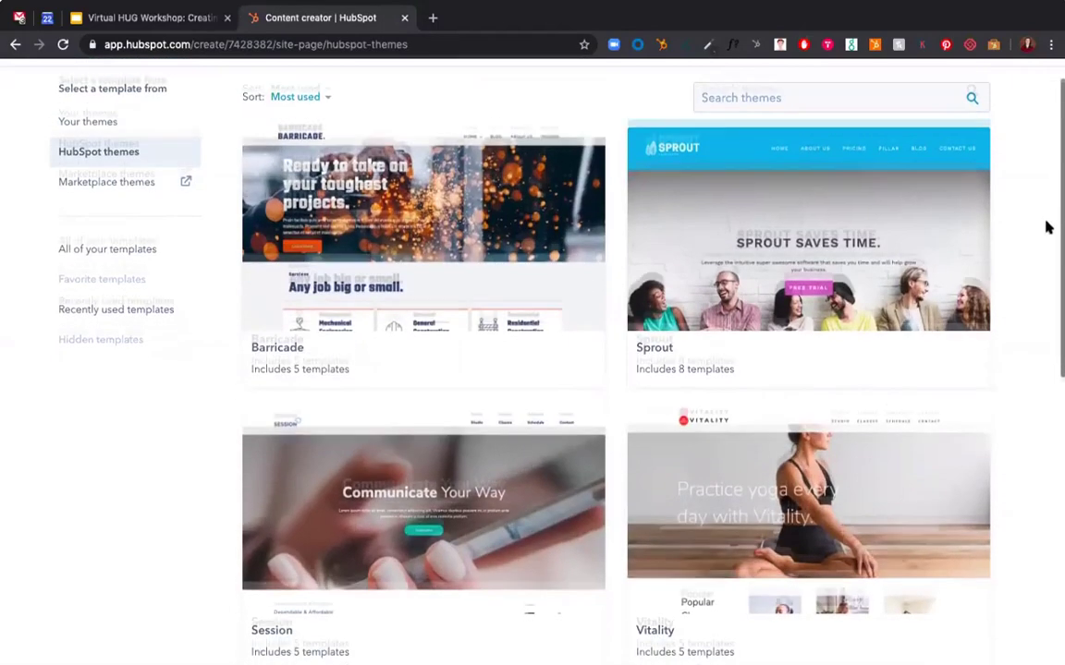
{"action": "scroll", "coordinate": [1047, 227], "scroll_direction": "down", "scroll_amount": 1}
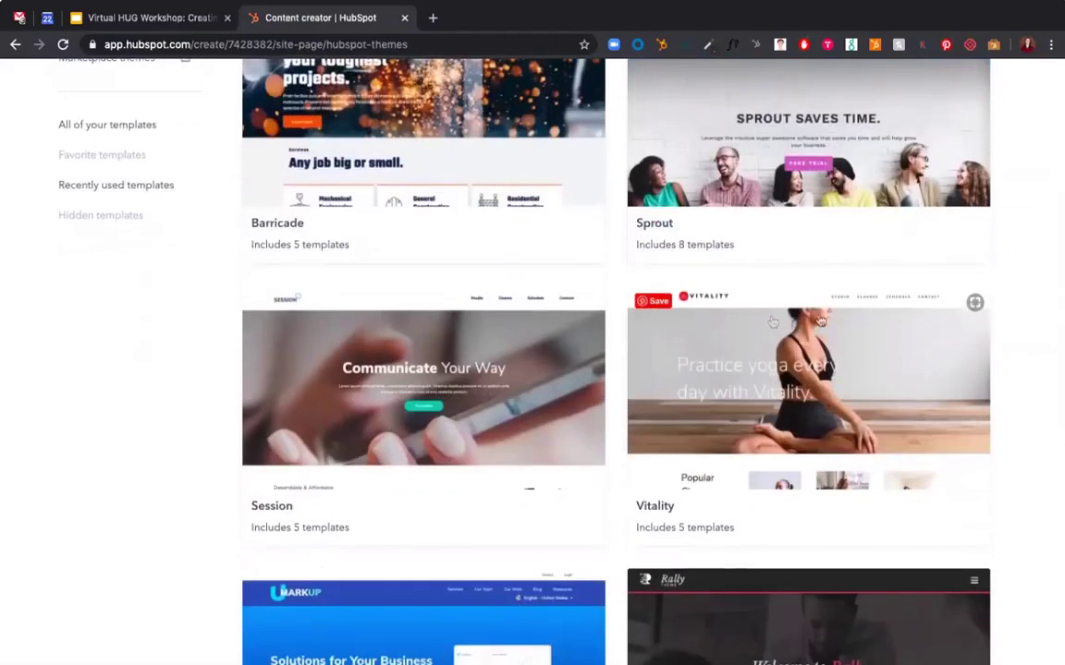
{"action": "scroll", "coordinate": [1054, 323], "scroll_direction": "down", "scroll_amount": 3}
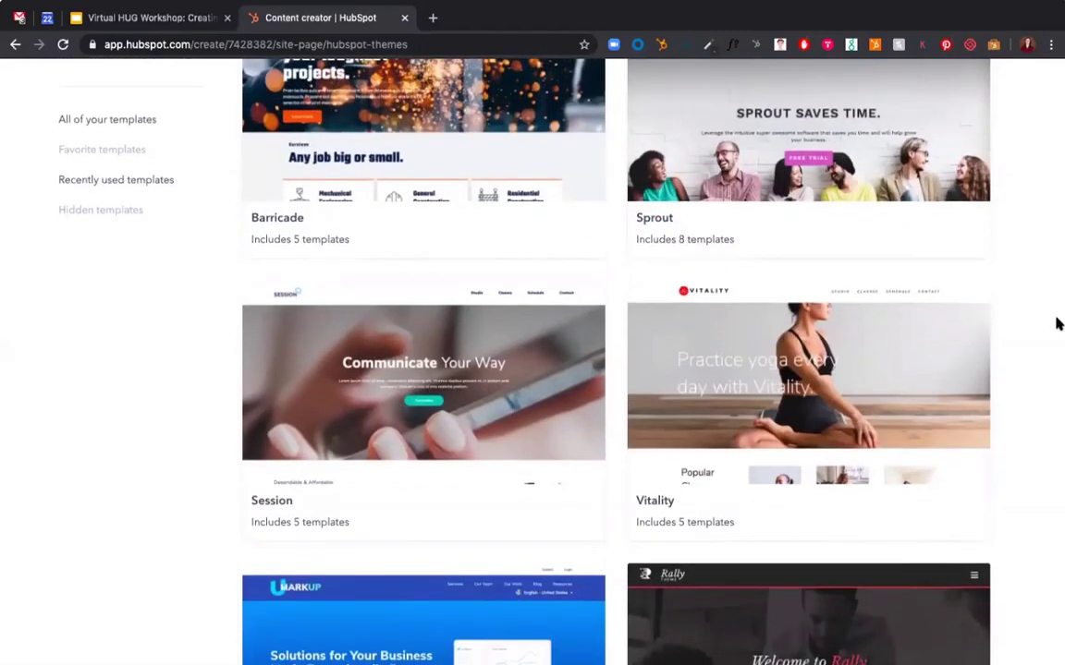
{"action": "scroll", "coordinate": [1058, 322], "scroll_direction": "down", "scroll_amount": 9}
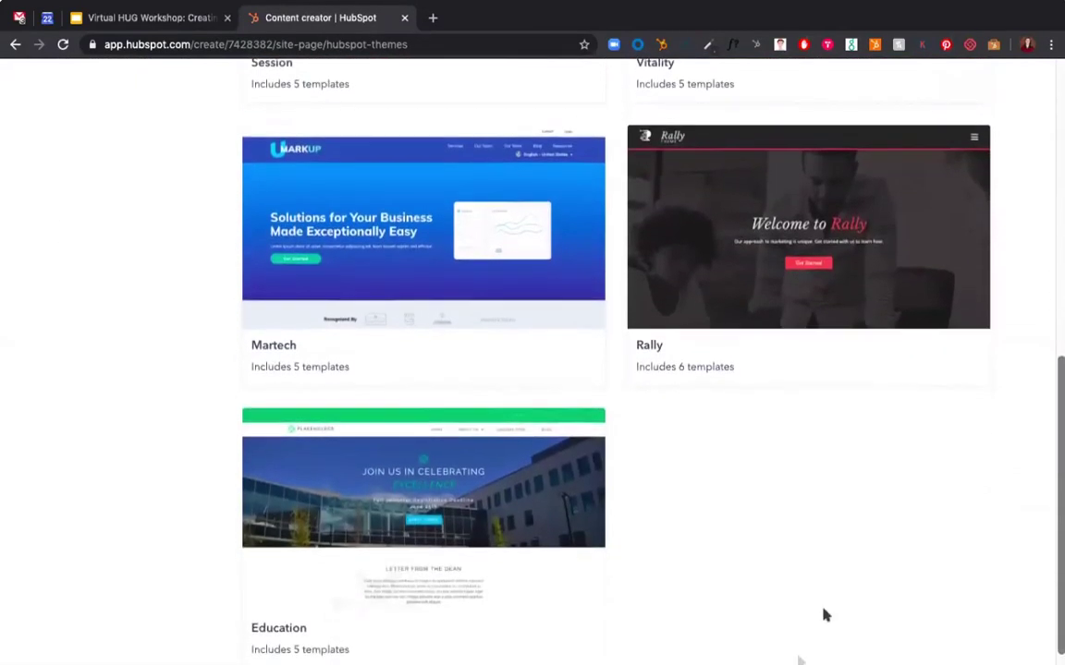
{"action": "scroll", "coordinate": [791, 473], "scroll_direction": "up", "scroll_amount": 2}
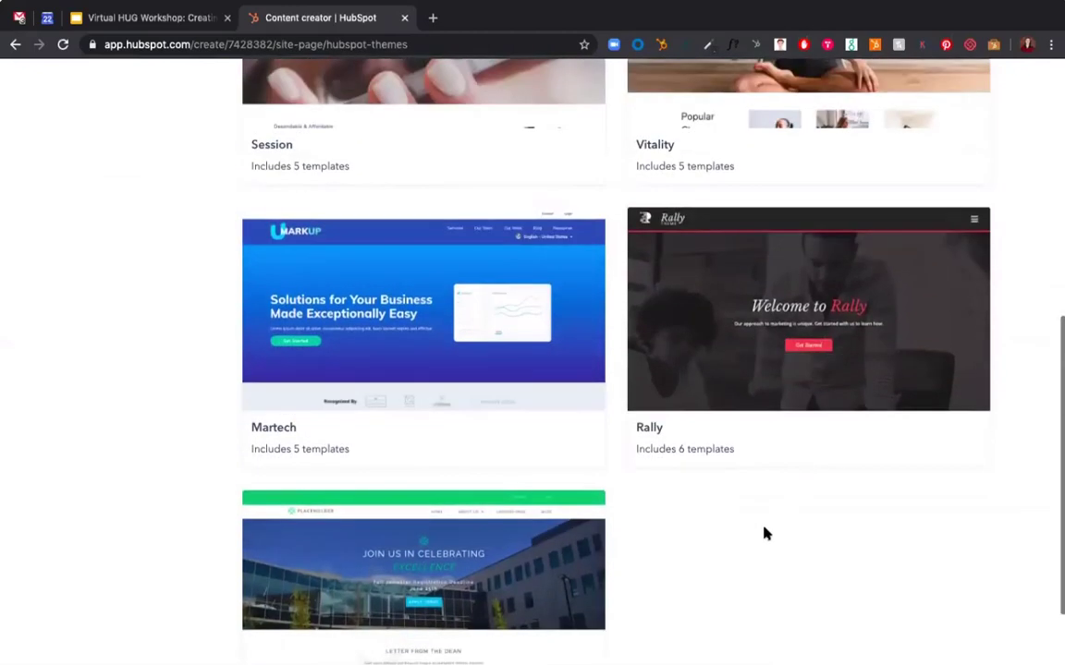
{"action": "scroll", "coordinate": [763, 533], "scroll_direction": "up", "scroll_amount": 5}
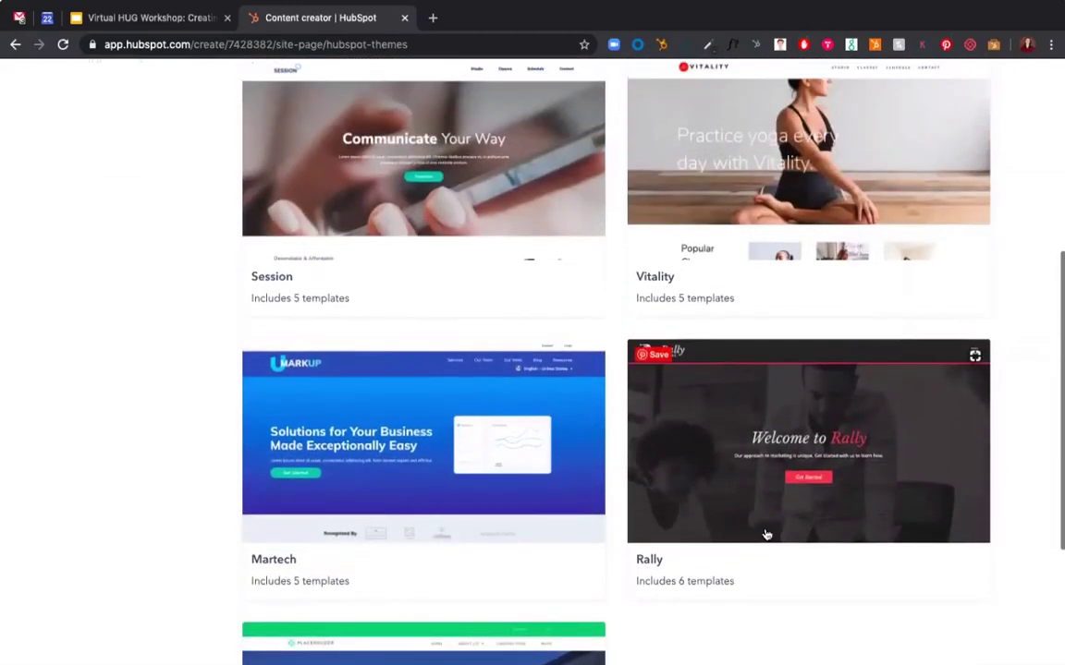
{"action": "scroll", "coordinate": [766, 534], "scroll_direction": "up", "scroll_amount": 5}
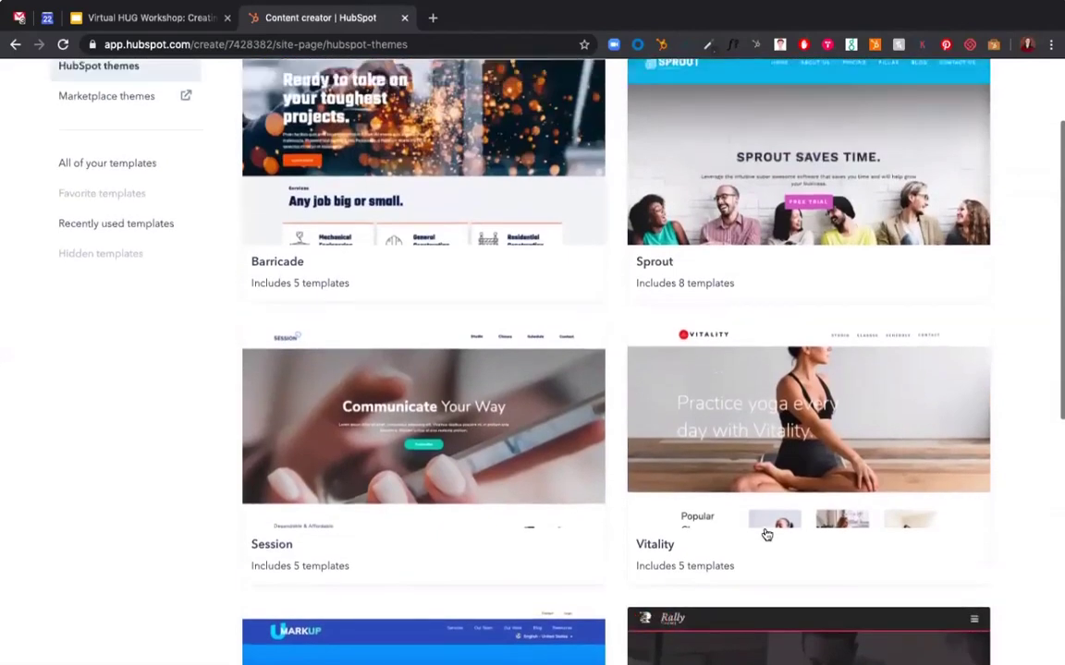
{"action": "scroll", "coordinate": [765, 534], "scroll_direction": "up", "scroll_amount": 1}
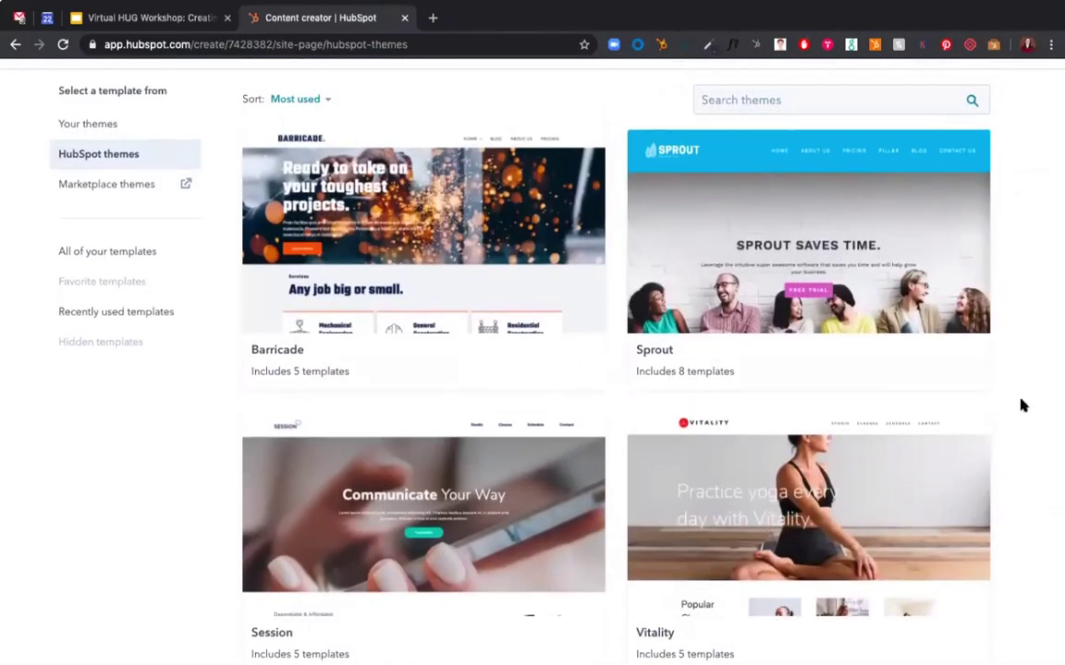
{"action": "scroll", "coordinate": [1021, 405], "scroll_direction": "up", "scroll_amount": 1}
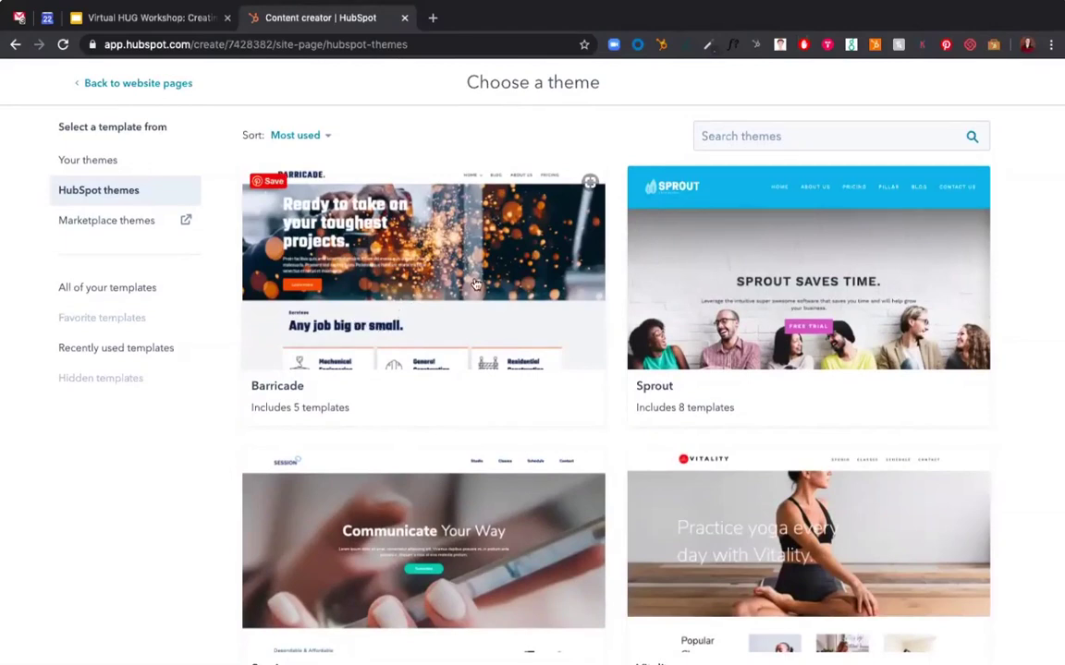
Open the Barricade theme and look through its Home, Blank, Landing page and Contact templates.
{"action": "left_click", "coordinate": [401, 322]}
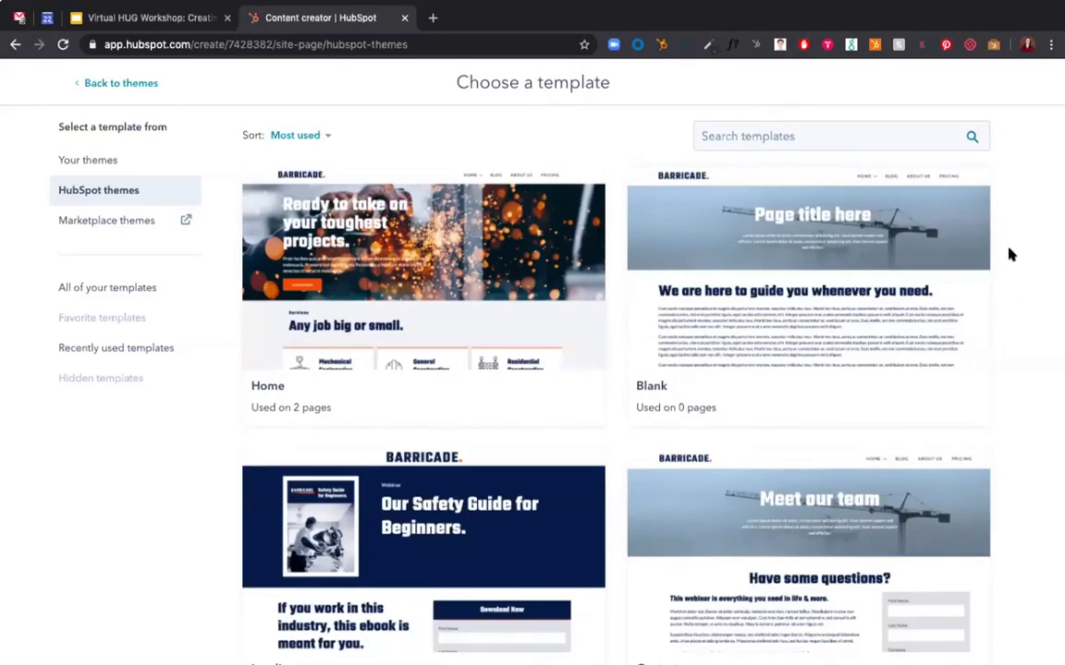
{"action": "scroll", "coordinate": [1016, 264], "scroll_direction": "down", "scroll_amount": 3}
{"action": "scroll", "coordinate": [1035, 279], "scroll_direction": "down", "scroll_amount": 1}
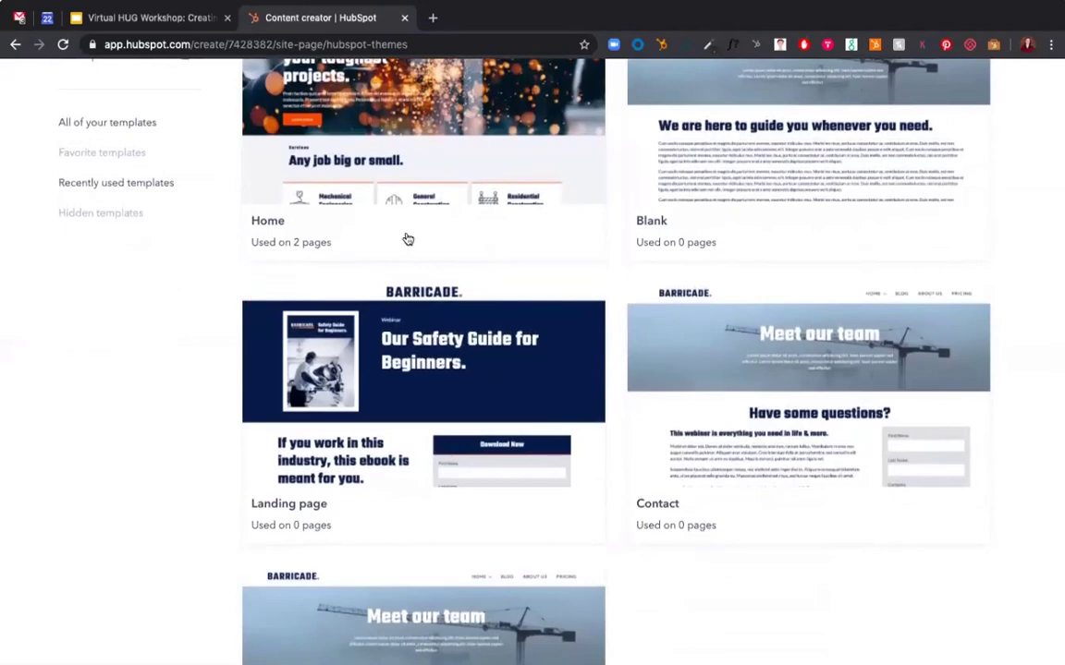
{"action": "scroll", "coordinate": [408, 239], "scroll_direction": "down", "scroll_amount": 4}
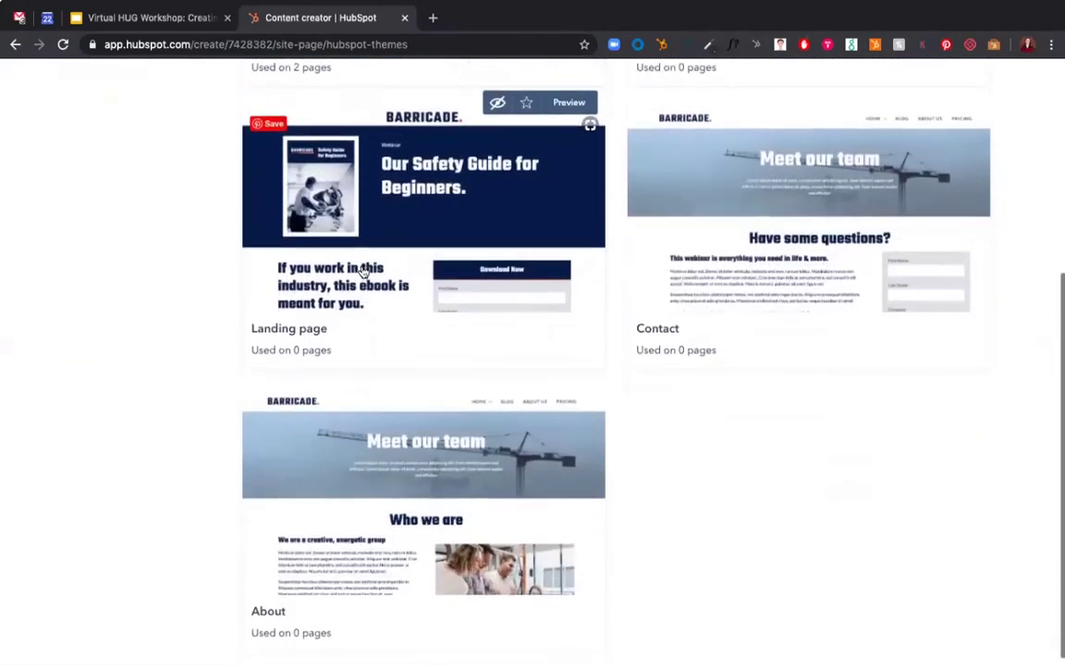
{"action": "scroll", "coordinate": [360, 273], "scroll_direction": "down", "scroll_amount": 1}
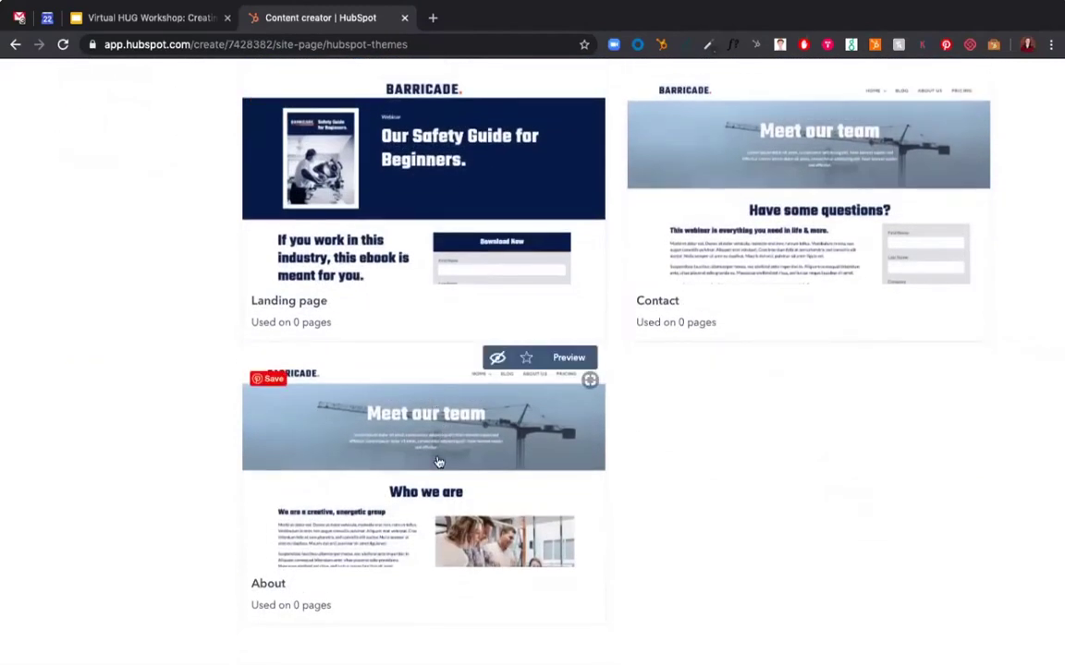
{"action": "scroll", "coordinate": [931, 442], "scroll_direction": "up", "scroll_amount": 7}
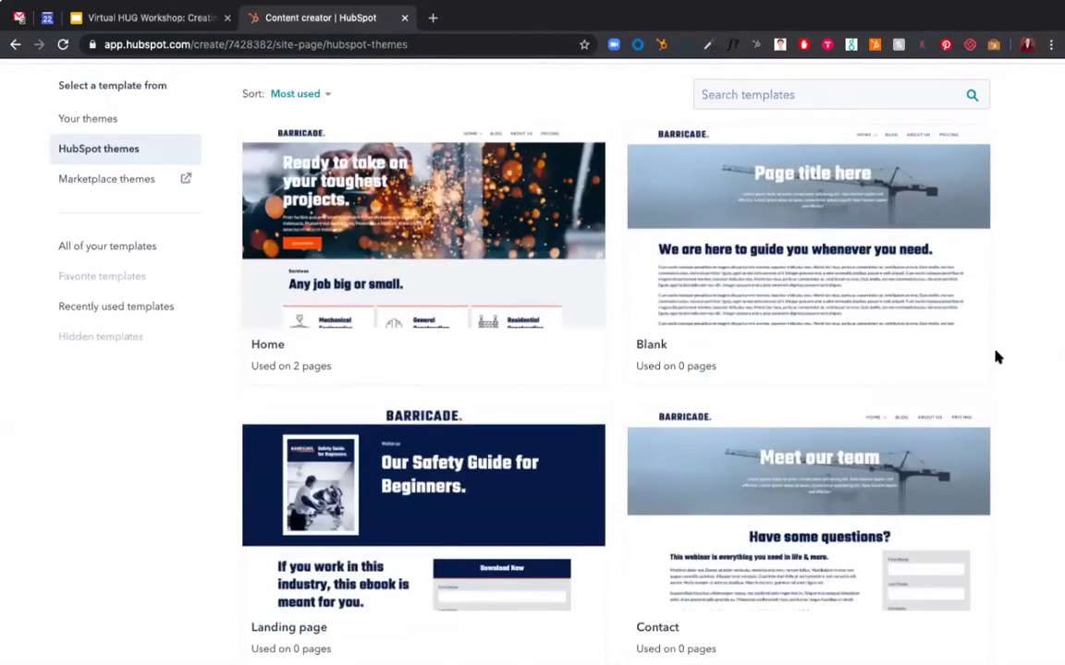
{"action": "scroll", "coordinate": [997, 356], "scroll_direction": "down", "scroll_amount": 1}
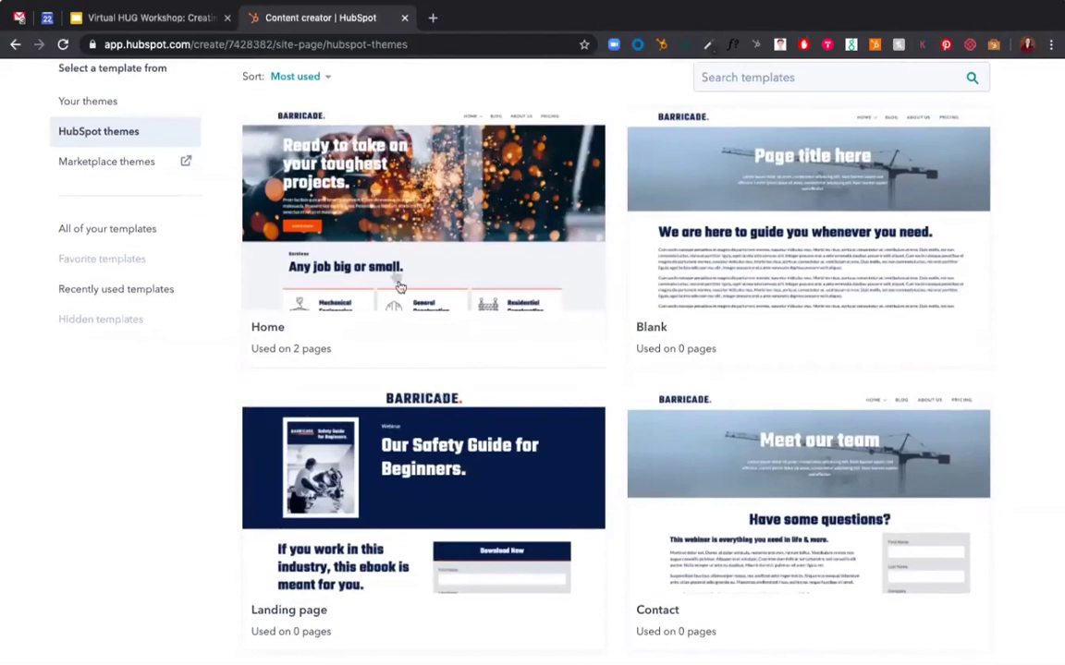
{"action": "mouse_move", "coordinate": [399, 282]}
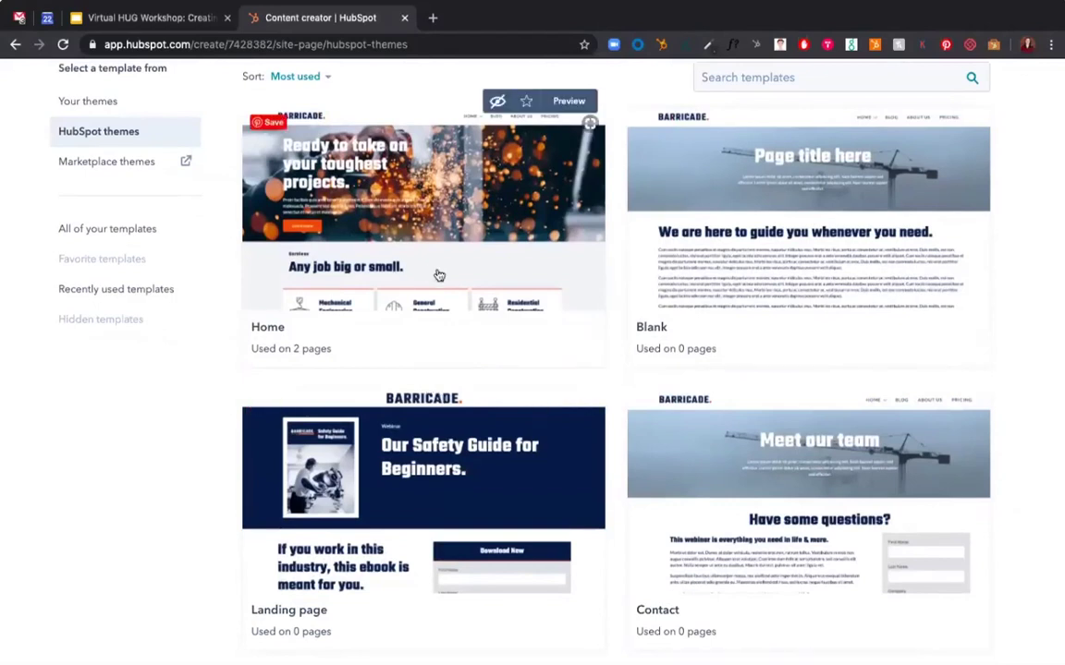
Create a page named 'London HUG webinar page' from the Barricade Home template.
{"action": "left_click", "coordinate": [390, 236]}
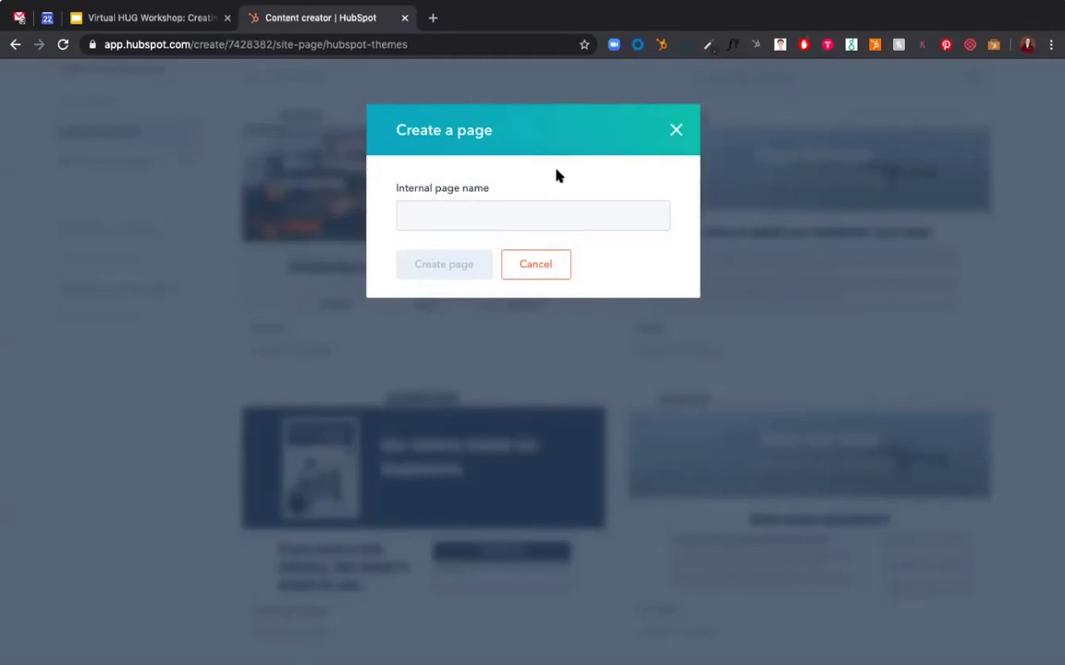
{"action": "left_click", "coordinate": [495, 205]}
{"action": "type", "text": "London HUG webinar"}
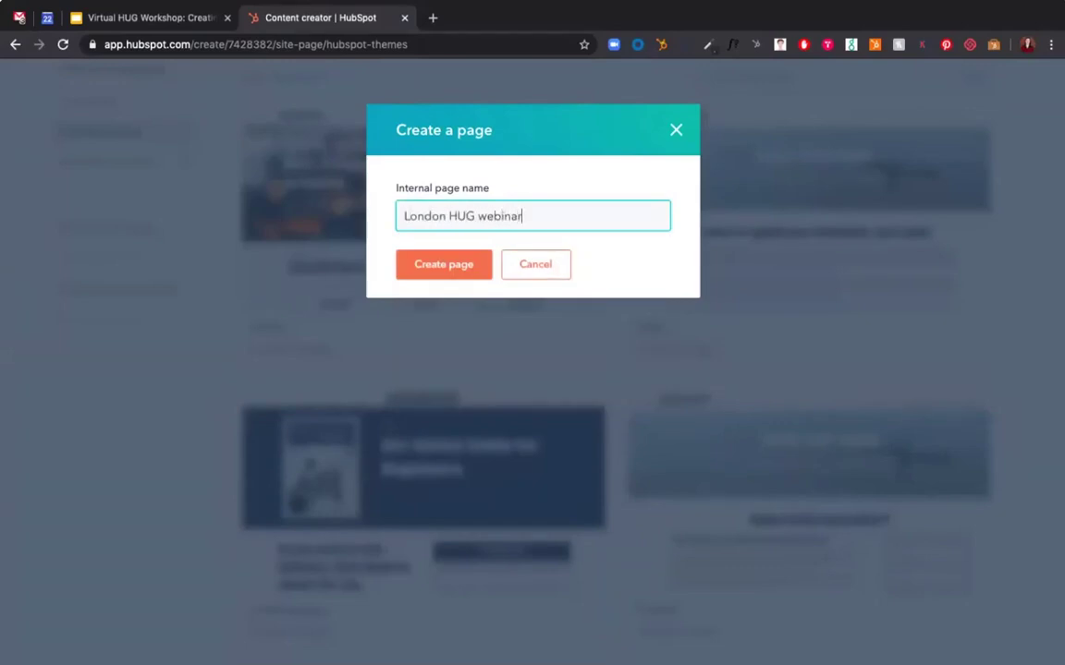
{"action": "type", "text": " page"}
{"action": "left_click", "coordinate": [431, 274]}
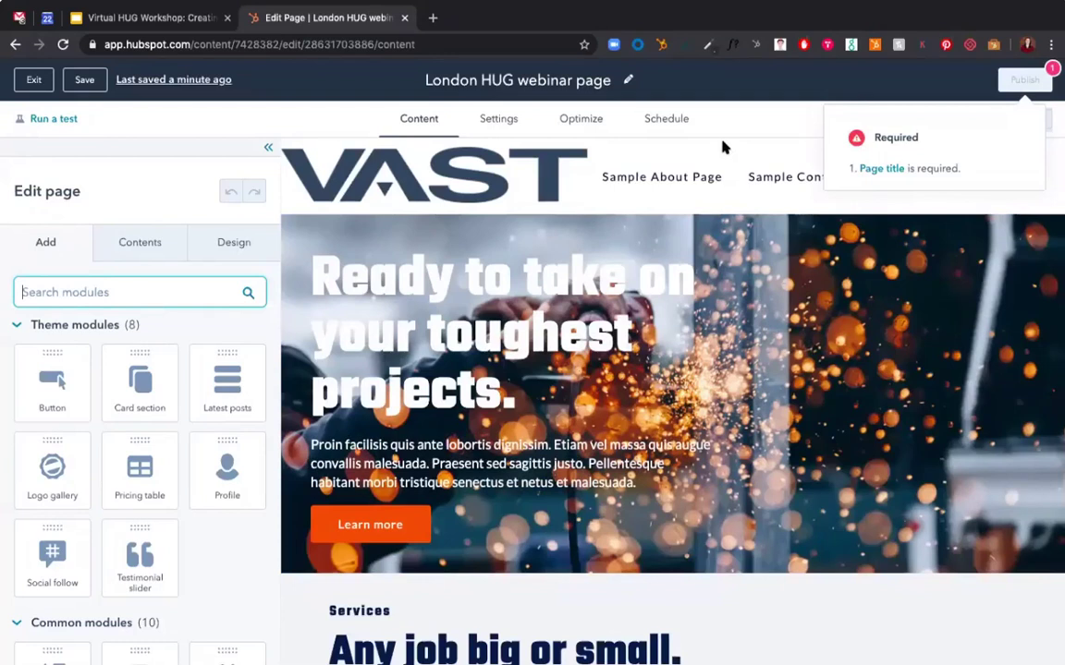
Dismiss the page title warning and scroll through the new page.
{"action": "left_click", "coordinate": [797, 125]}
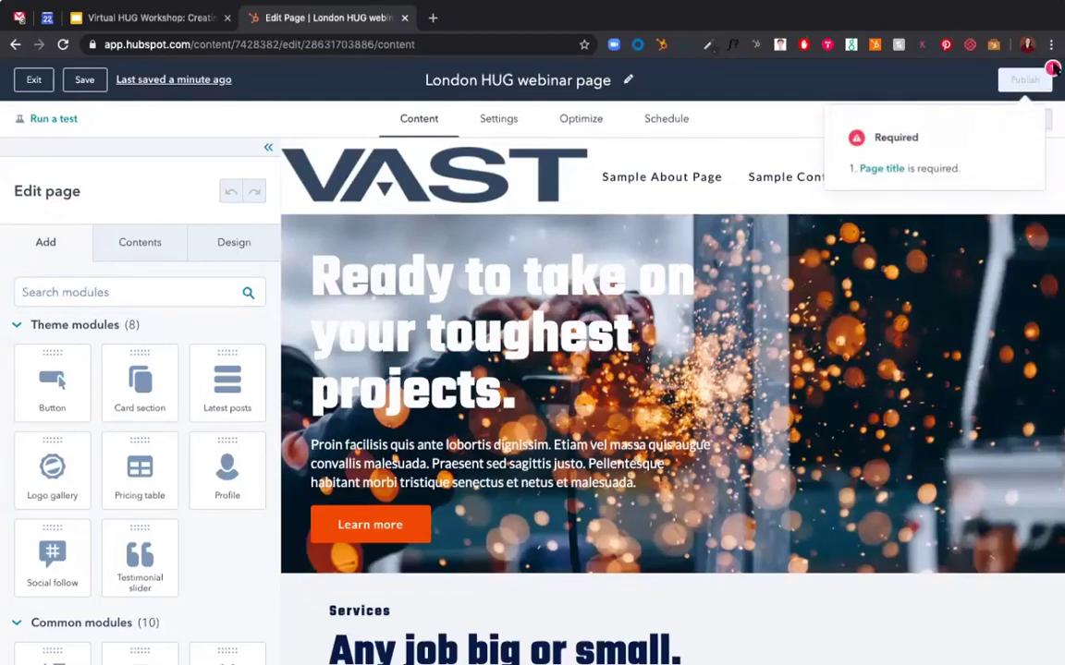
{"action": "left_click", "coordinate": [804, 126]}
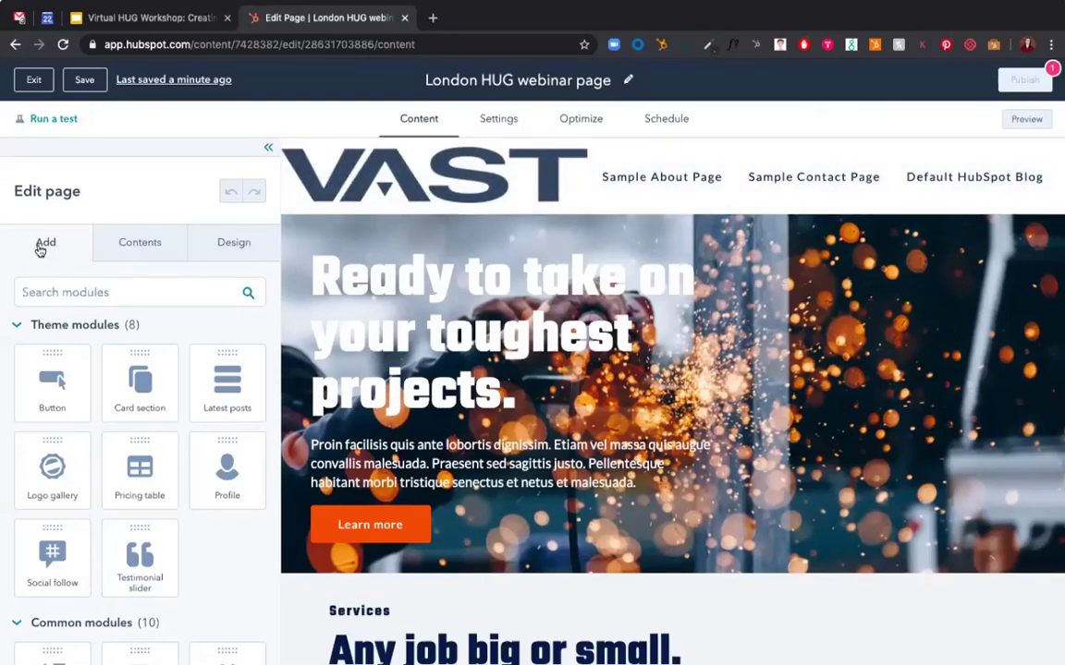
{"action": "scroll", "coordinate": [9, 344], "scroll_direction": "down", "scroll_amount": 1}
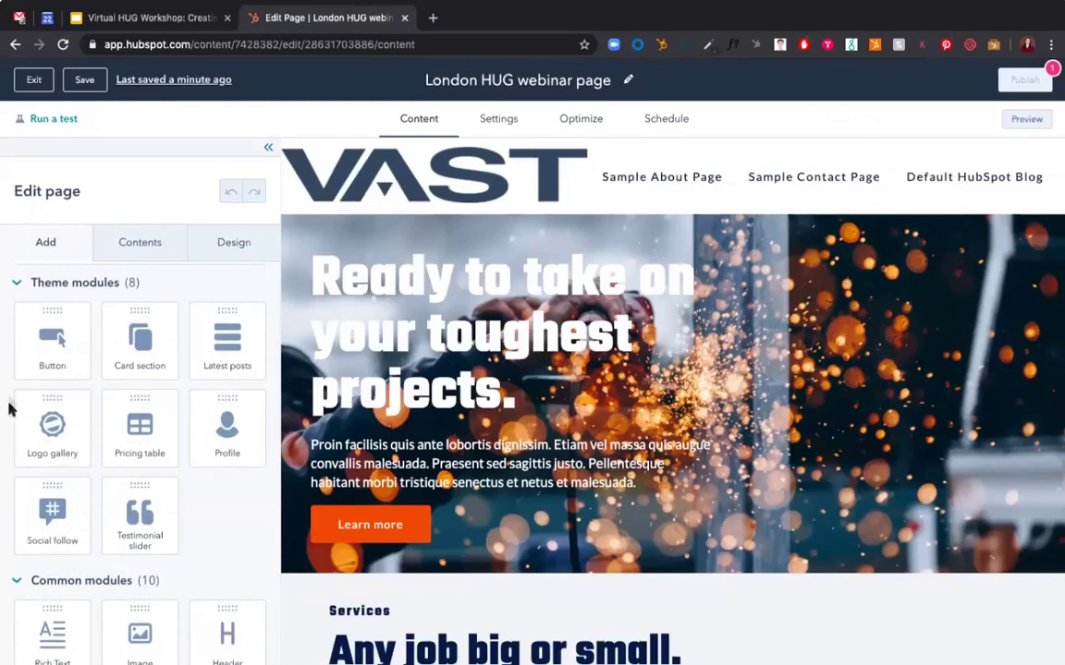
{"action": "scroll", "coordinate": [9, 401], "scroll_direction": "down", "scroll_amount": 1}
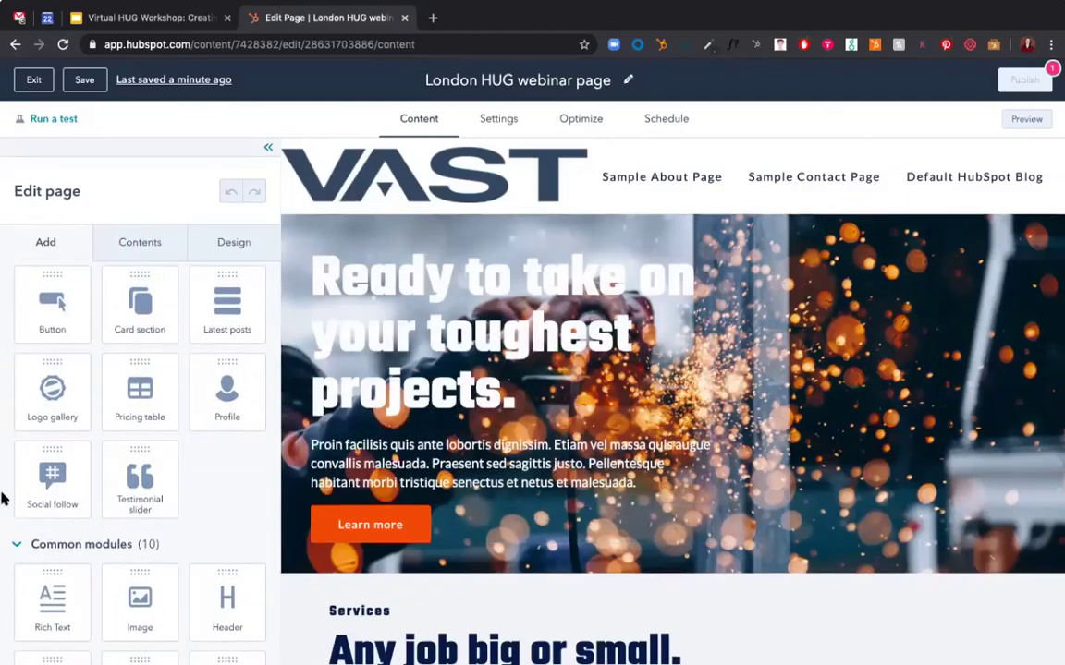
{"action": "scroll", "coordinate": [5, 499], "scroll_direction": "down", "scroll_amount": 2}
{"action": "scroll", "coordinate": [4, 499], "scroll_direction": "up", "scroll_amount": 3}
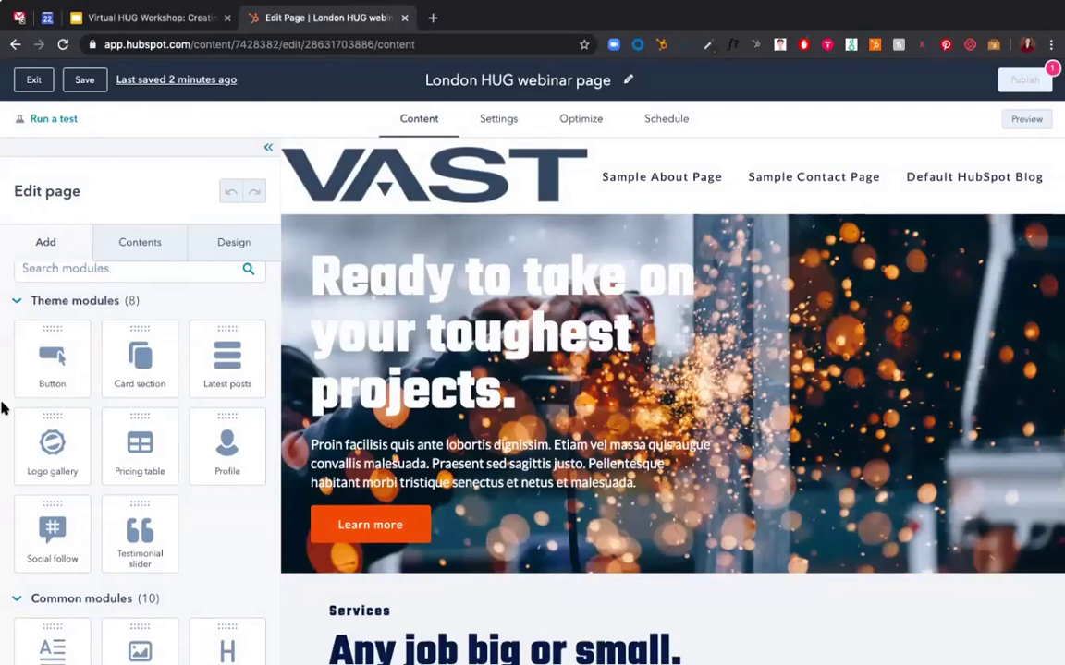
{"action": "scroll", "coordinate": [5, 408], "scroll_direction": "down", "scroll_amount": 5}
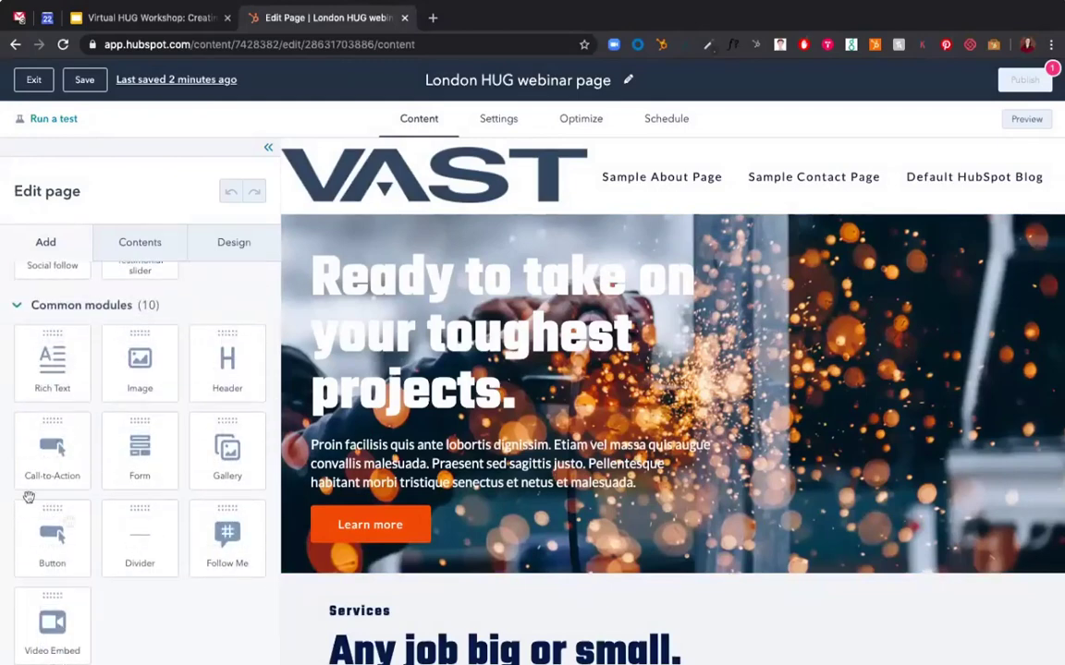
{"action": "scroll", "coordinate": [13, 339], "scroll_direction": "up", "scroll_amount": 3}
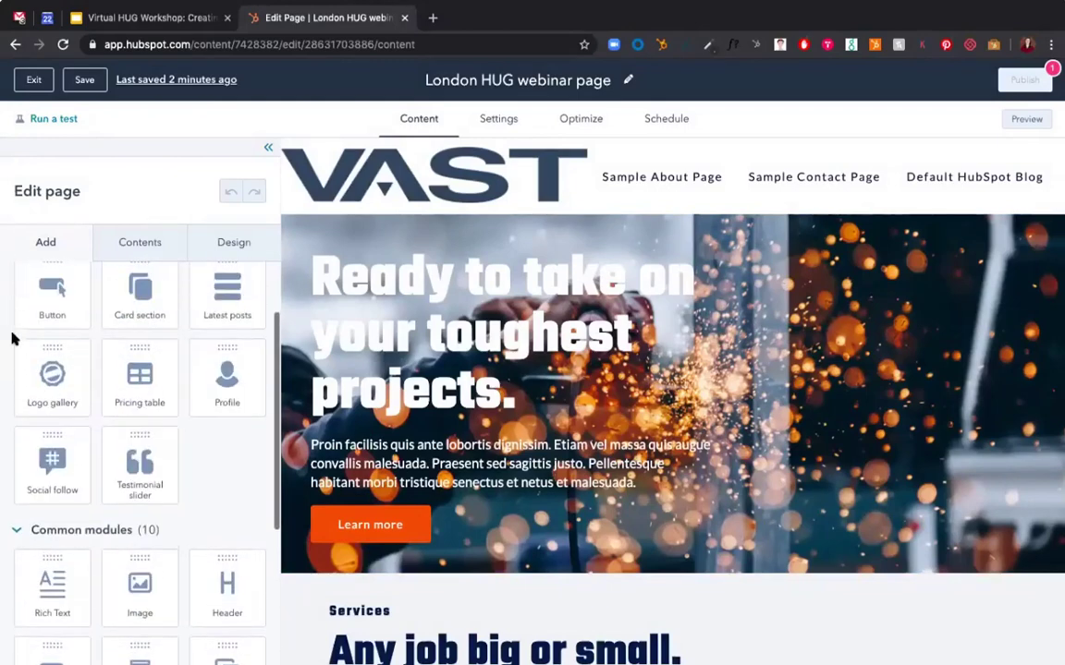
{"action": "scroll", "coordinate": [13, 339], "scroll_direction": "up", "scroll_amount": 2}
View the page's module outline, then its Barricade theme design information.
{"action": "left_click", "coordinate": [135, 245]}
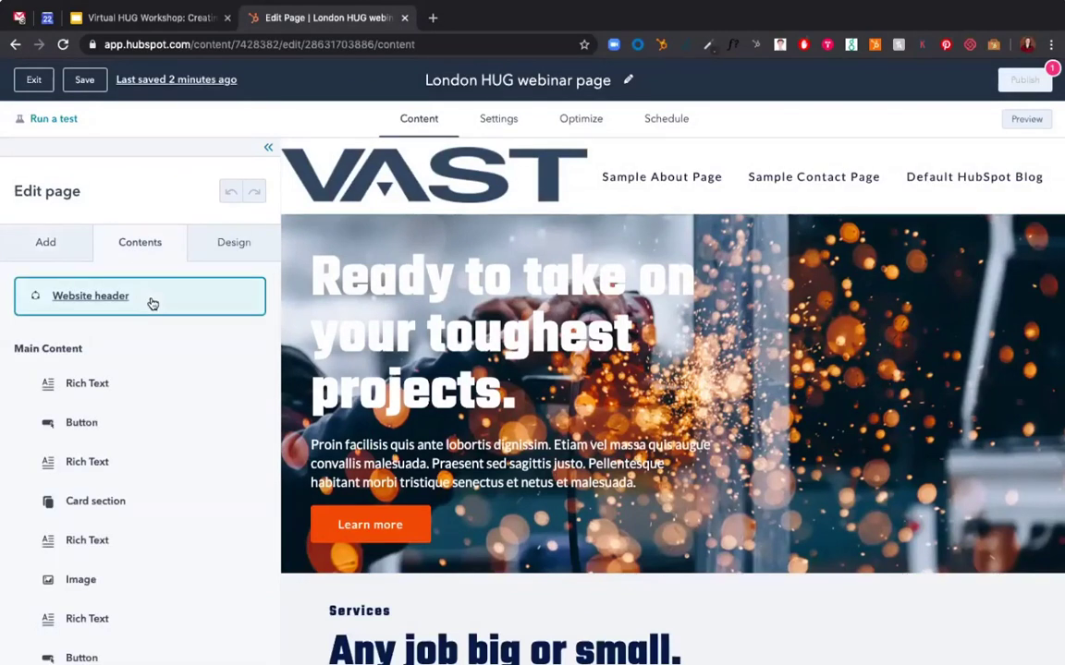
{"action": "scroll", "coordinate": [153, 302], "scroll_direction": "down", "scroll_amount": 2}
{"action": "scroll", "coordinate": [157, 419], "scroll_direction": "down", "scroll_amount": 2}
{"action": "scroll", "coordinate": [159, 418], "scroll_direction": "up", "scroll_amount": 1}
{"action": "scroll", "coordinate": [159, 417], "scroll_direction": "up", "scroll_amount": 3}
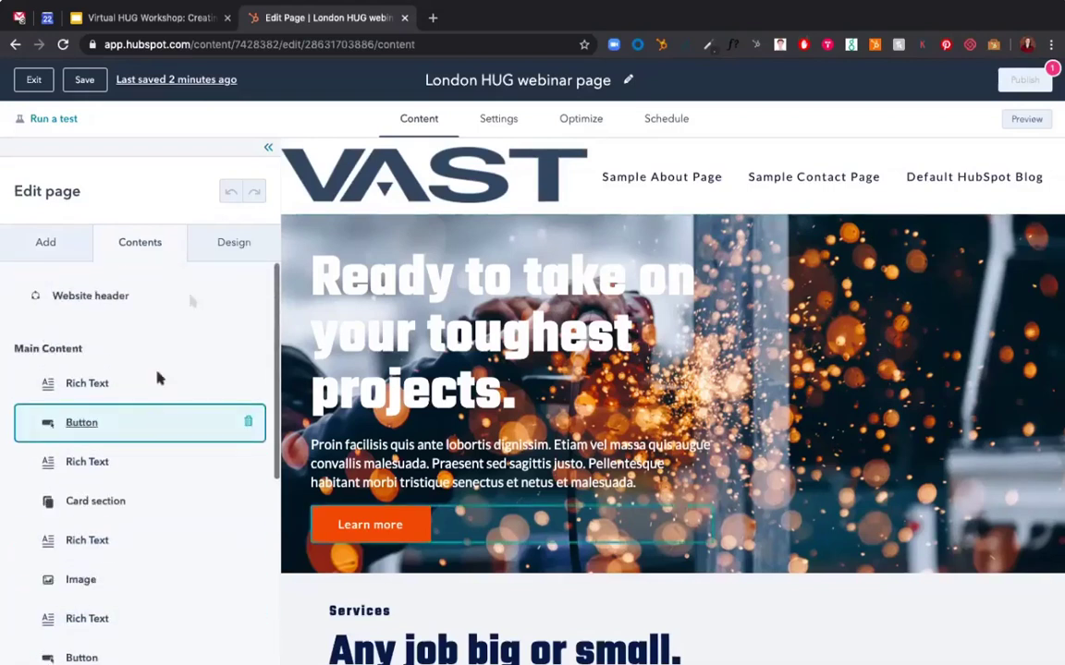
{"action": "left_click", "coordinate": [237, 246]}
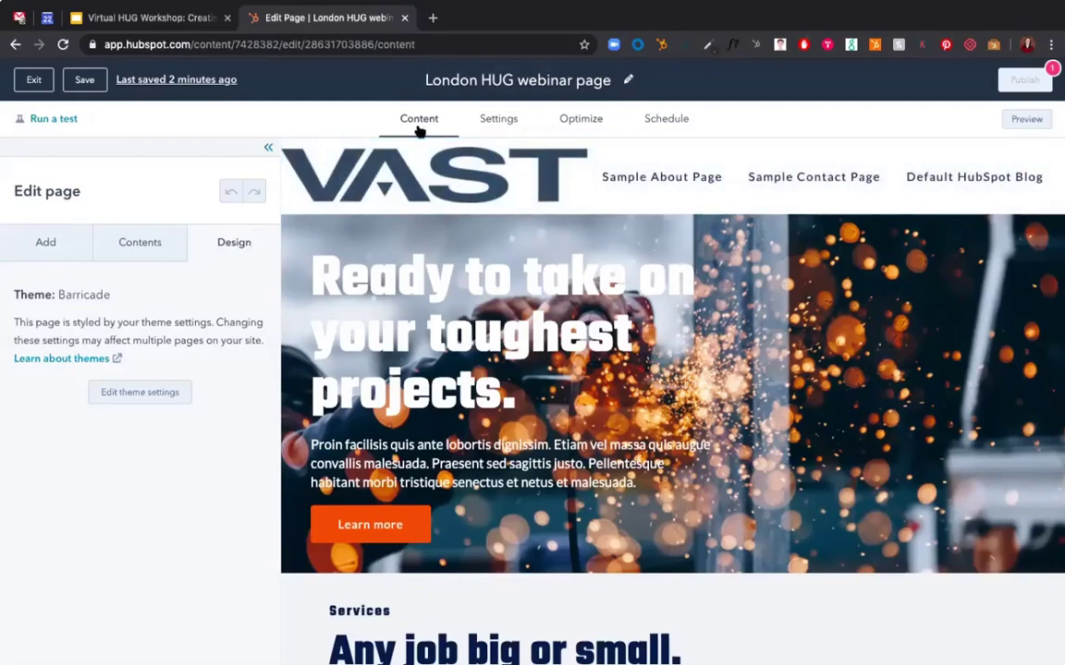
Review the page's settings, SEO recommendations with mobile friendliness checks, and publishing options.
{"action": "left_click", "coordinate": [506, 118]}
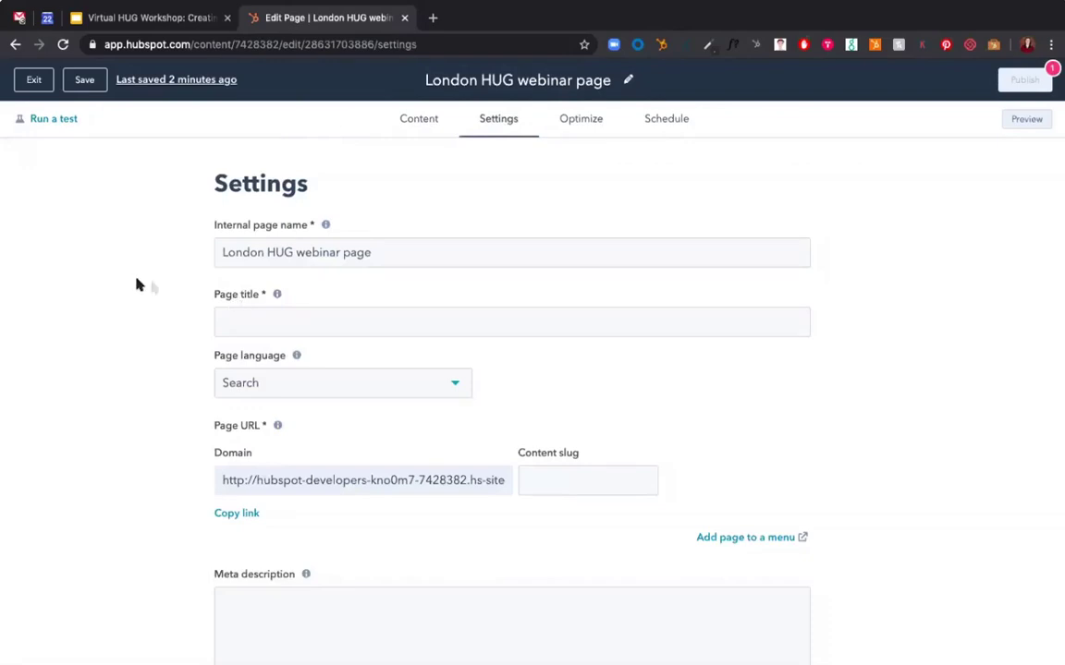
{"action": "scroll", "coordinate": [172, 296], "scroll_direction": "down", "scroll_amount": 2}
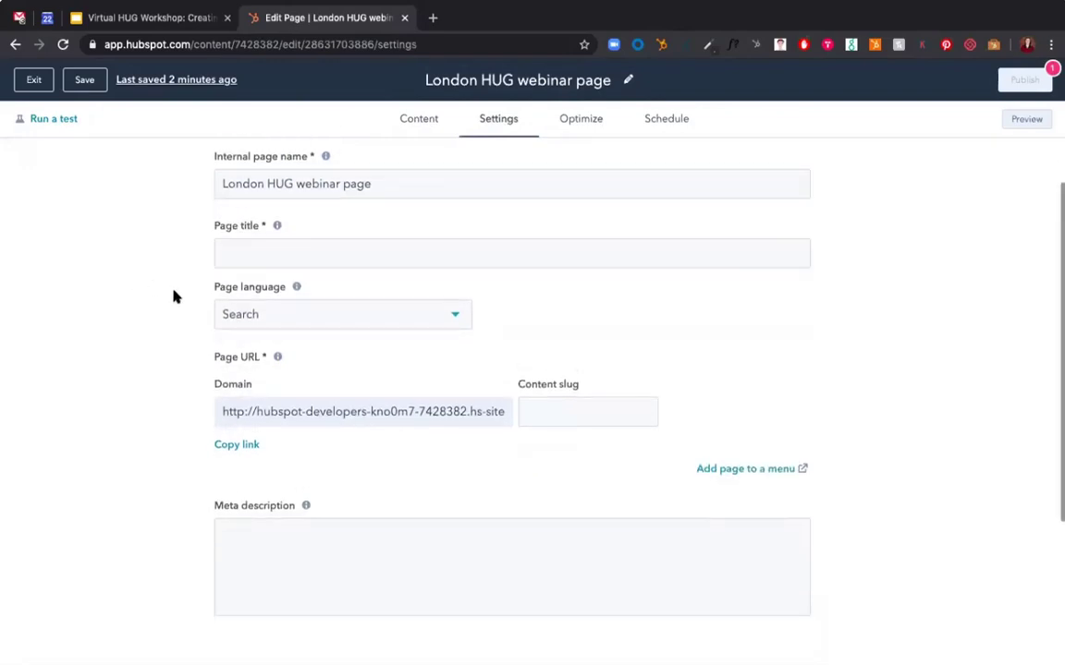
{"action": "scroll", "coordinate": [173, 296], "scroll_direction": "up", "scroll_amount": 2}
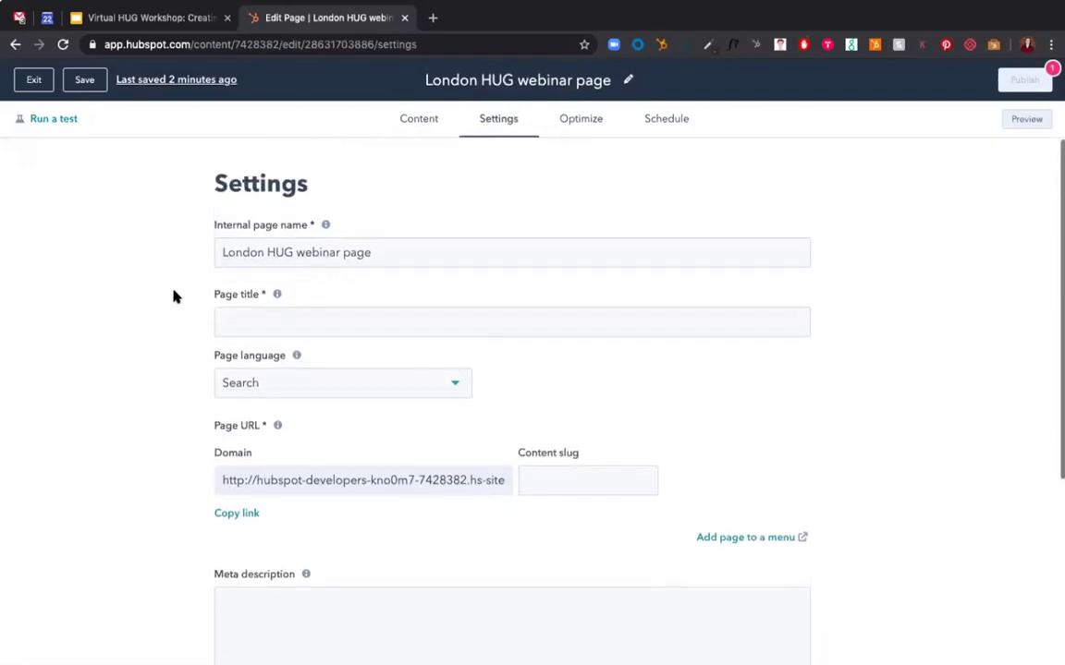
{"action": "left_click", "coordinate": [573, 130]}
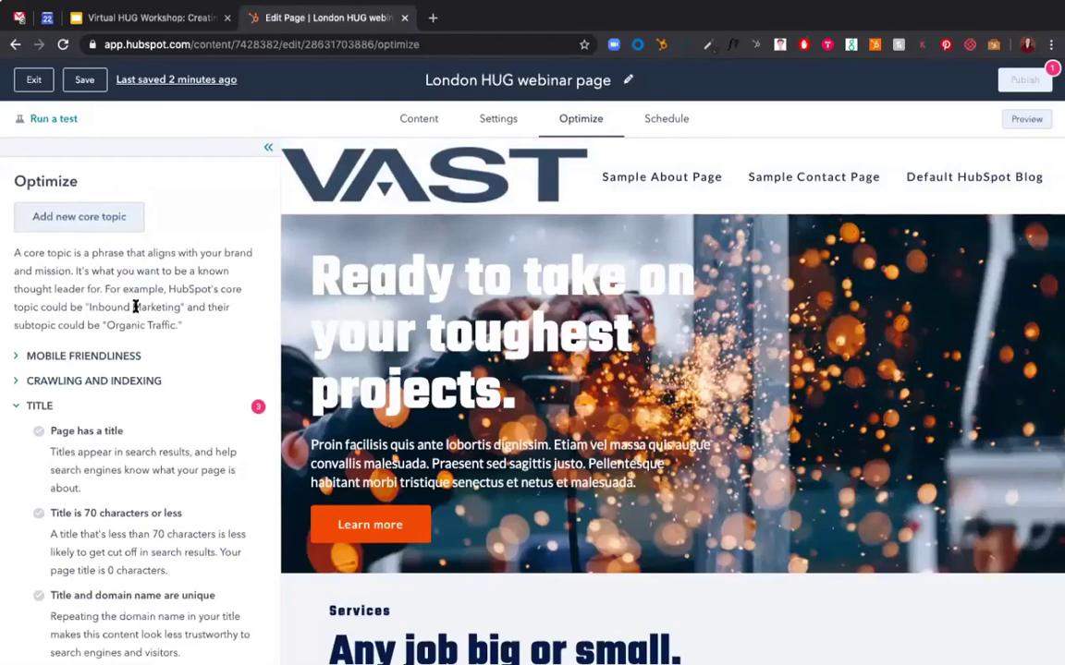
{"action": "scroll", "coordinate": [20, 351], "scroll_direction": "down", "scroll_amount": 2}
{"action": "scroll", "coordinate": [145, 521], "scroll_direction": "down", "scroll_amount": 3}
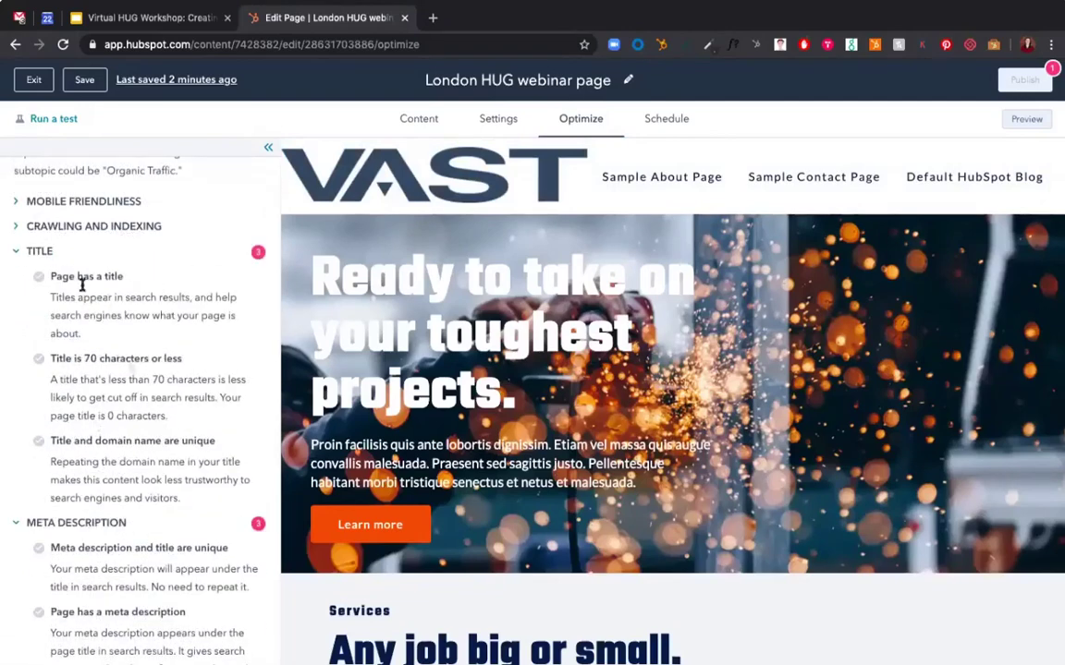
{"action": "scroll", "coordinate": [166, 436], "scroll_direction": "down", "scroll_amount": 4}
{"action": "scroll", "coordinate": [167, 440], "scroll_direction": "up", "scroll_amount": 6}
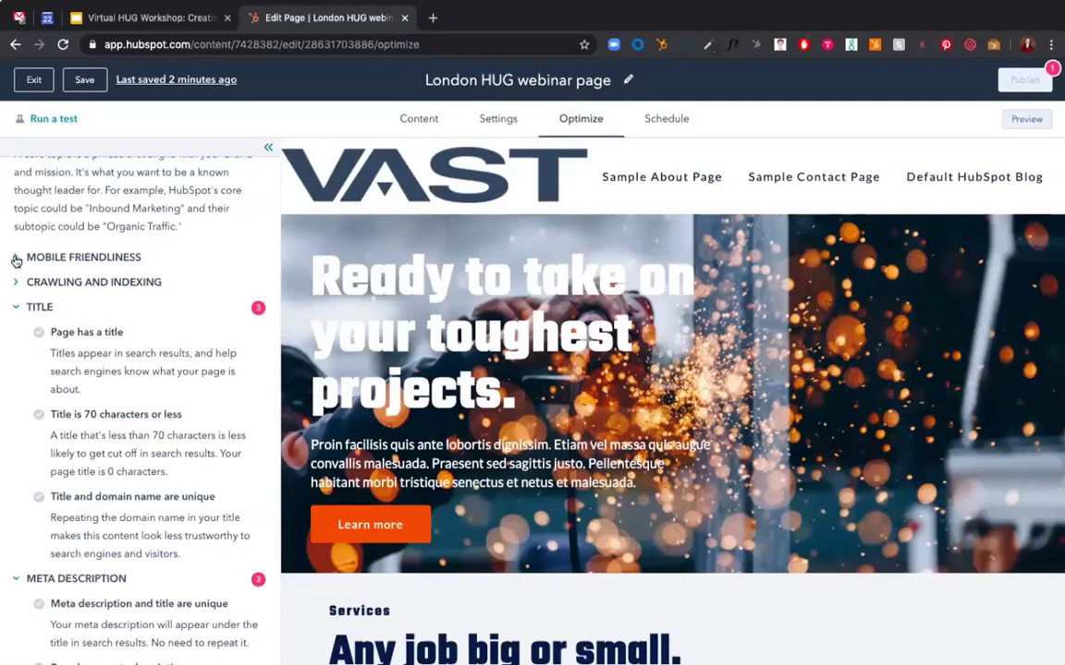
{"action": "left_click", "coordinate": [16, 259]}
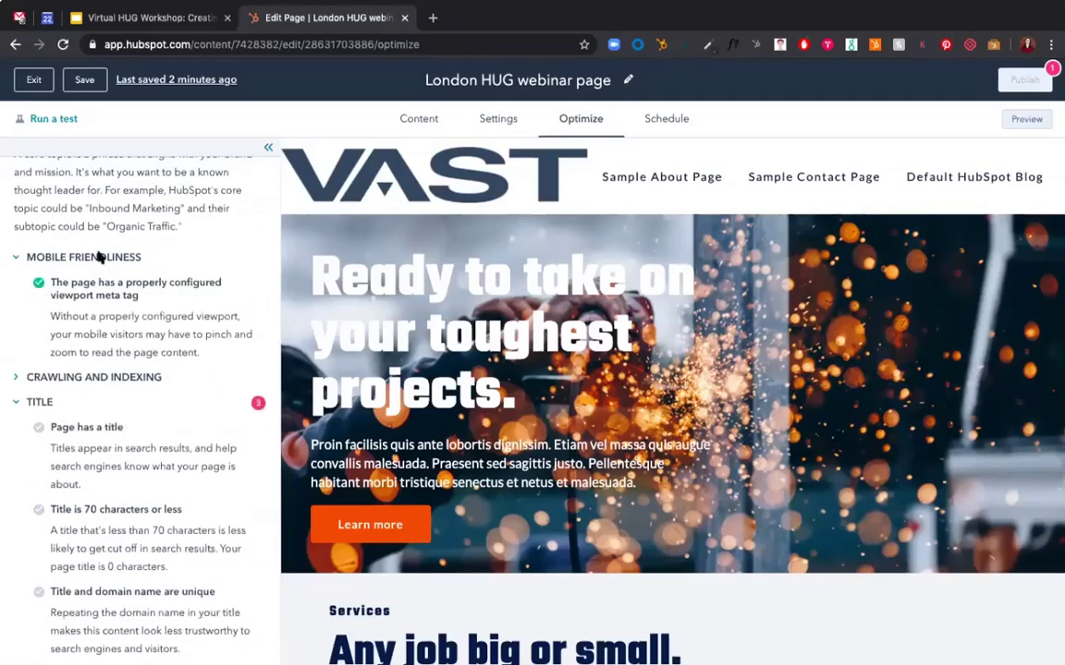
{"action": "left_click", "coordinate": [669, 121]}
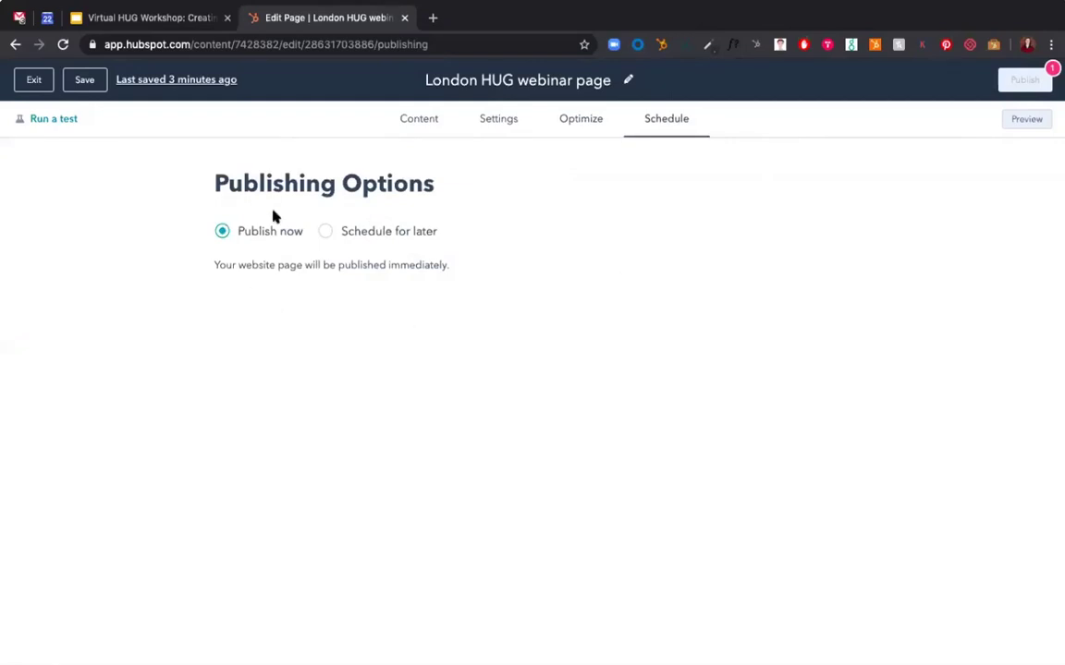
Return to the page content and open the Barricade theme settings for editing.
{"action": "left_click", "coordinate": [410, 122]}
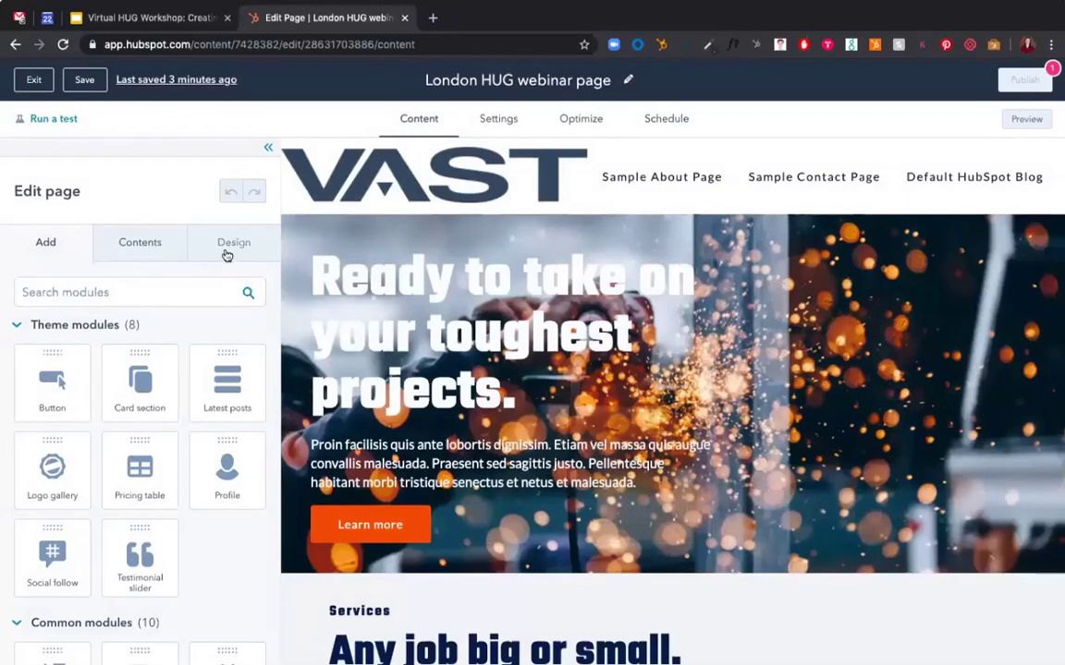
{"action": "left_click", "coordinate": [226, 256]}
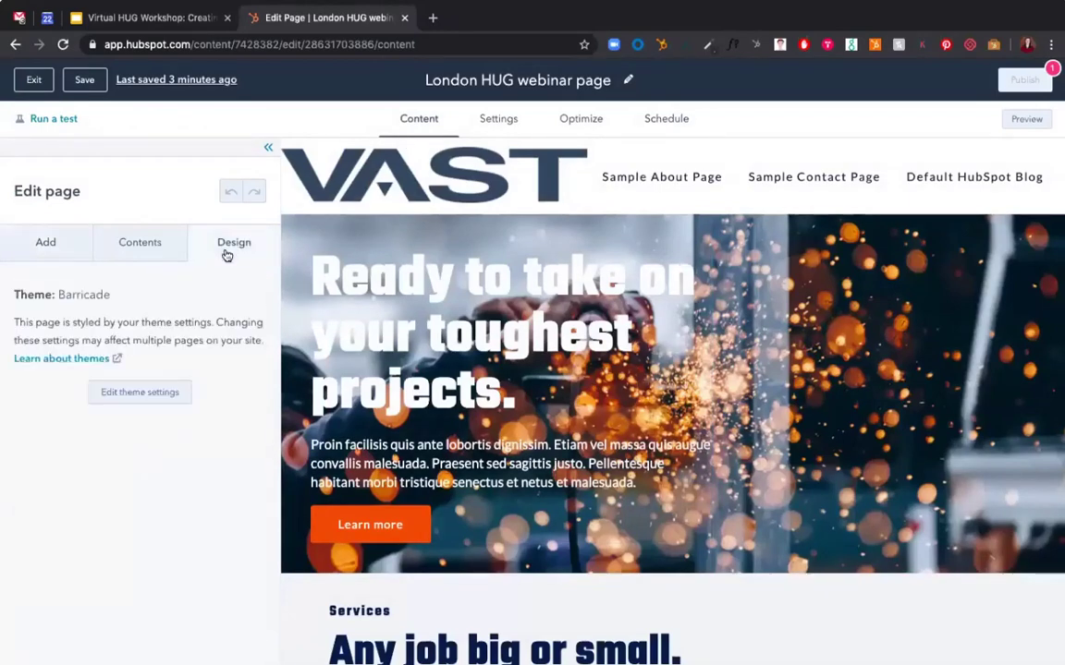
{"action": "left_click", "coordinate": [162, 396]}
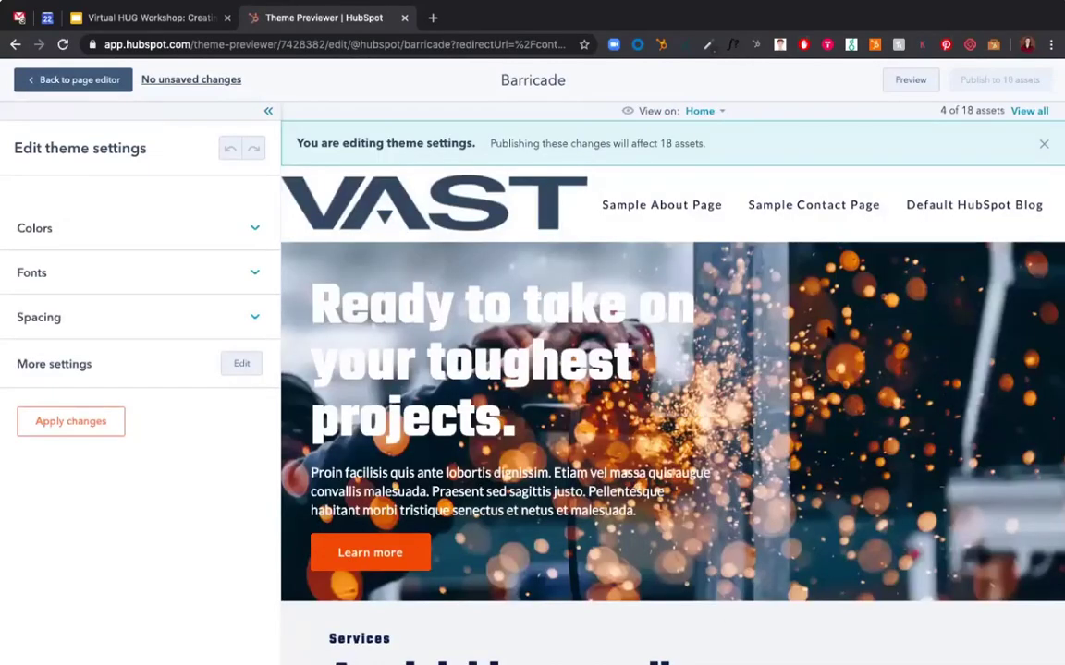
{"action": "scroll", "coordinate": [829, 335], "scroll_direction": "down", "scroll_amount": 2}
{"action": "scroll", "coordinate": [828, 333], "scroll_direction": "down", "scroll_amount": 3}
{"action": "scroll", "coordinate": [646, 277], "scroll_direction": "up", "scroll_amount": 8}
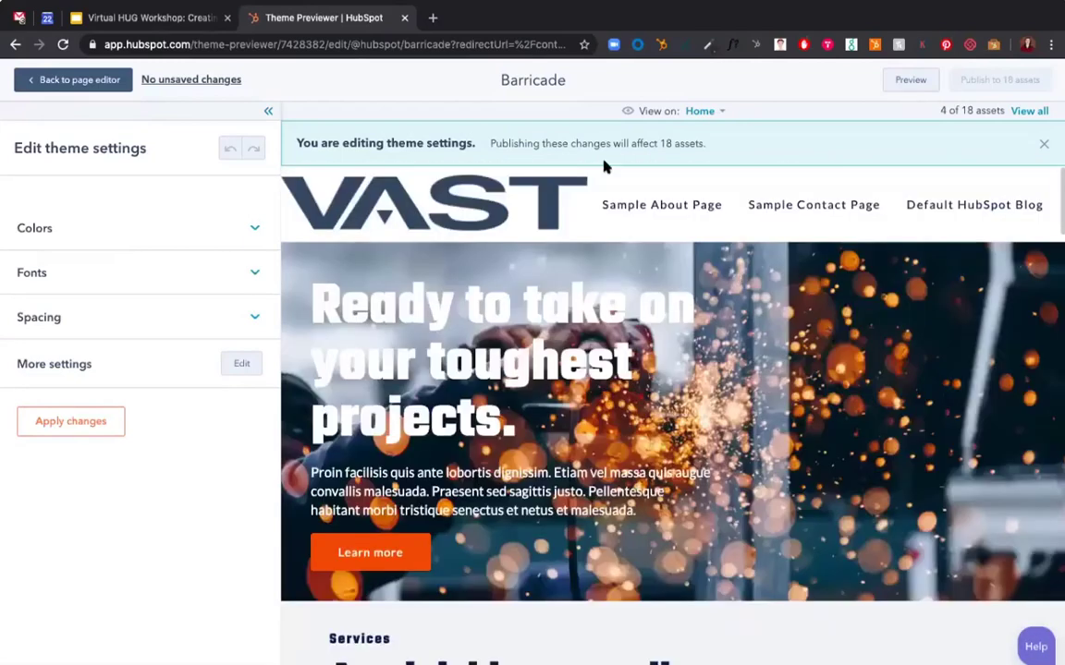
{"action": "left_click", "coordinate": [713, 116]}
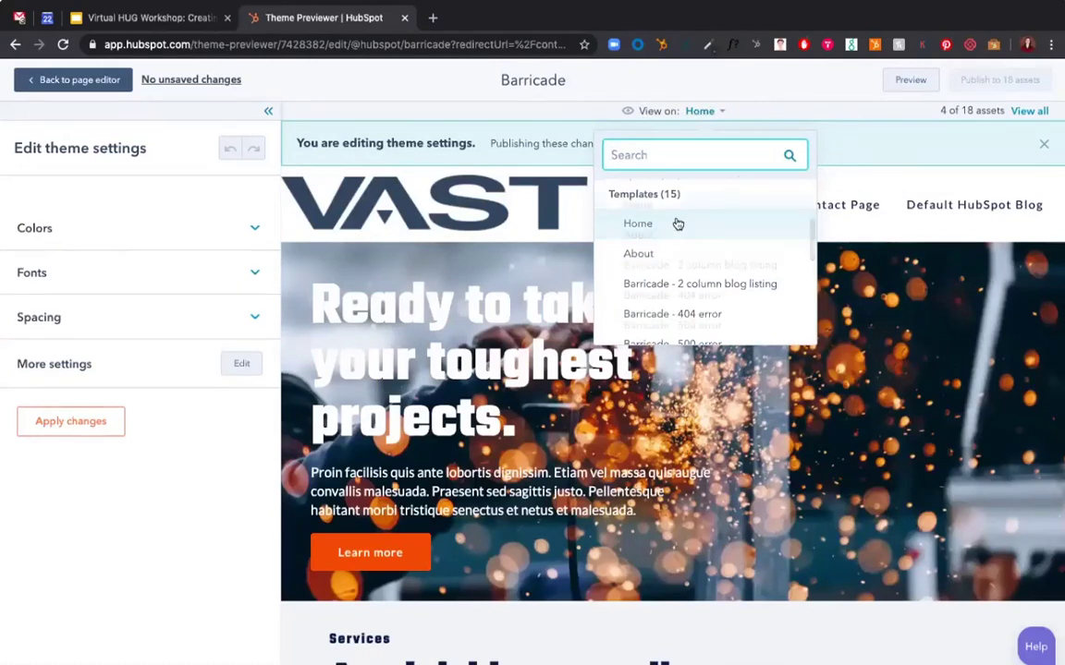
{"action": "scroll", "coordinate": [675, 223], "scroll_direction": "down", "scroll_amount": 1}
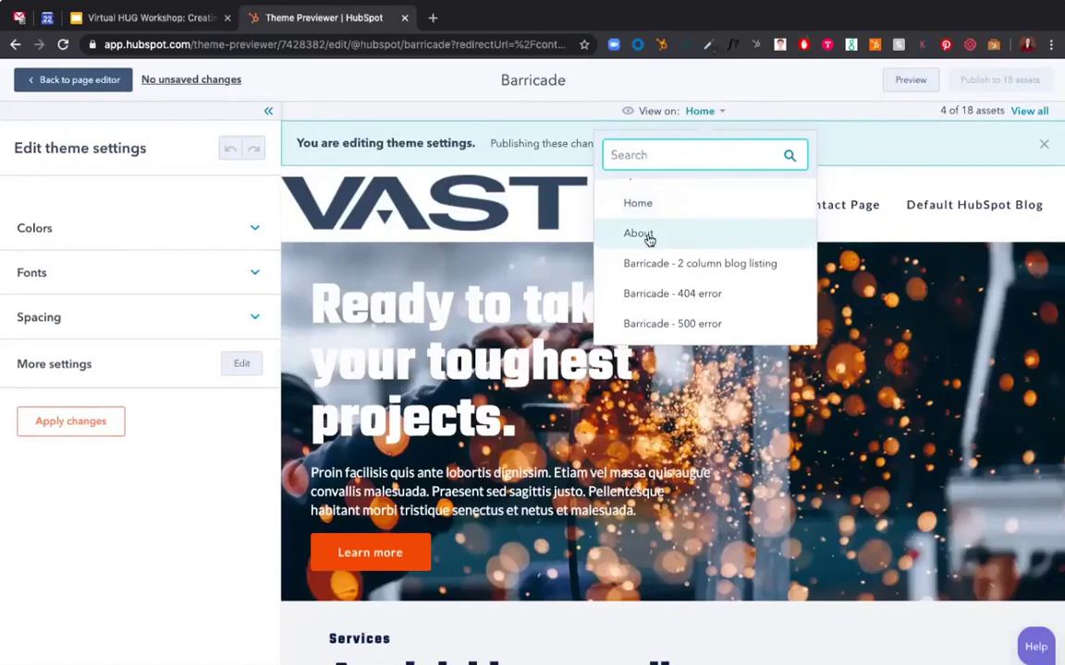
{"action": "left_click", "coordinate": [650, 239]}
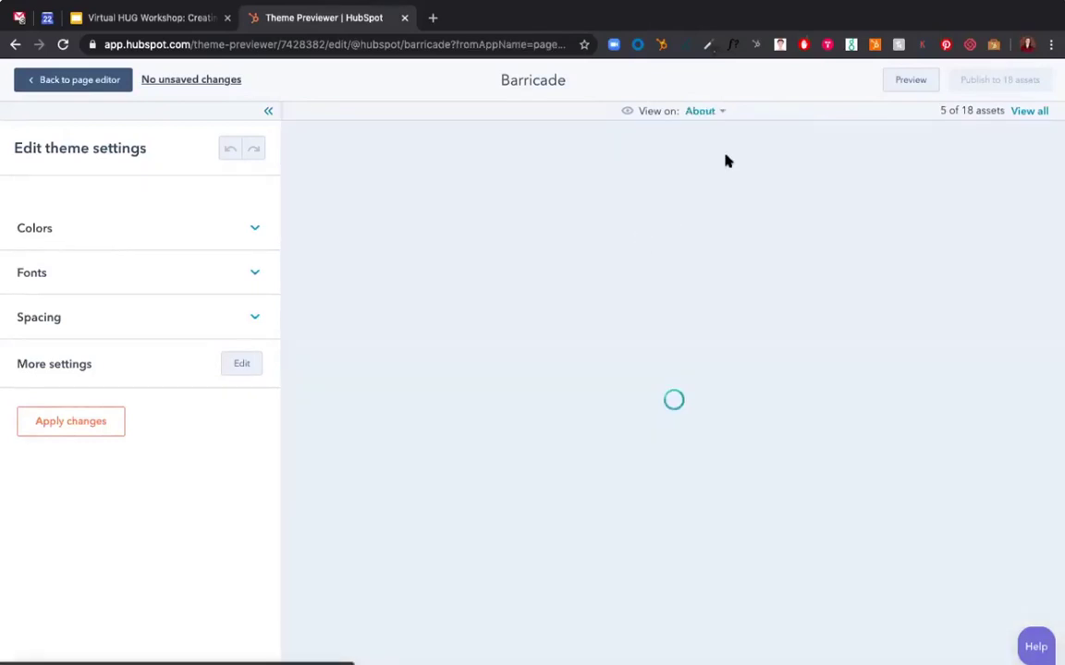
{"action": "scroll", "coordinate": [797, 379], "scroll_direction": "down", "scroll_amount": 3}
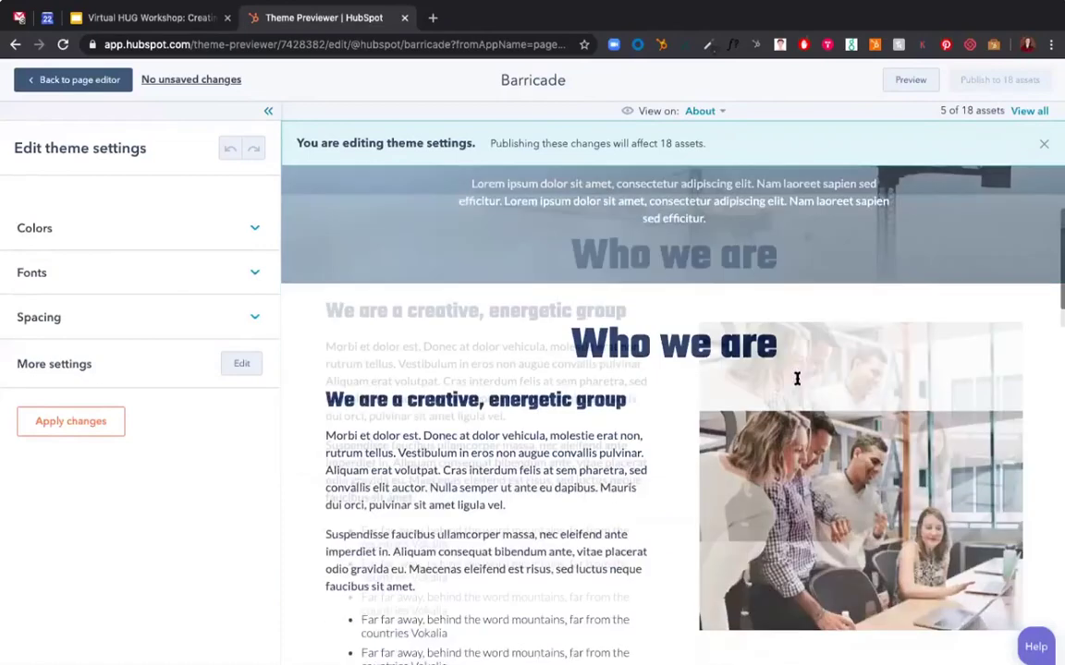
{"action": "scroll", "coordinate": [797, 379], "scroll_direction": "up", "scroll_amount": 5}
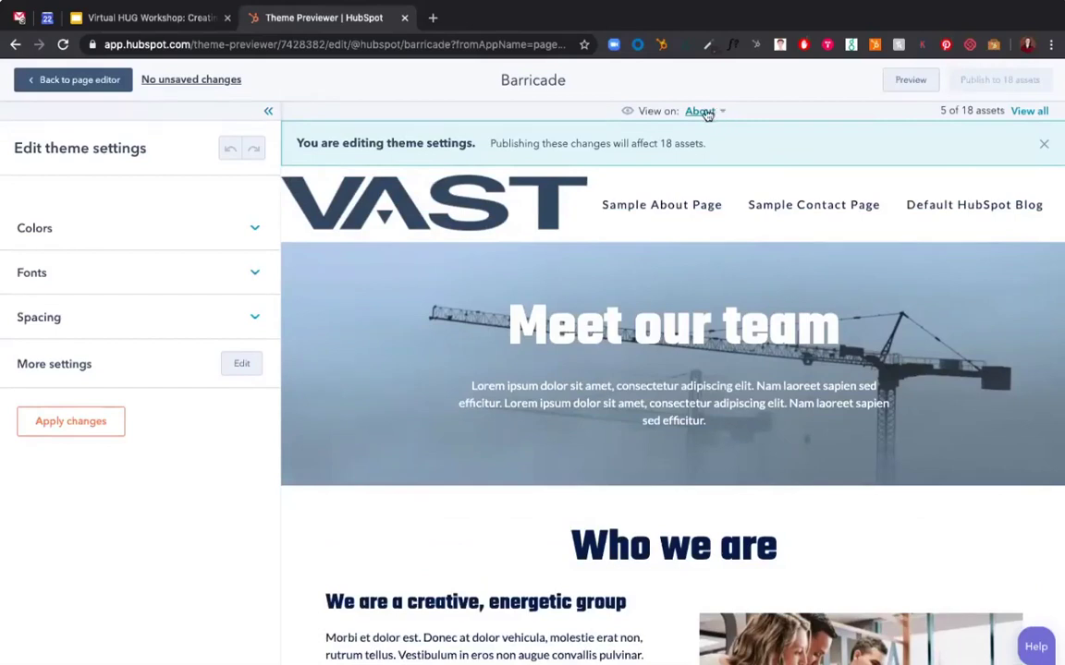
{"action": "left_click", "coordinate": [704, 111]}
{"action": "left_click", "coordinate": [638, 193]}
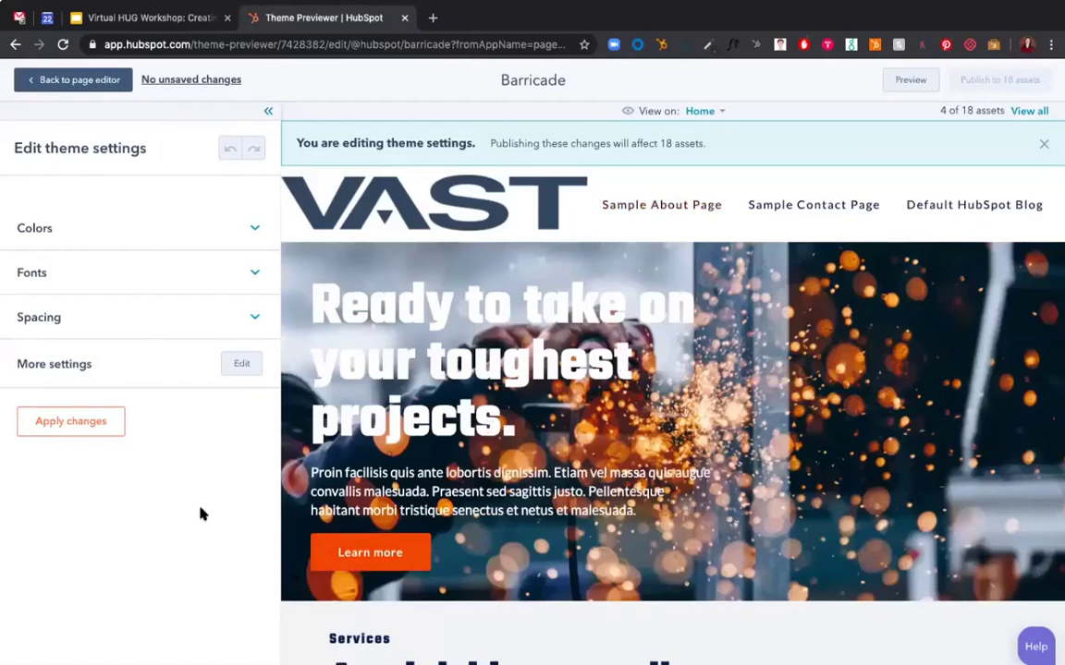
Set the theme's Primary colour to 54AC85 and Secondary colour to 2D2924.
{"action": "left_click", "coordinate": [256, 232]}
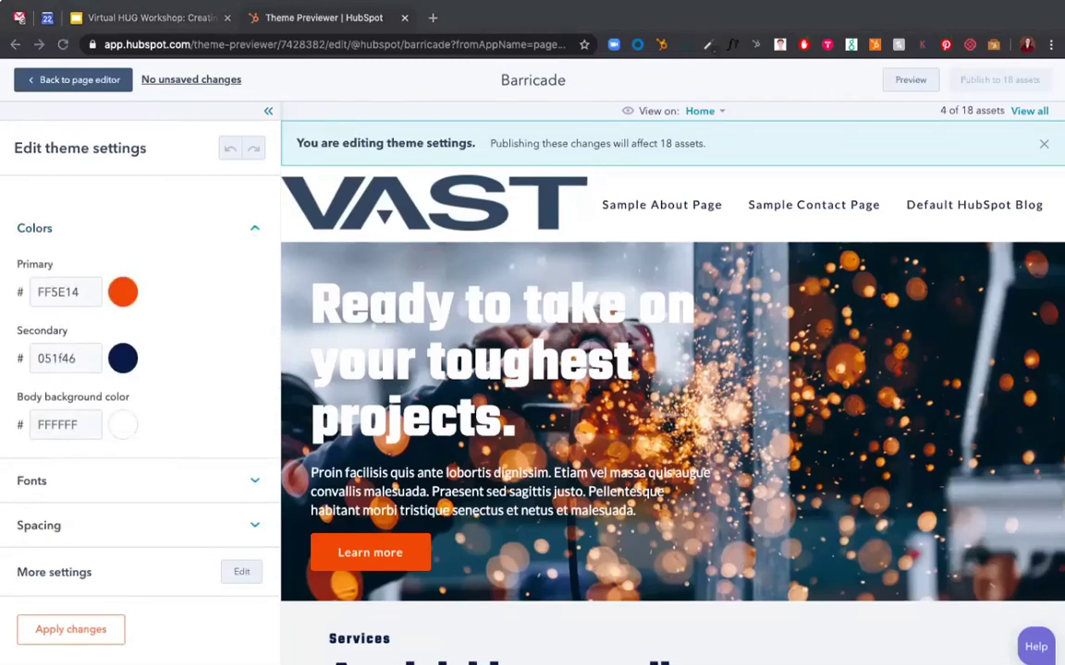
{"action": "double_click", "coordinate": [64, 291]}
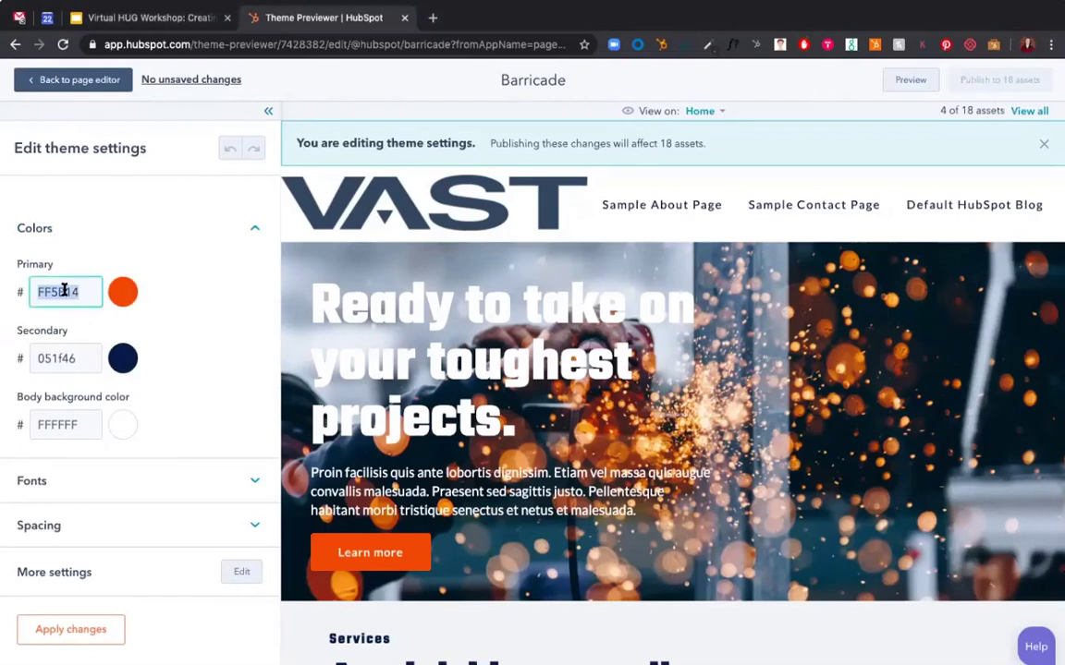
{"action": "type", "text": "54AC85"}
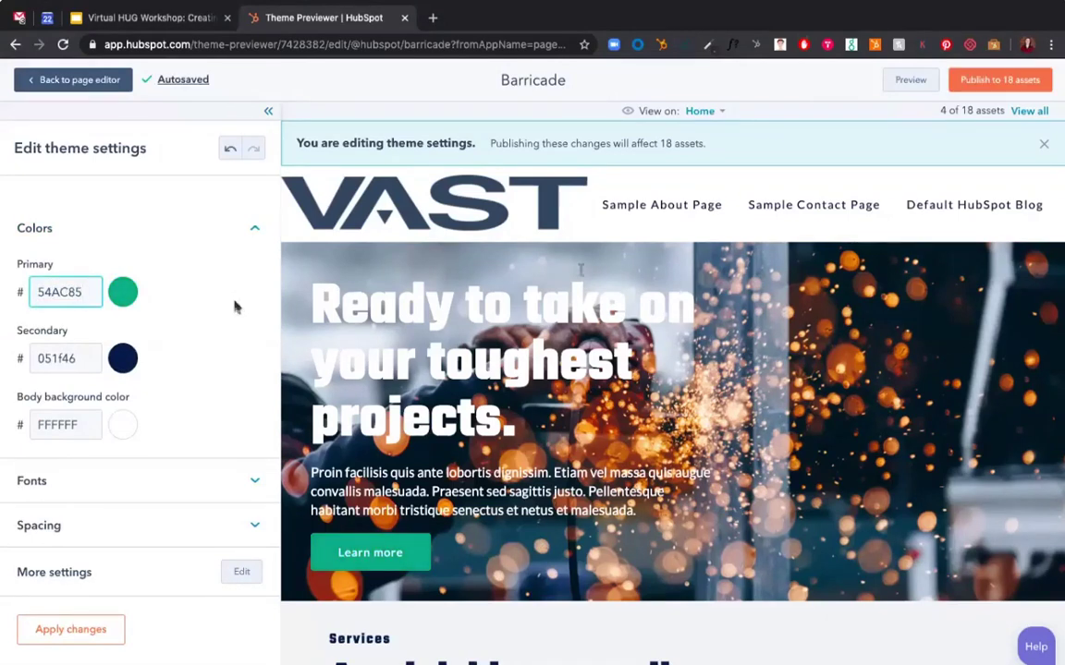
{"action": "key", "text": "super+Tab"}
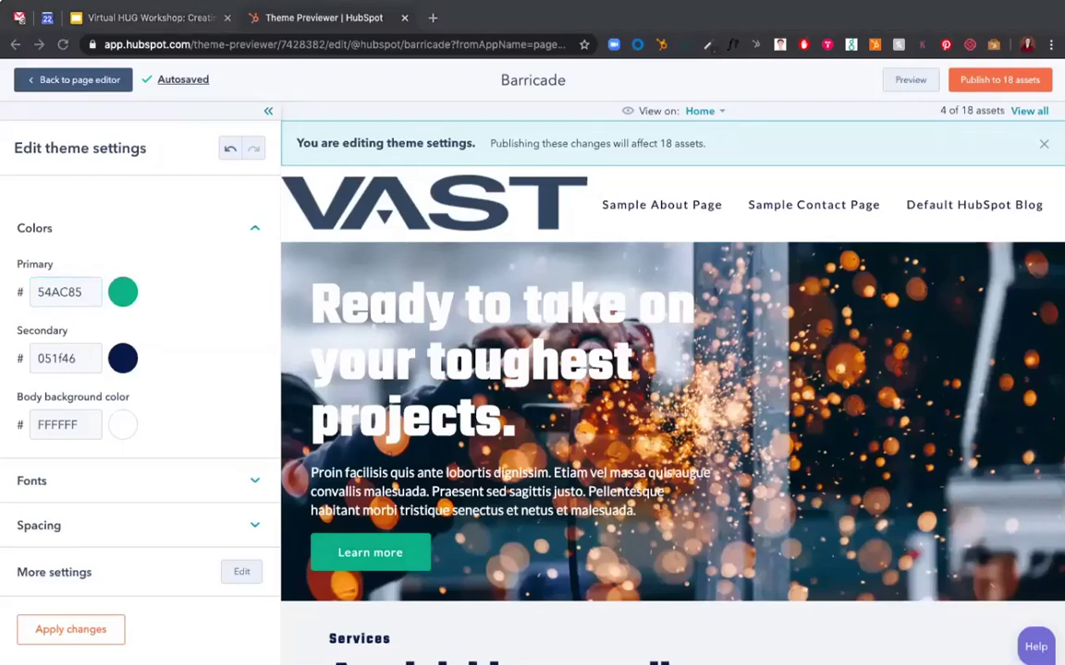
{"action": "key", "text": "super+Tab"}
{"action": "double_click", "coordinate": [52, 362]}
{"action": "type", "text": "2D2924"}
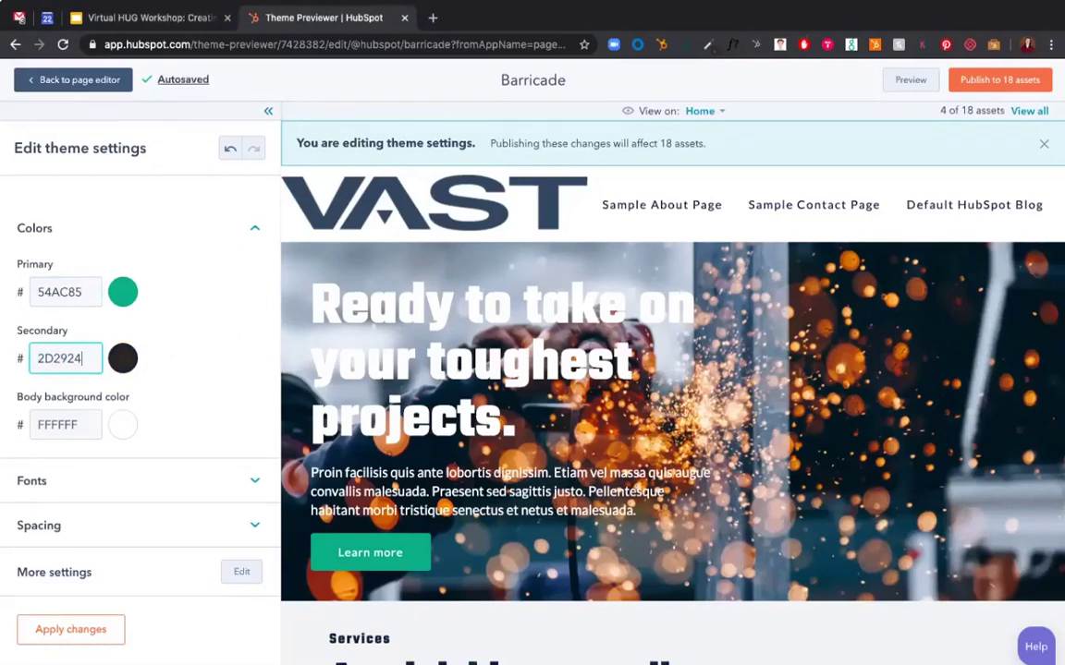
{"action": "key", "text": "super+Tab"}
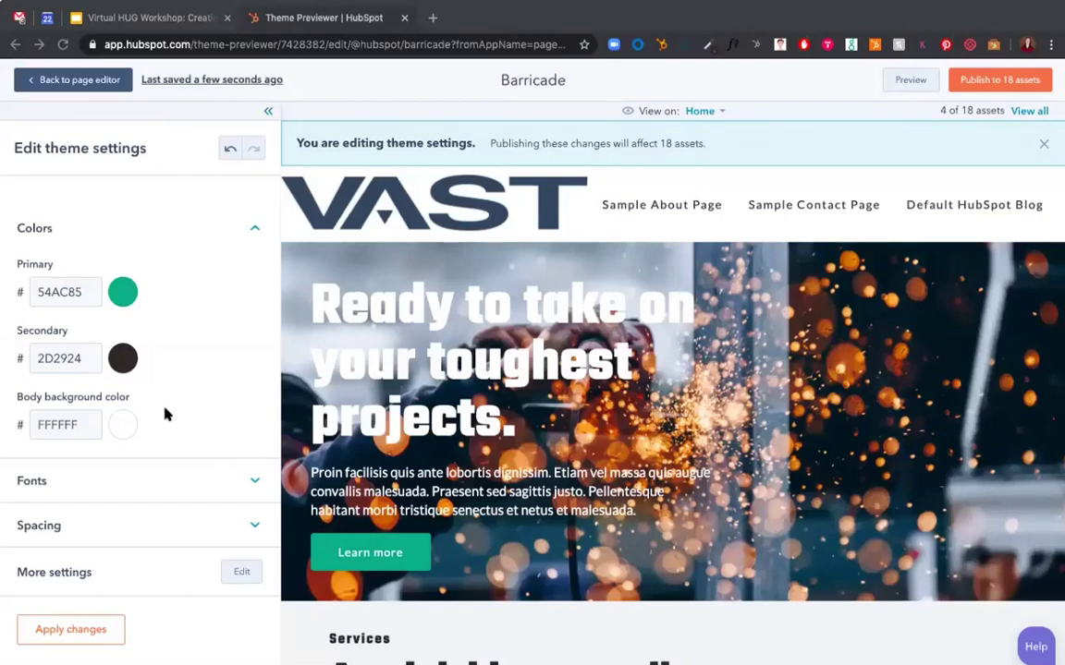
Set the body background colour to pale pink F6CCC6 and check the preview.
{"action": "double_click", "coordinate": [53, 426]}
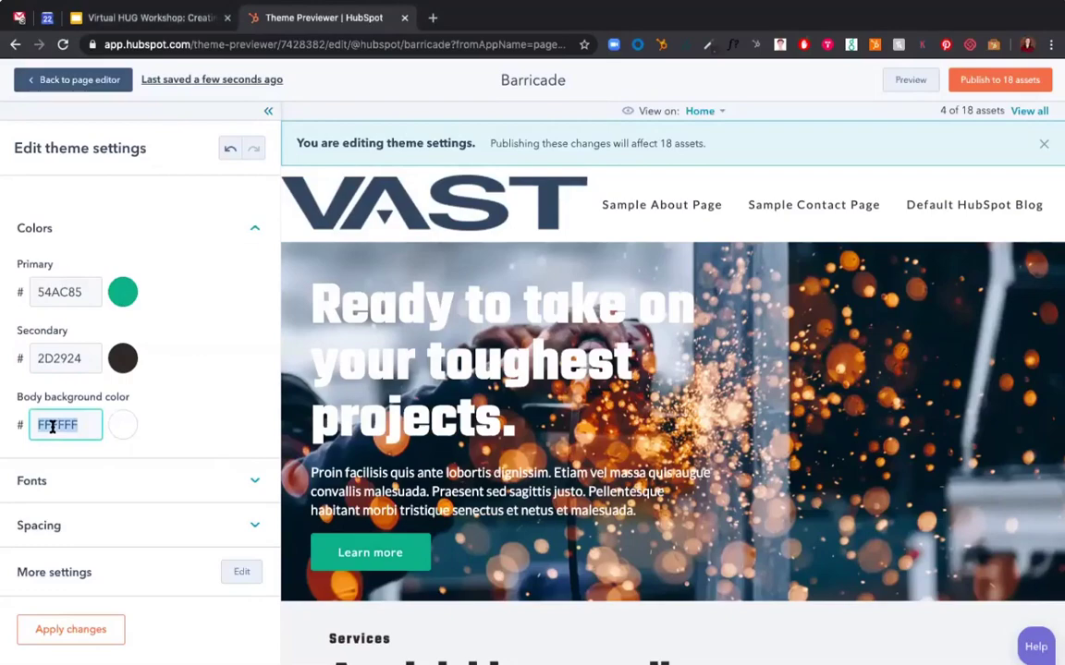
{"action": "type", "text": "F6CCC6"}
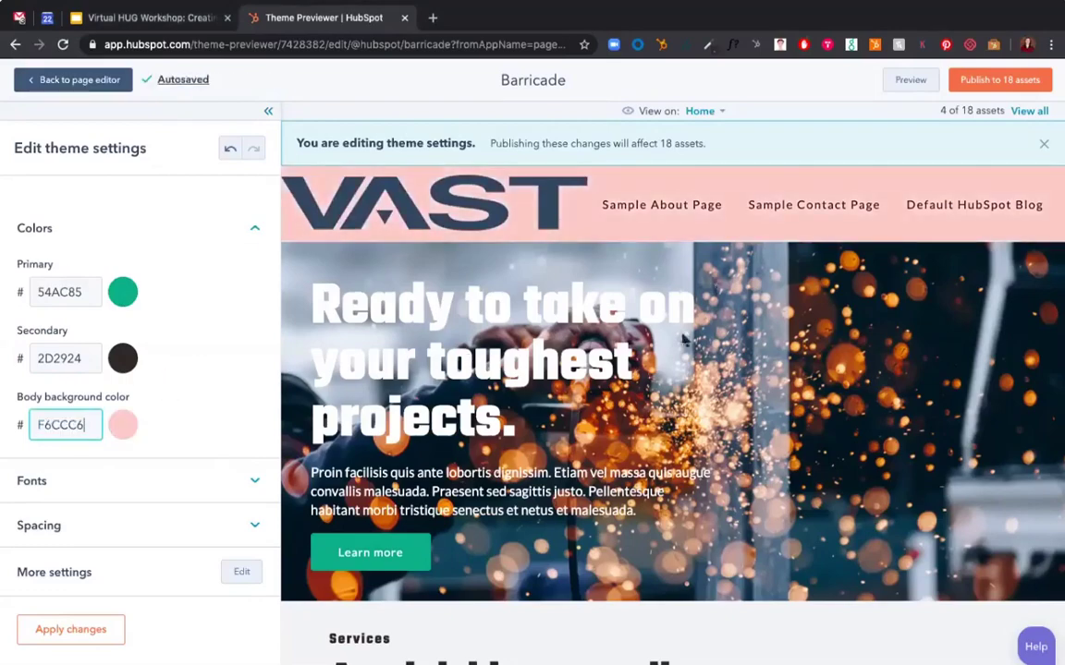
{"action": "scroll", "coordinate": [682, 340], "scroll_direction": "down", "scroll_amount": 10}
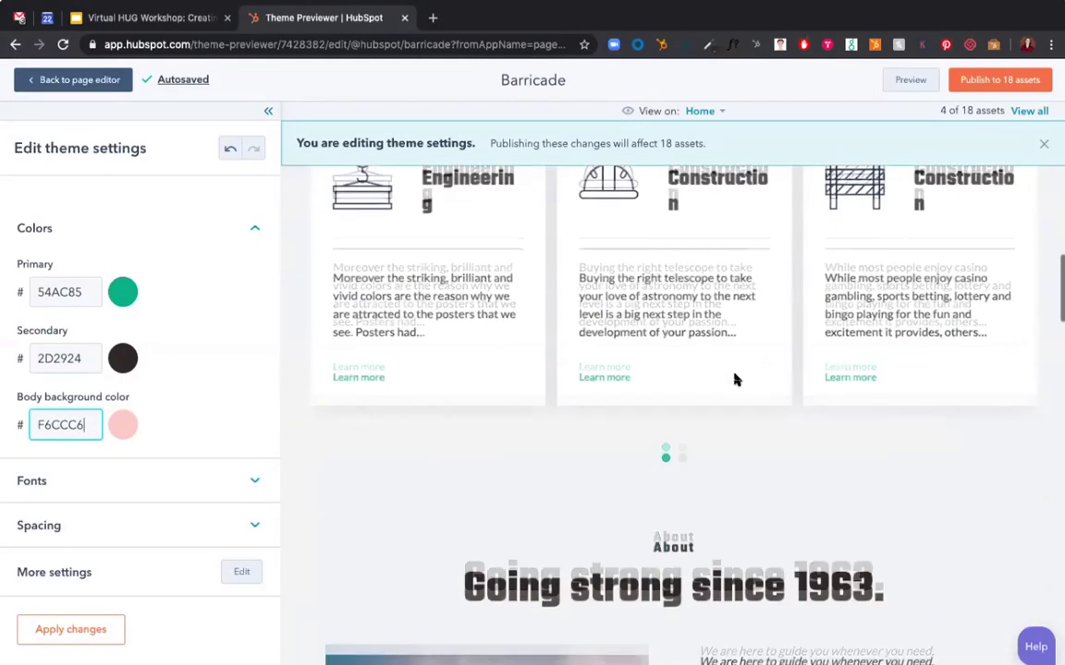
{"action": "scroll", "coordinate": [735, 379], "scroll_direction": "down", "scroll_amount": 10}
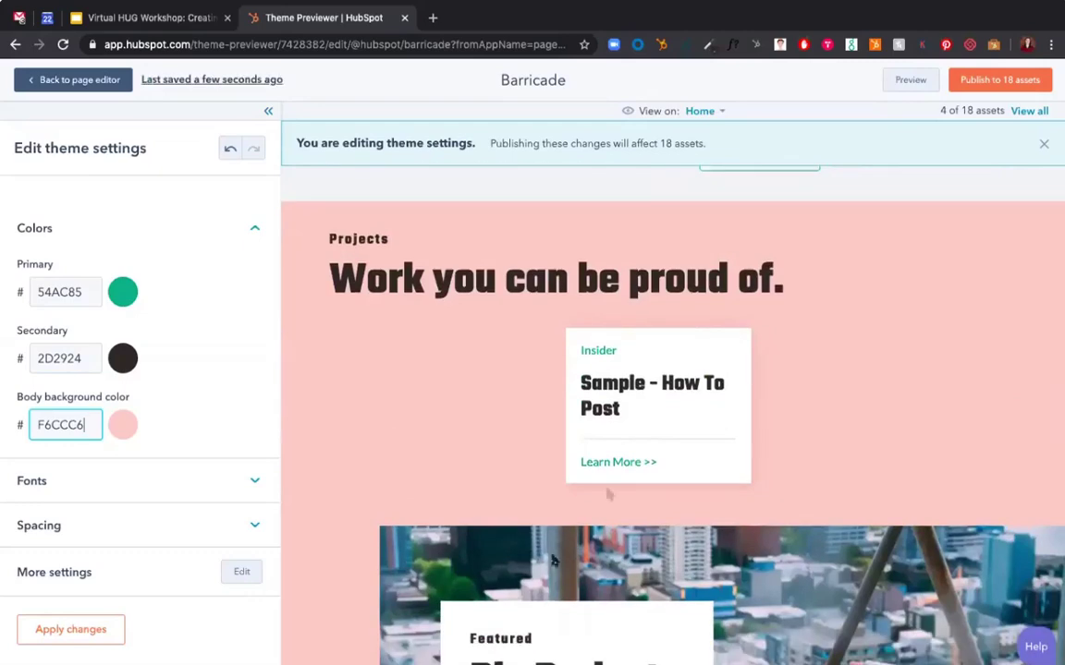
{"action": "scroll", "coordinate": [475, 340], "scroll_direction": "down", "scroll_amount": 5}
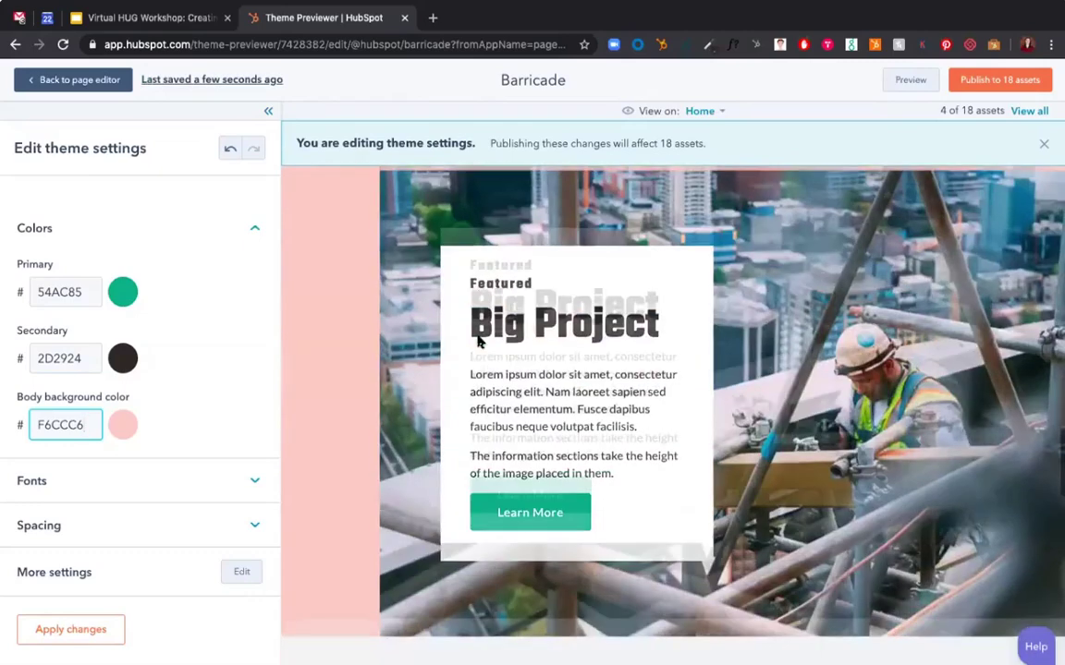
{"action": "scroll", "coordinate": [477, 342], "scroll_direction": "down", "scroll_amount": 10}
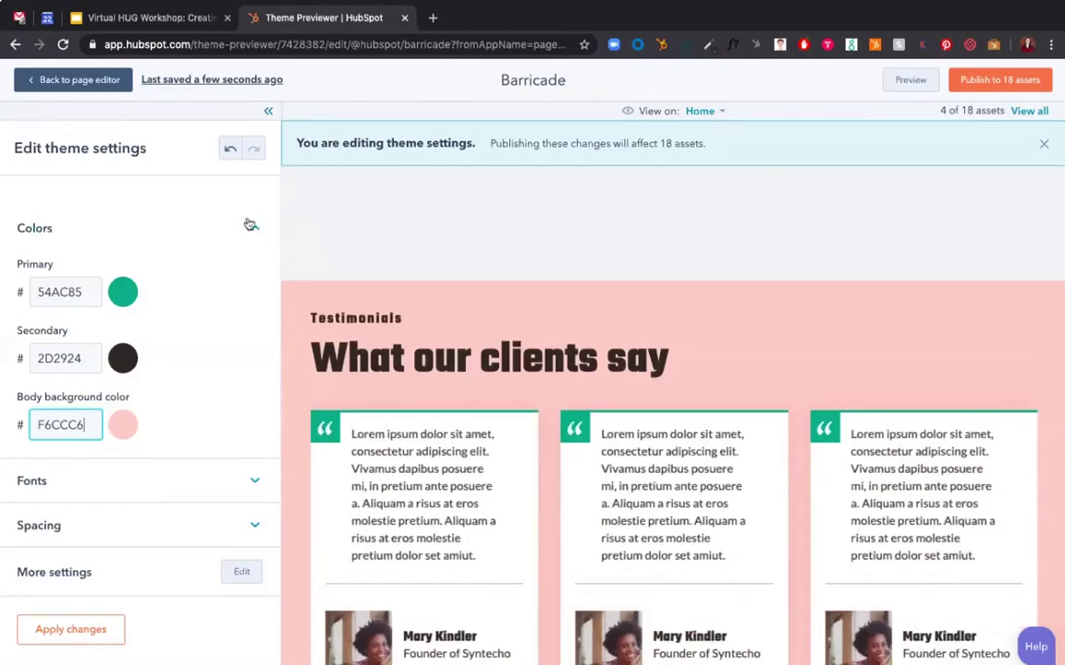
{"action": "scroll", "coordinate": [390, 285], "scroll_direction": "down", "scroll_amount": 15}
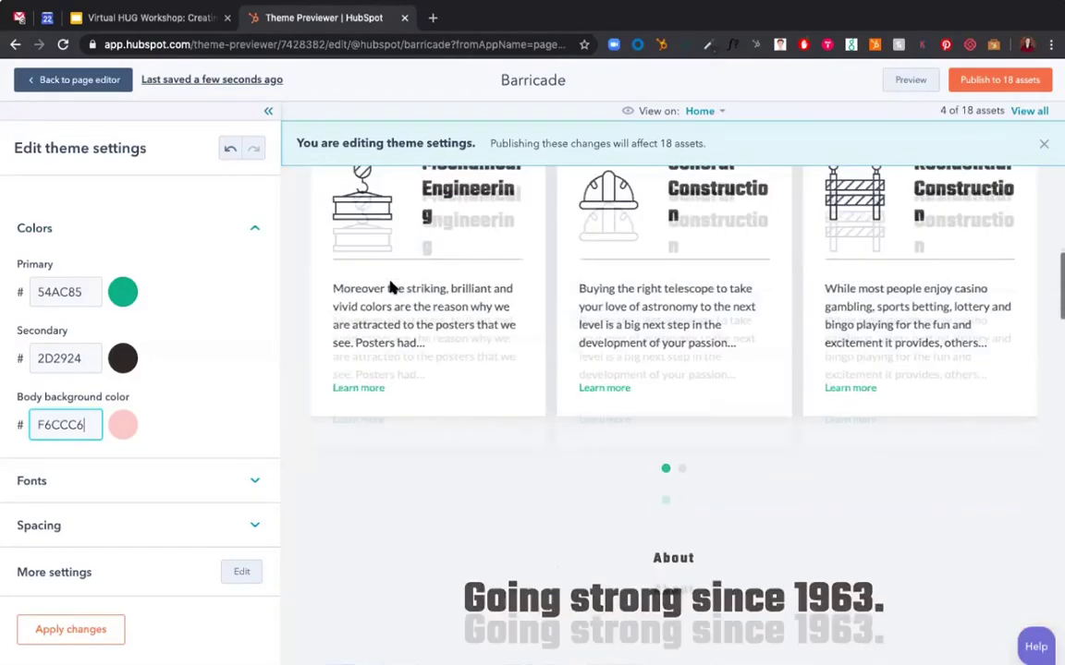
{"action": "left_click", "coordinate": [255, 233]}
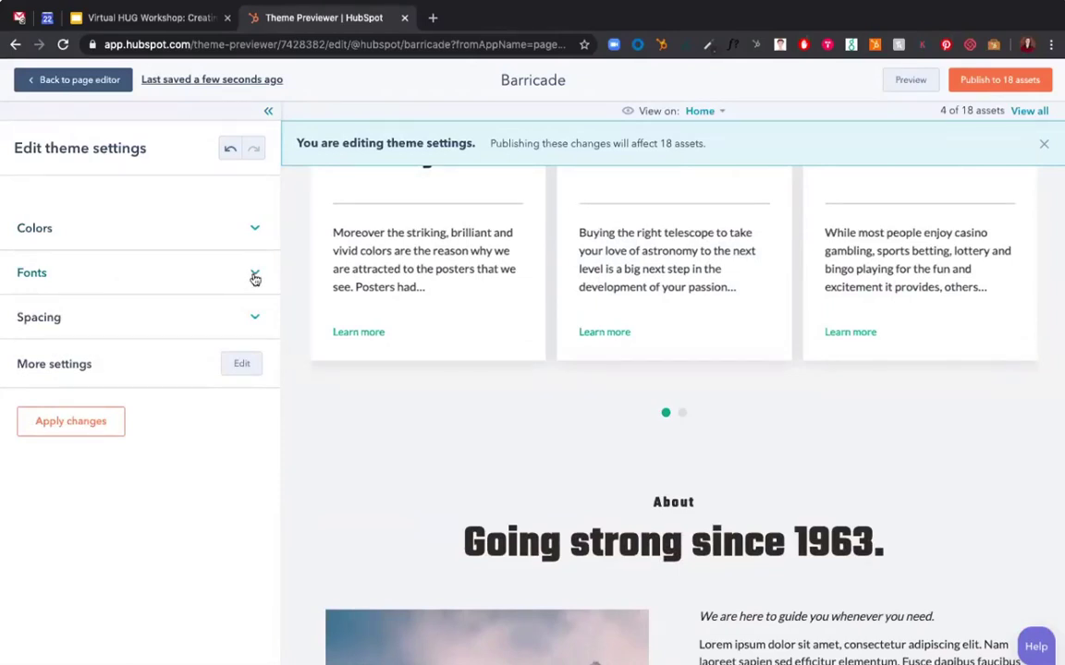
Set the theme's primary font to Open Sans with Light weight.
{"action": "left_click", "coordinate": [255, 277]}
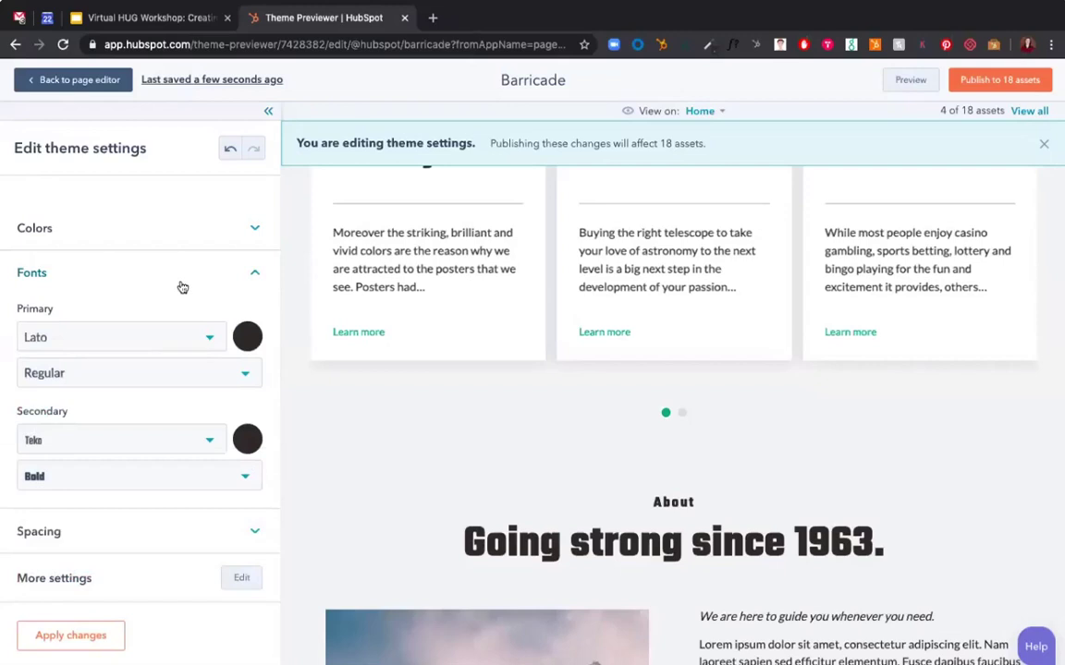
{"action": "left_click", "coordinate": [60, 341]}
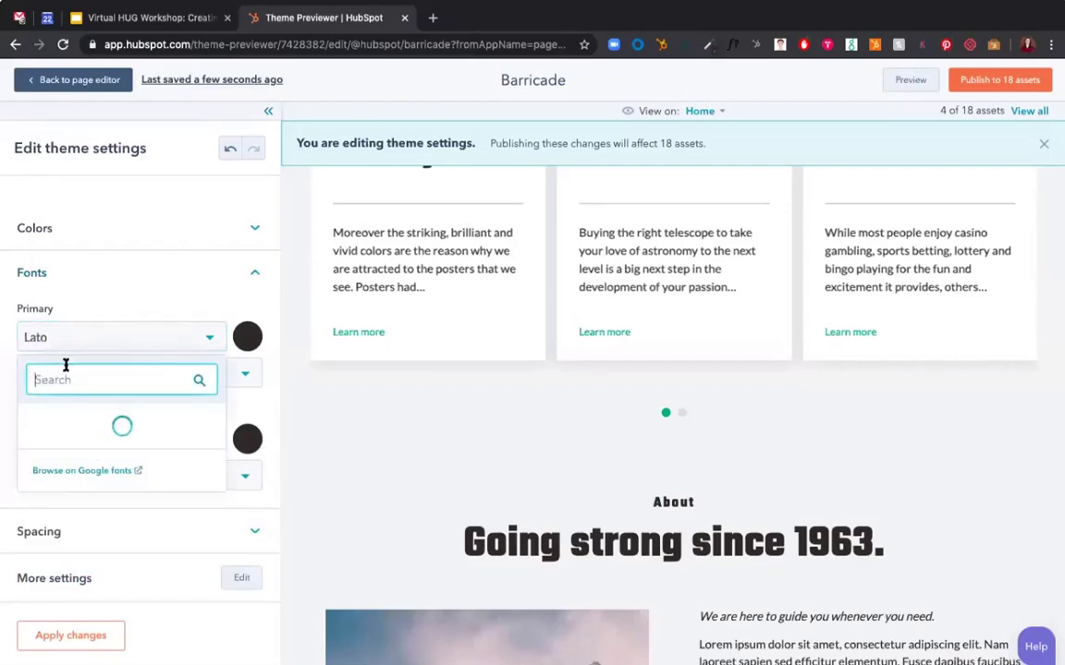
{"action": "type", "text": "open sans"}
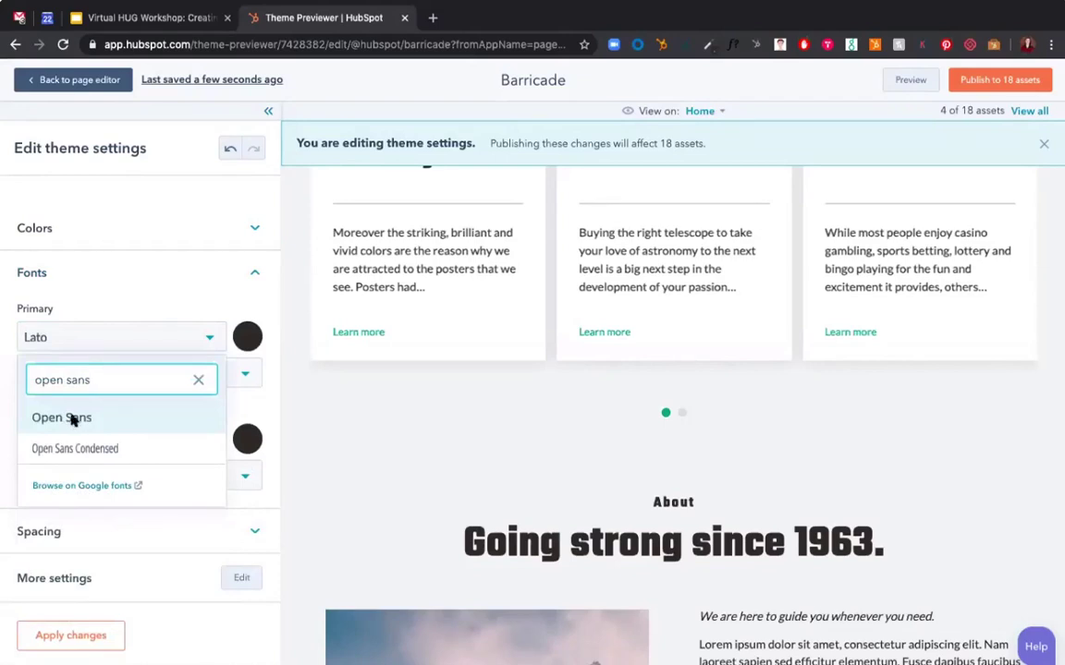
{"action": "left_click", "coordinate": [72, 420]}
{"action": "left_click", "coordinate": [72, 379]}
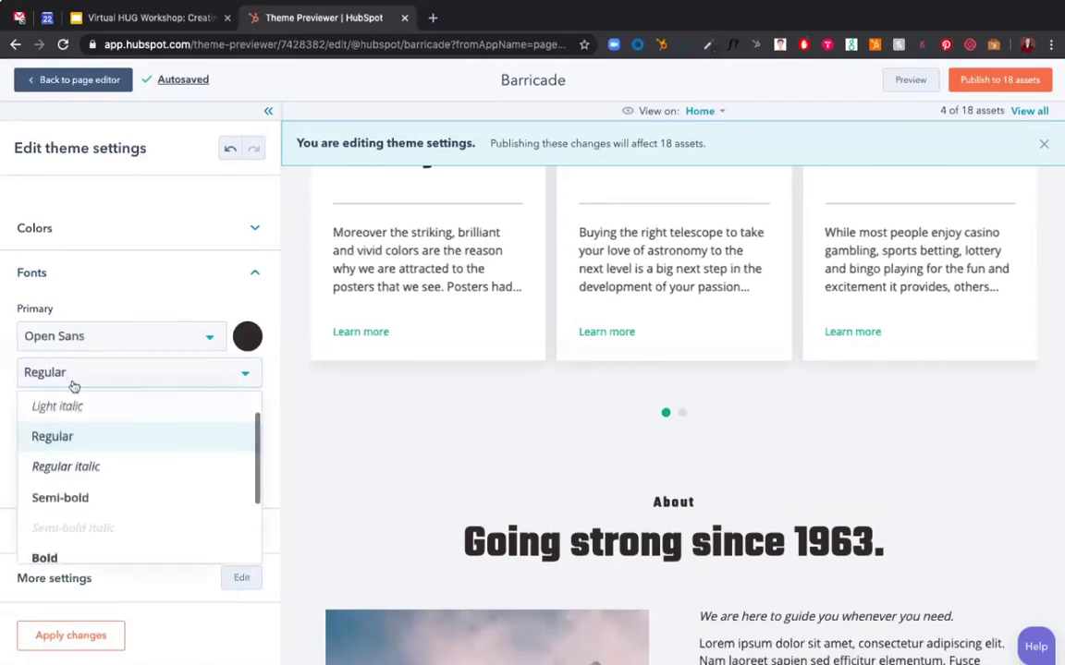
{"action": "scroll", "coordinate": [71, 434], "scroll_direction": "up", "scroll_amount": 1}
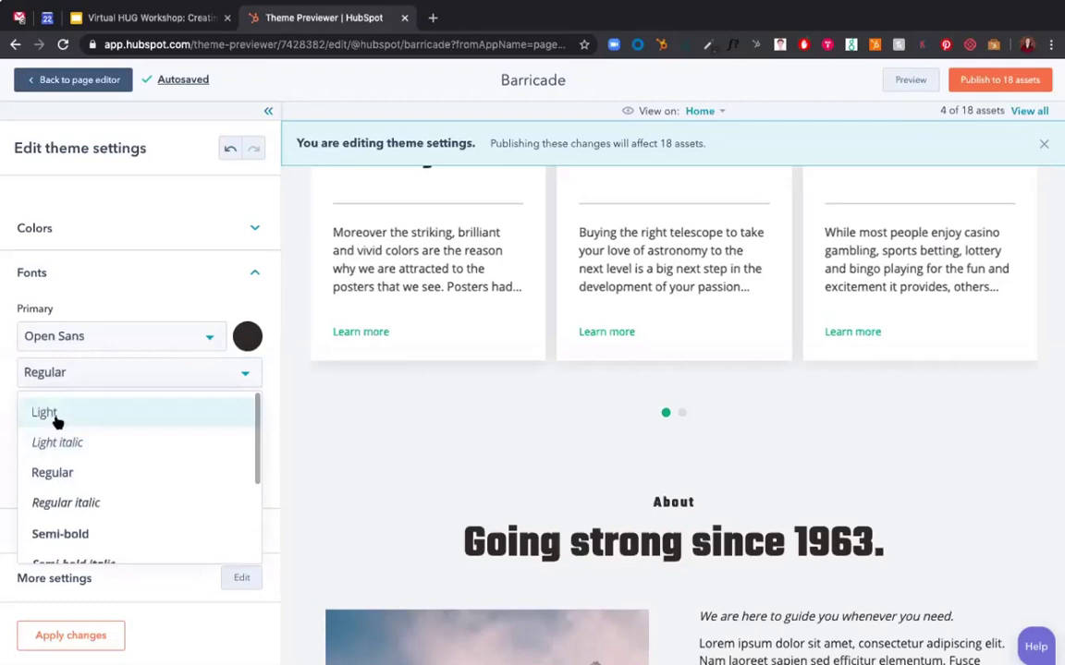
{"action": "left_click", "coordinate": [55, 420]}
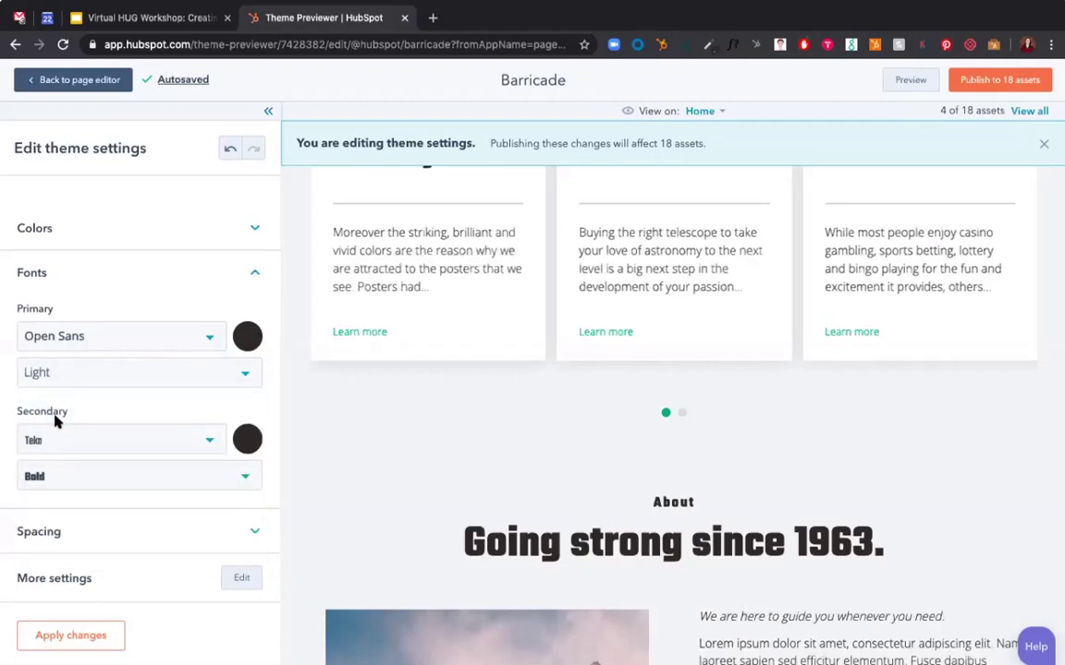
{"action": "scroll", "coordinate": [68, 407], "scroll_direction": "down", "scroll_amount": 1}
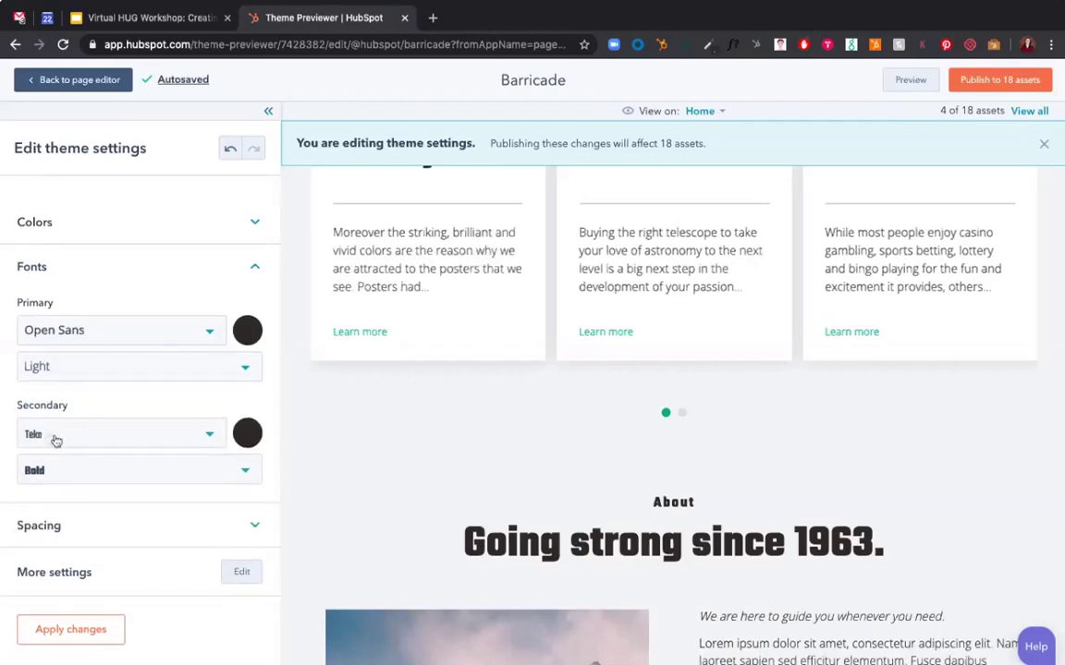
Set the secondary font to Adamina and return the preview to the top.
{"action": "left_click", "coordinate": [65, 443]}
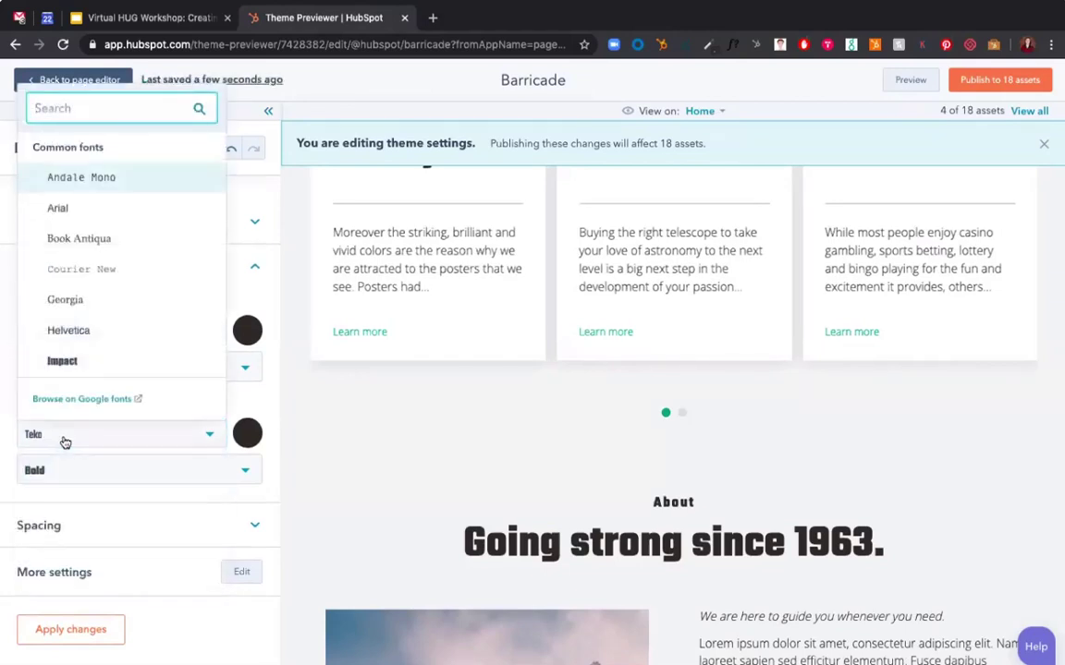
{"action": "type", "text": "adamina"}
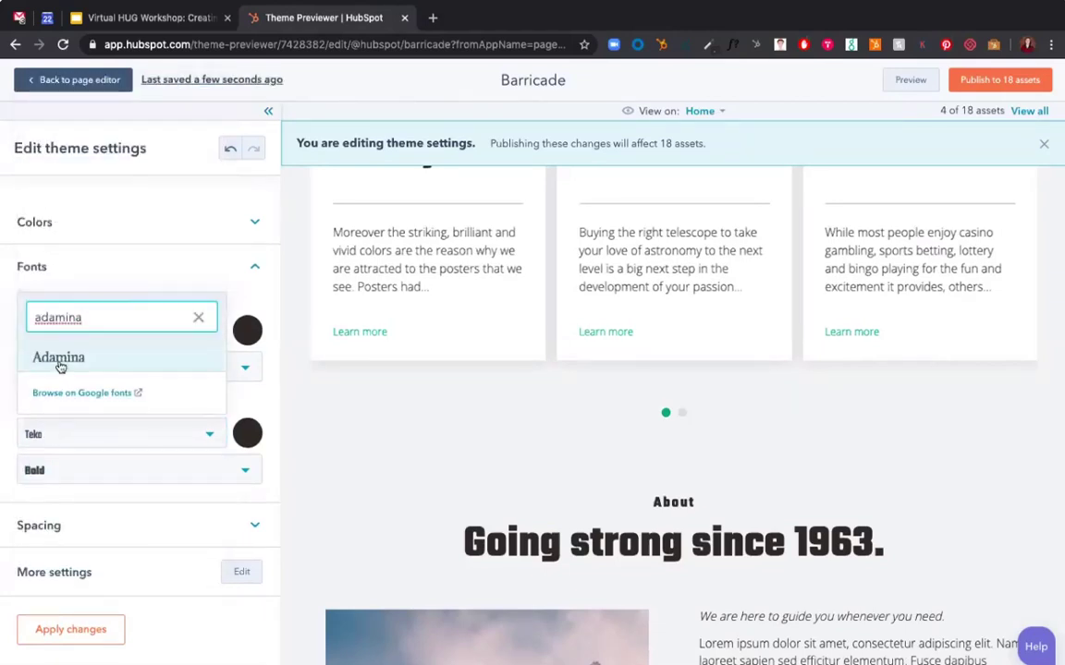
{"action": "left_click", "coordinate": [60, 366]}
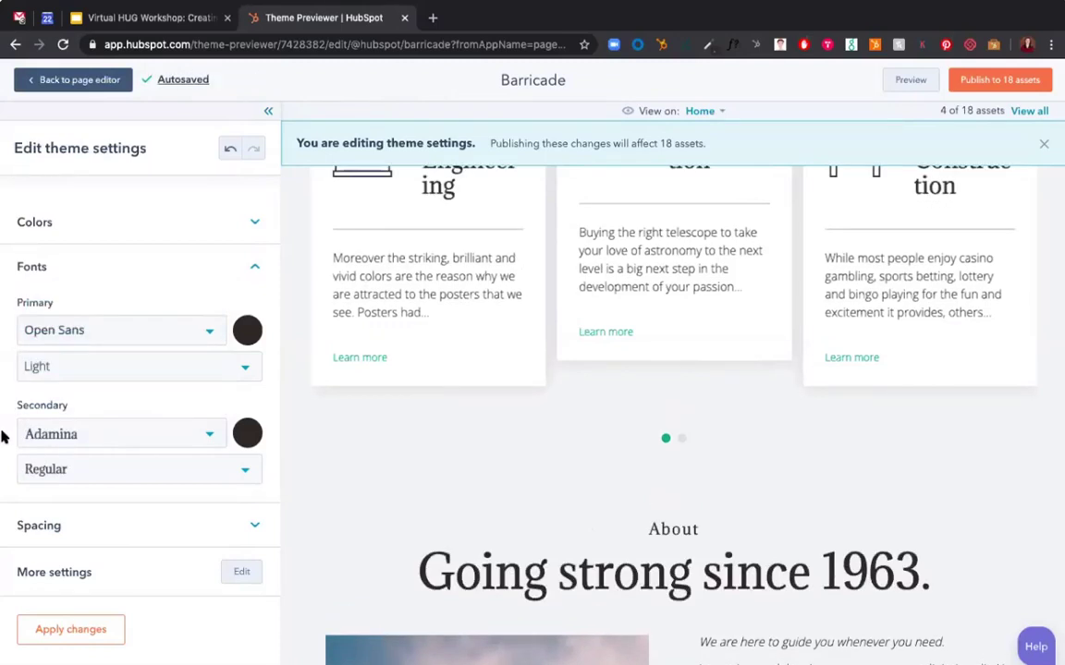
{"action": "scroll", "coordinate": [599, 586], "scroll_direction": "up", "scroll_amount": 10}
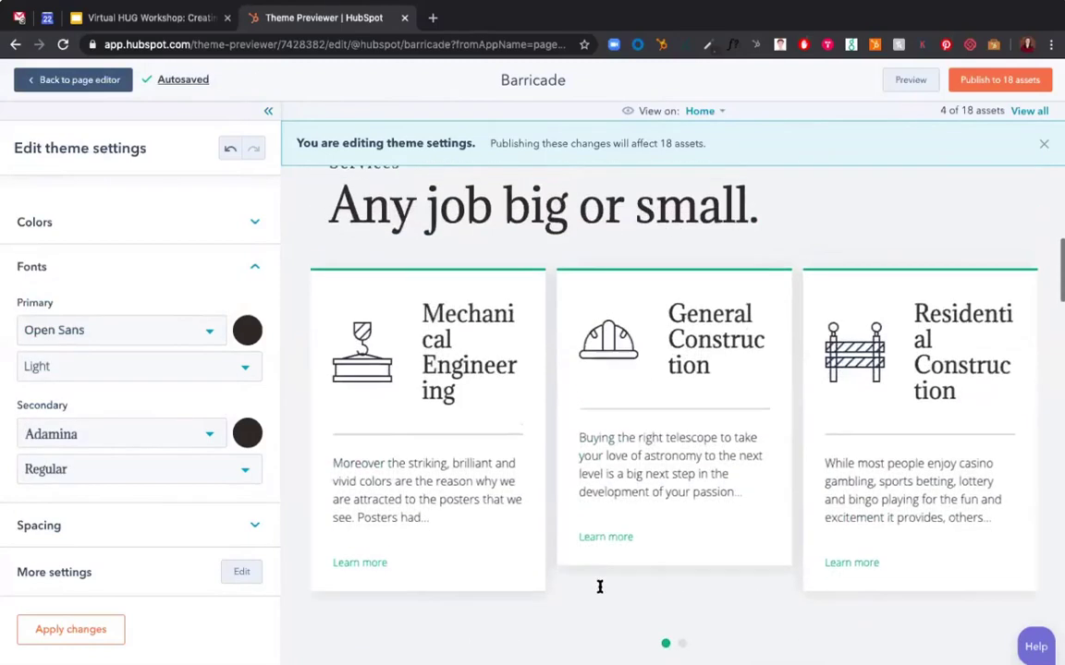
{"action": "scroll", "coordinate": [599, 586], "scroll_direction": "up", "scroll_amount": 5}
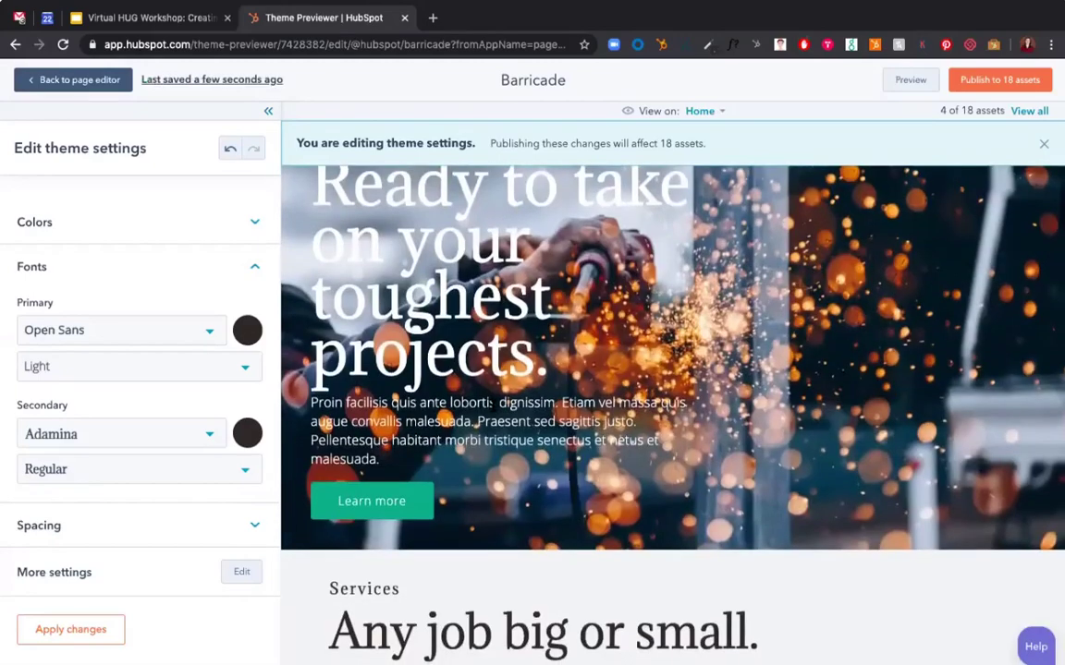
{"action": "scroll", "coordinate": [673, 415], "scroll_direction": "up", "scroll_amount": 3}
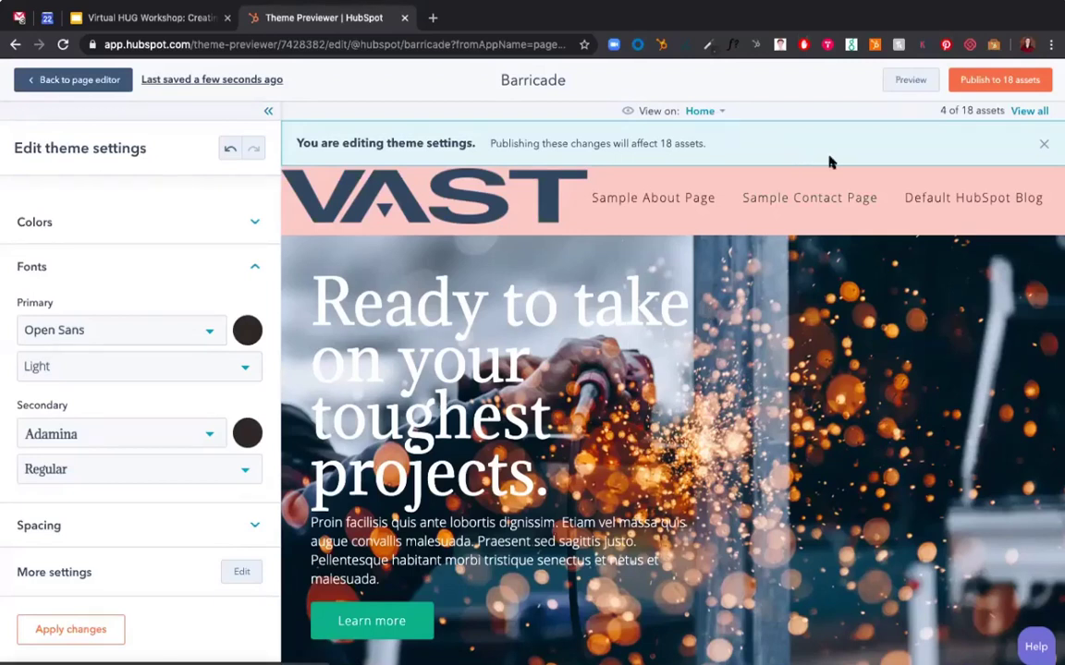
Publish the Barricade theme changes to all 18 assets and return to the page editor.
{"action": "left_click", "coordinate": [1000, 81]}
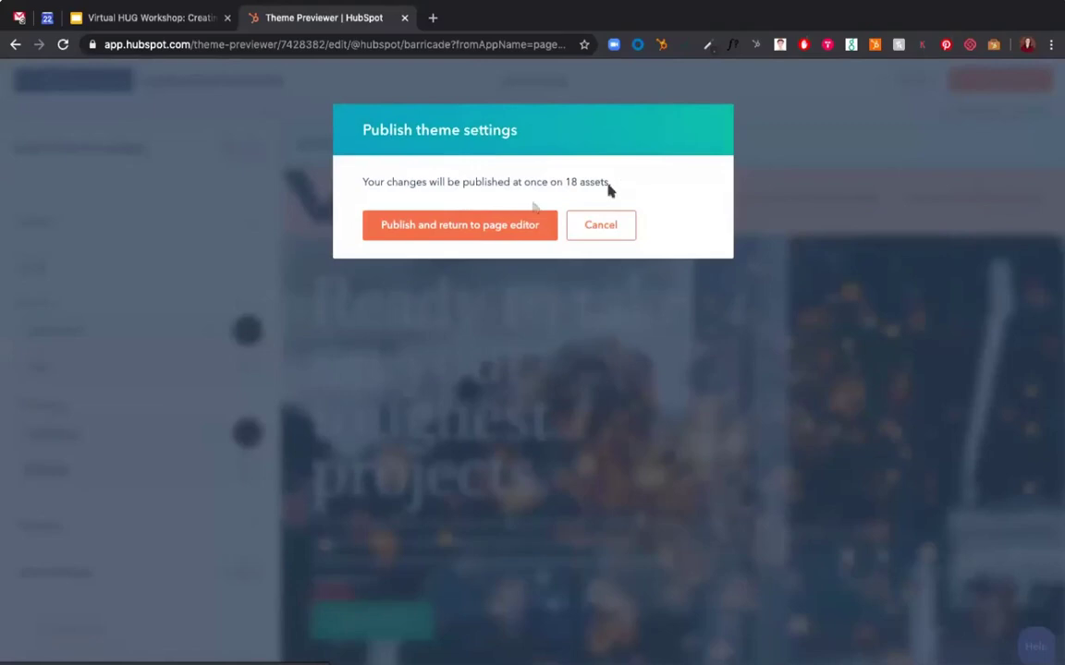
{"action": "left_click", "coordinate": [489, 228]}
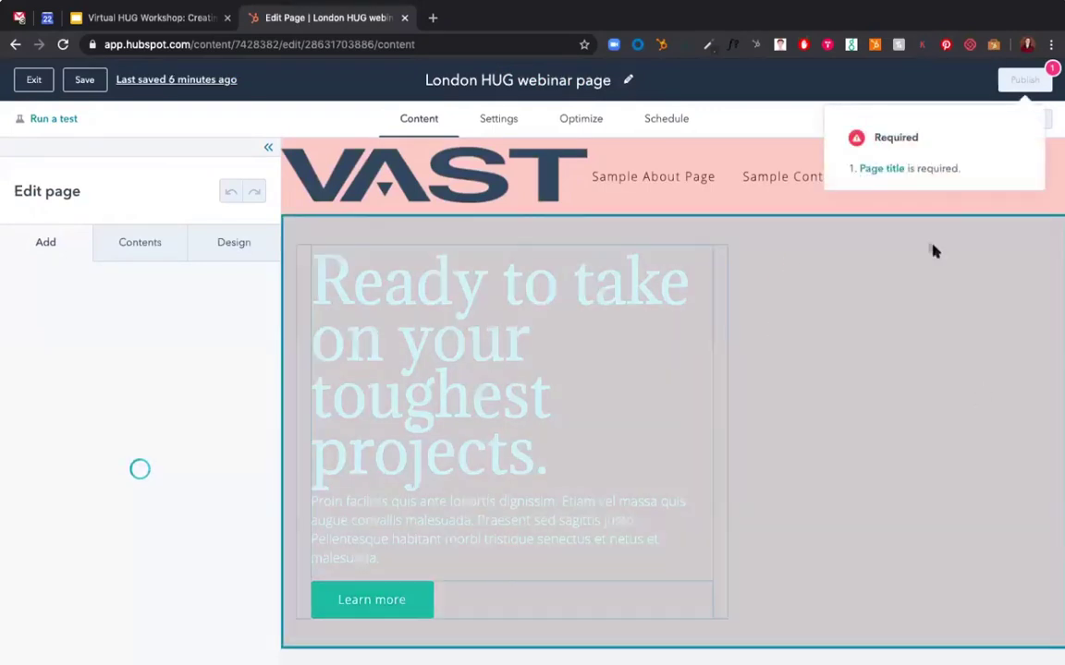
{"action": "scroll", "coordinate": [929, 247], "scroll_direction": "down", "scroll_amount": 3}
{"action": "scroll", "coordinate": [716, 374], "scroll_direction": "down", "scroll_amount": 6}
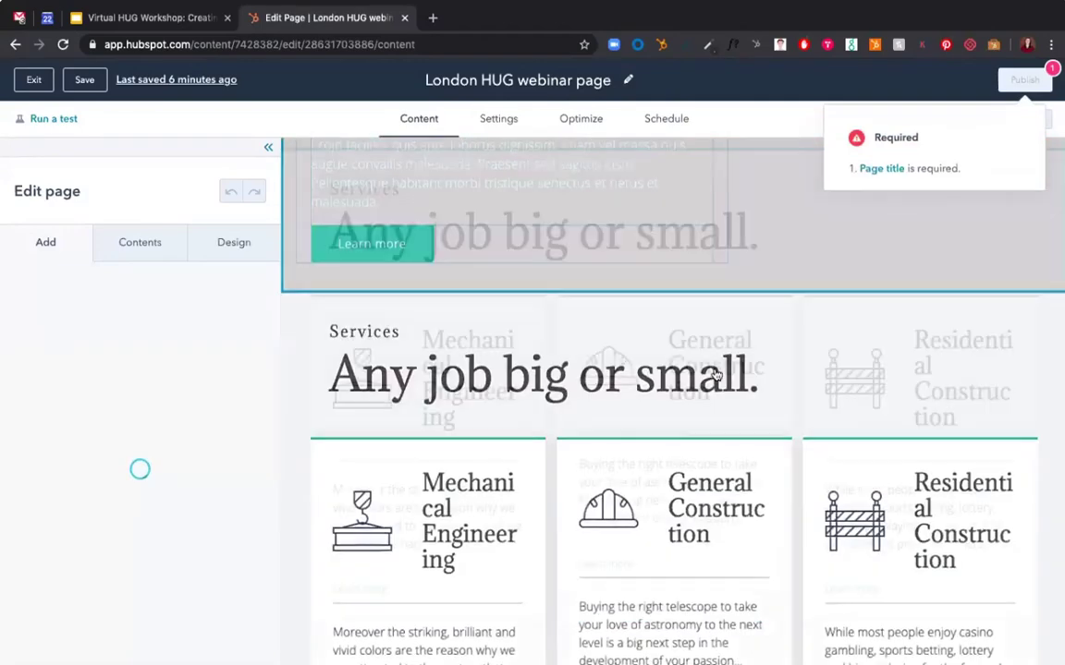
{"action": "scroll", "coordinate": [692, 350], "scroll_direction": "down", "scroll_amount": 10}
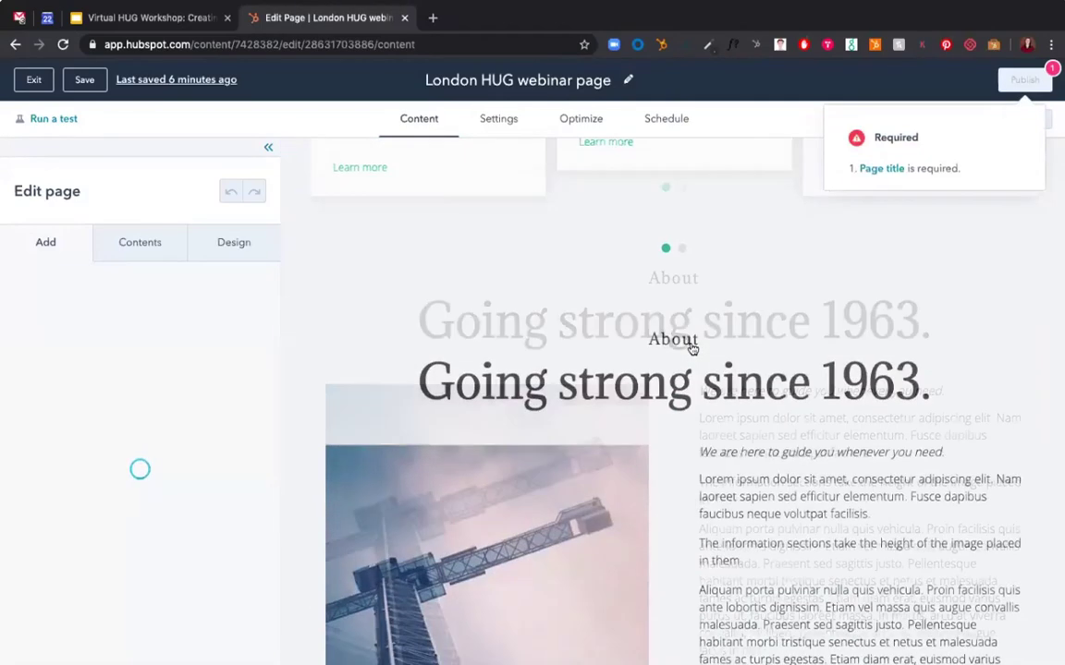
{"action": "scroll", "coordinate": [692, 349], "scroll_direction": "down", "scroll_amount": 10}
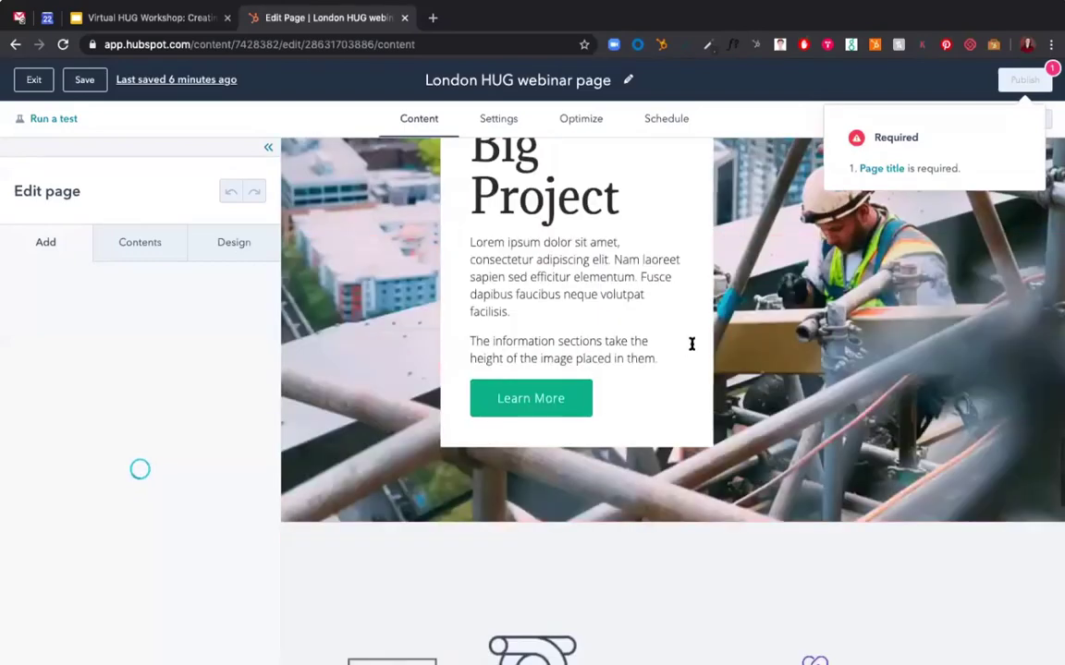
{"action": "scroll", "coordinate": [692, 344], "scroll_direction": "up", "scroll_amount": 10}
{"action": "scroll", "coordinate": [652, 373], "scroll_direction": "up", "scroll_amount": 15}
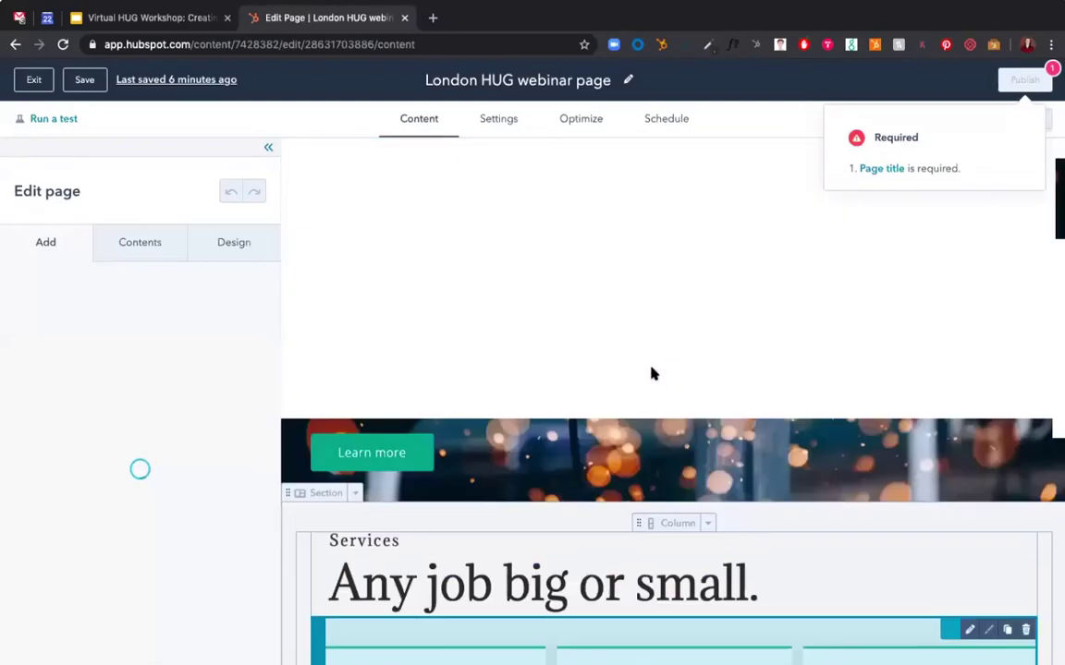
{"action": "scroll", "coordinate": [652, 374], "scroll_direction": "down", "scroll_amount": 5}
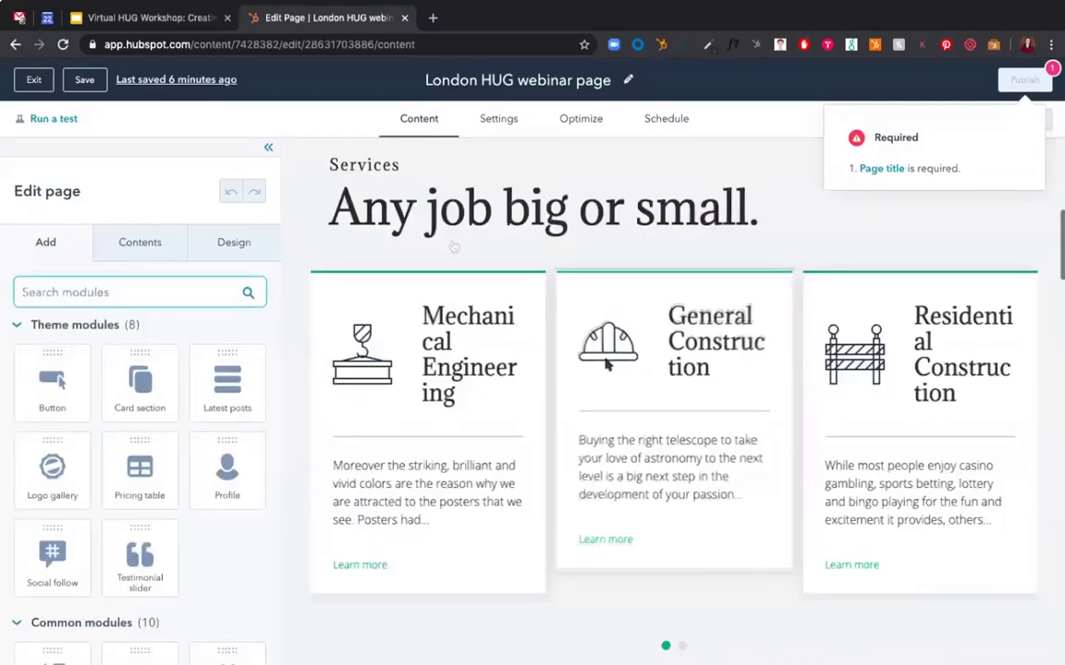
{"action": "scroll", "coordinate": [641, 276], "scroll_direction": "up", "scroll_amount": 5}
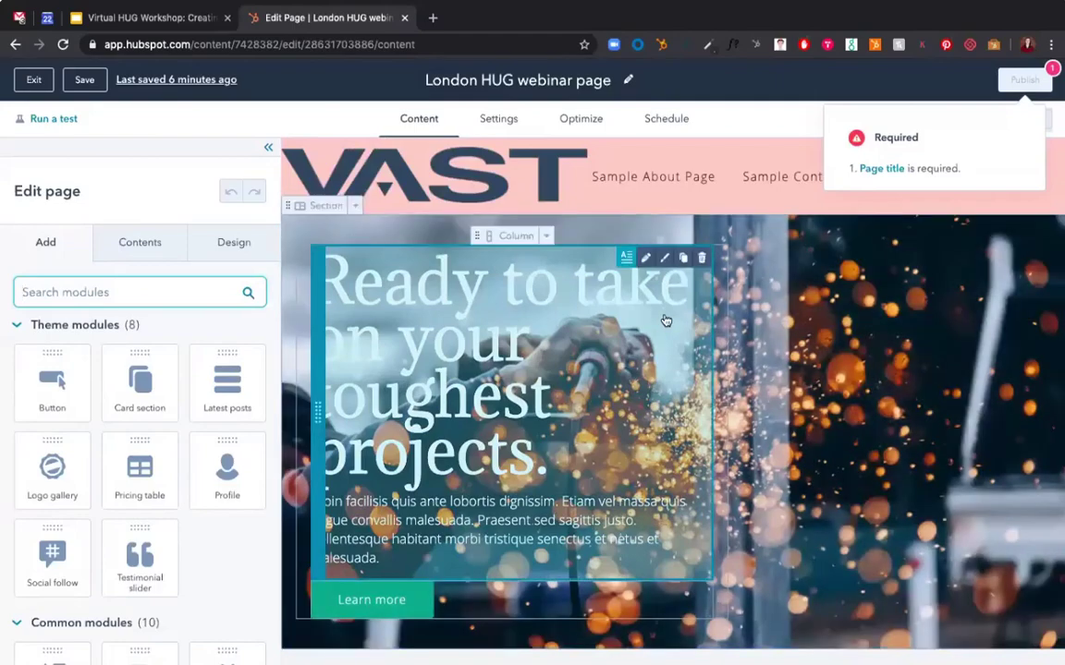
{"action": "scroll", "coordinate": [767, 337], "scroll_direction": "down", "scroll_amount": 5}
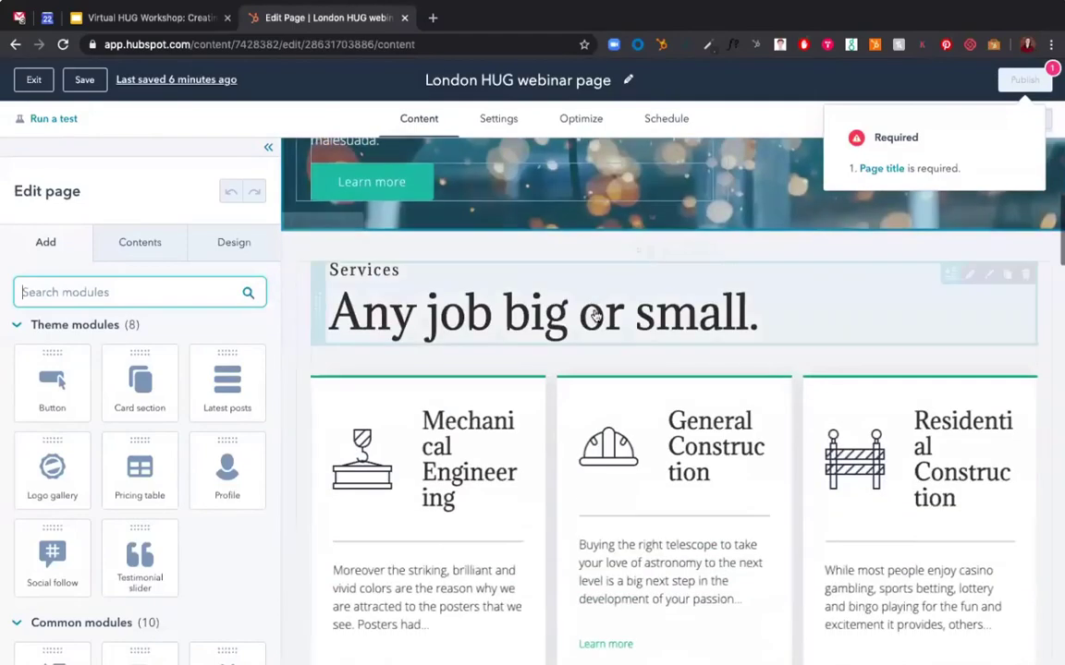
{"action": "scroll", "coordinate": [596, 317], "scroll_direction": "down", "scroll_amount": 10}
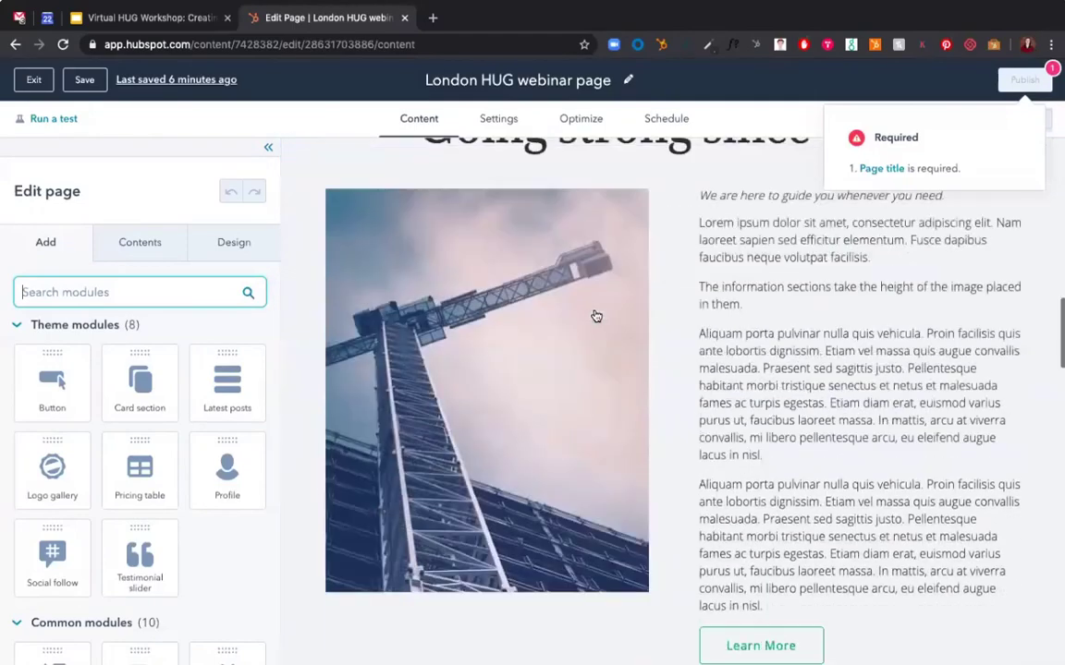
Delete the client logo section from the page.
{"action": "scroll", "coordinate": [591, 305], "scroll_direction": "down", "scroll_amount": 10}
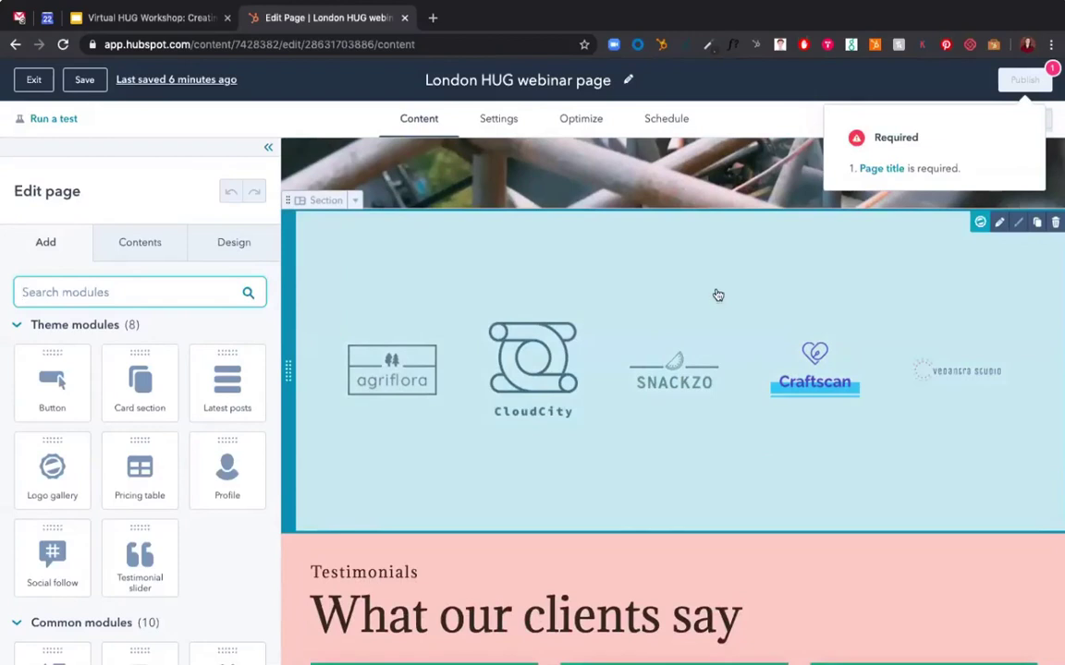
{"action": "left_click", "coordinate": [354, 200]}
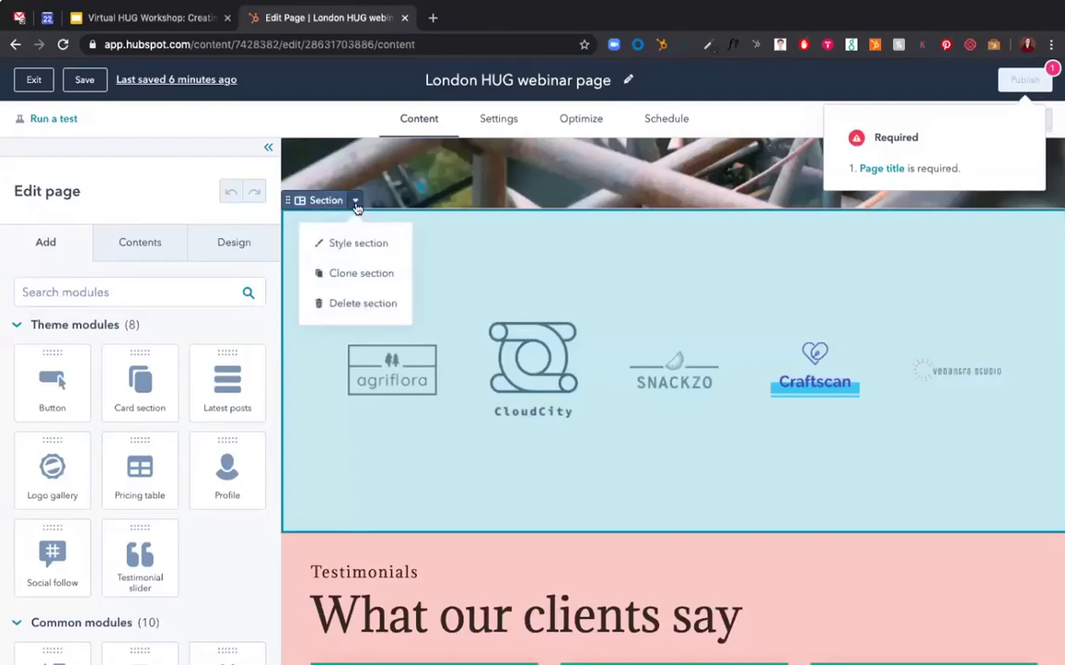
{"action": "left_click", "coordinate": [361, 304]}
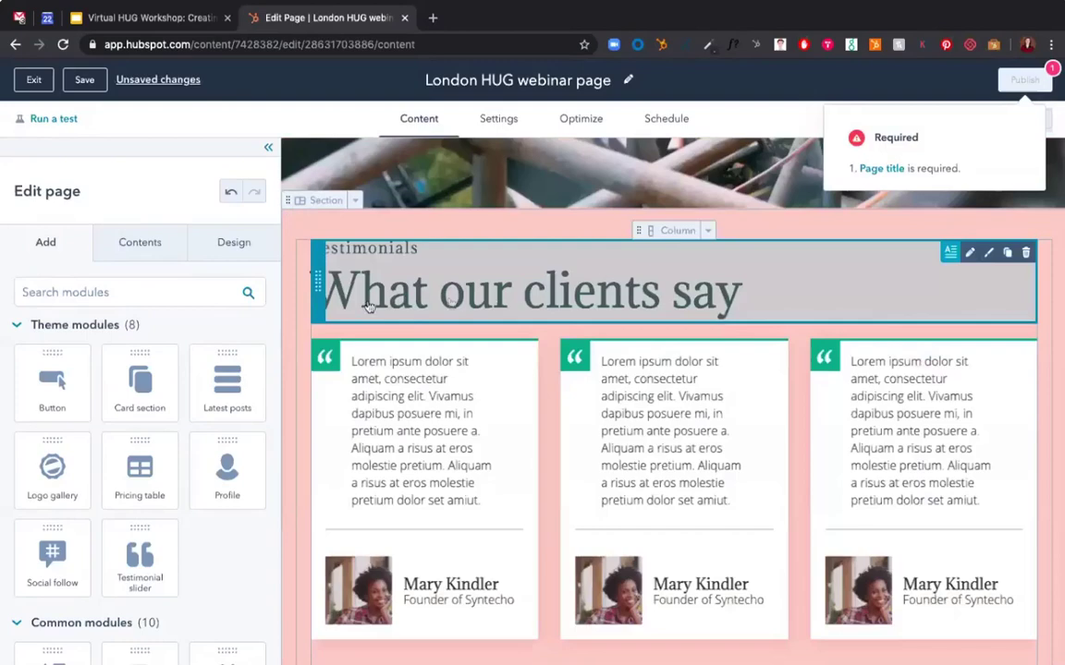
Move the Featured Big Project section above the Projects section.
{"action": "scroll", "coordinate": [644, 204], "scroll_direction": "down", "scroll_amount": 1}
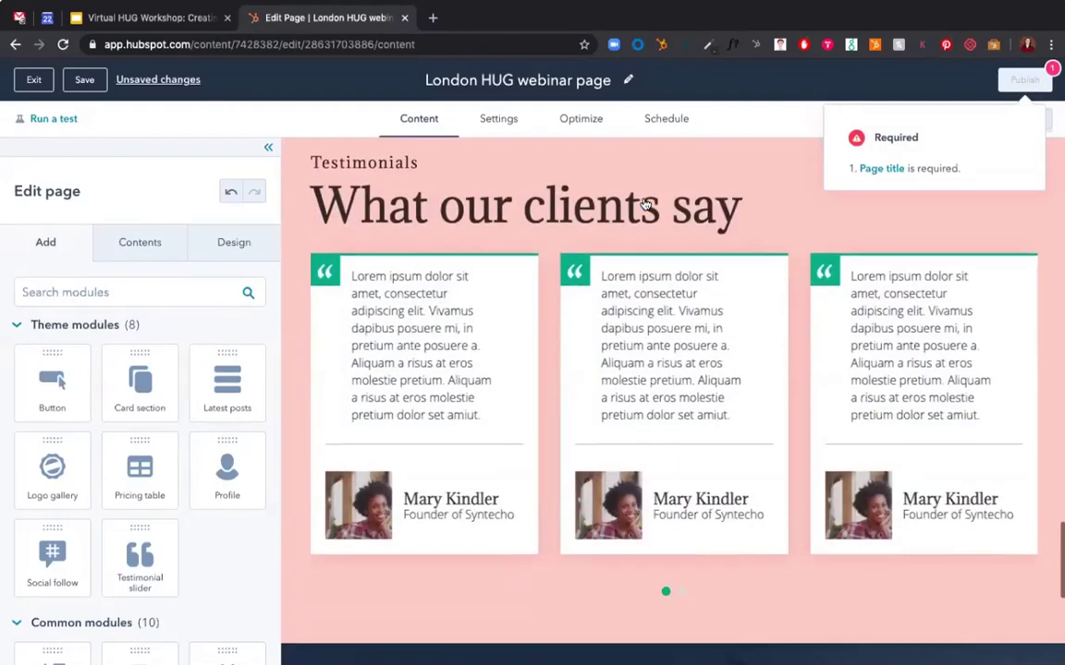
{"action": "scroll", "coordinate": [646, 204], "scroll_direction": "down", "scroll_amount": 2}
{"action": "scroll", "coordinate": [587, 294], "scroll_direction": "up", "scroll_amount": 10}
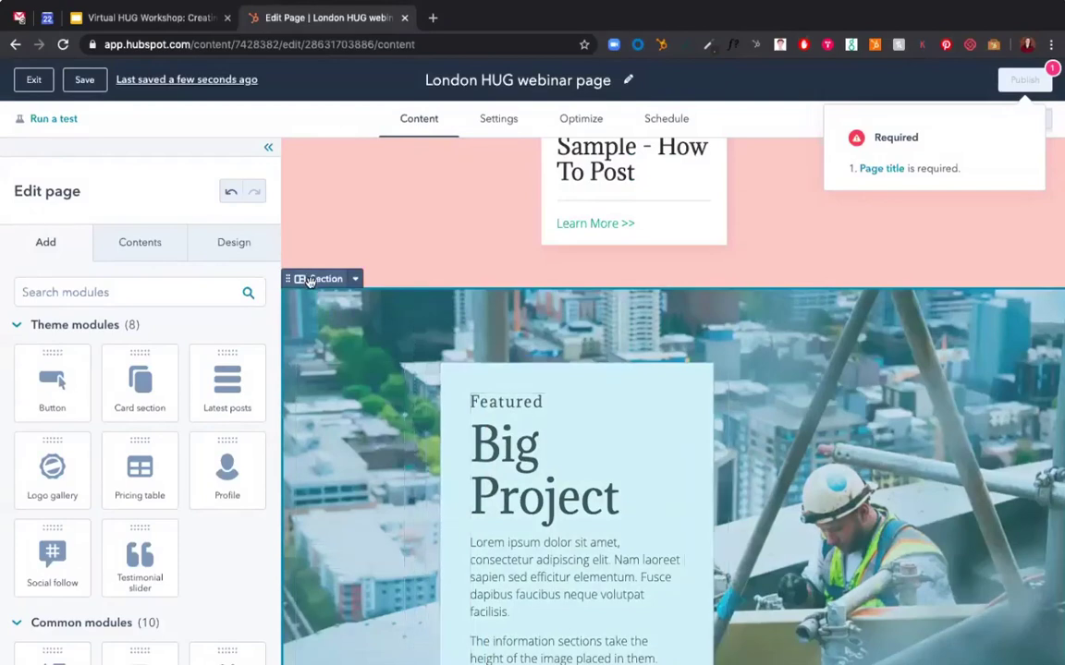
{"action": "left_click_drag", "start_coordinate": [310, 280], "coordinate": [349, 436]}
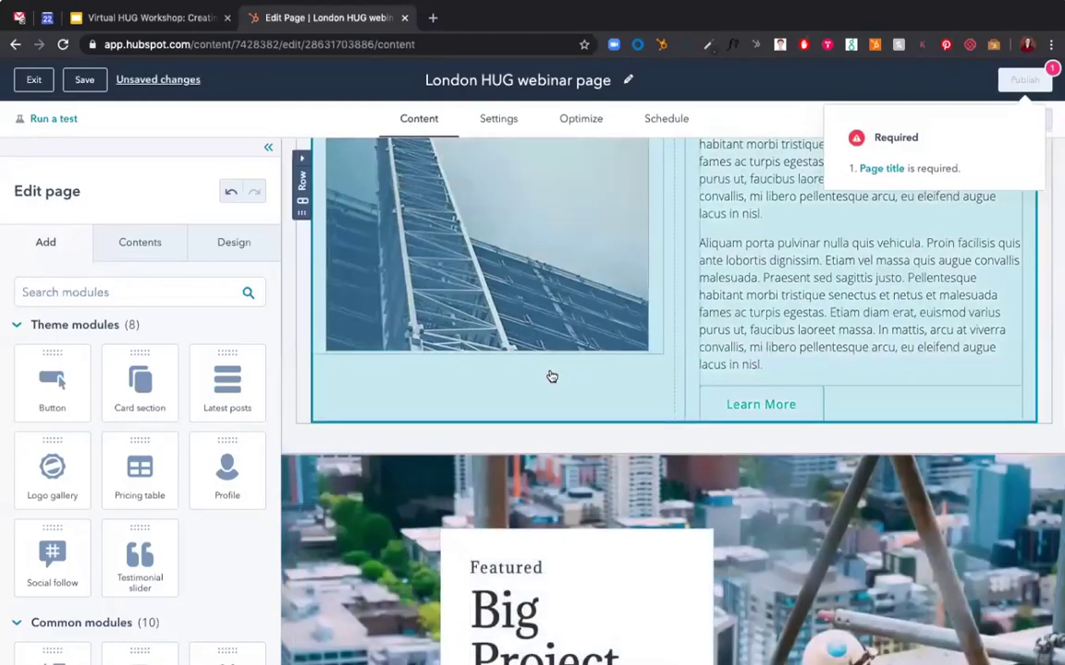
{"action": "scroll", "coordinate": [551, 376], "scroll_direction": "down", "scroll_amount": 5}
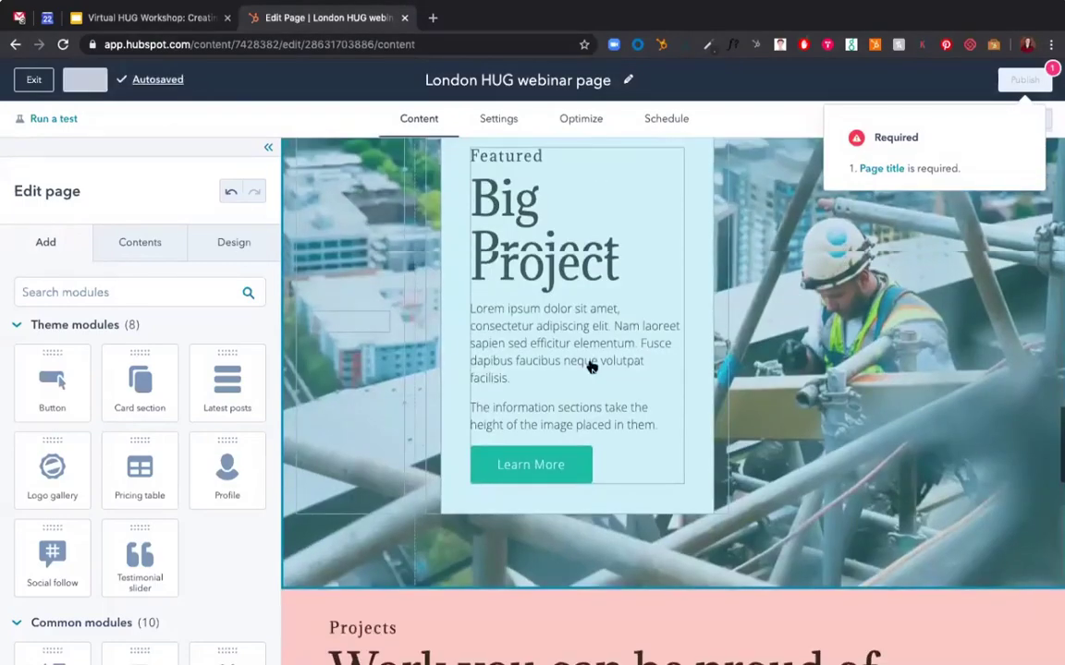
{"action": "scroll", "coordinate": [590, 368], "scroll_direction": "down", "scroll_amount": 4}
{"action": "scroll", "coordinate": [732, 347], "scroll_direction": "down", "scroll_amount": 1}
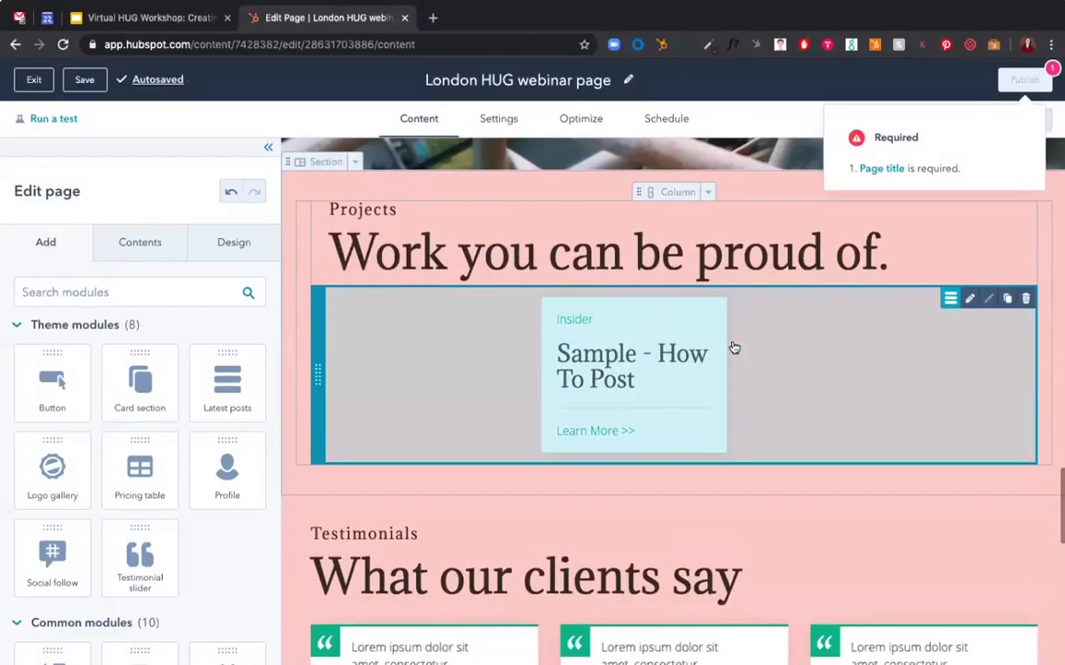
{"action": "scroll", "coordinate": [734, 347], "scroll_direction": "down", "scroll_amount": 7}
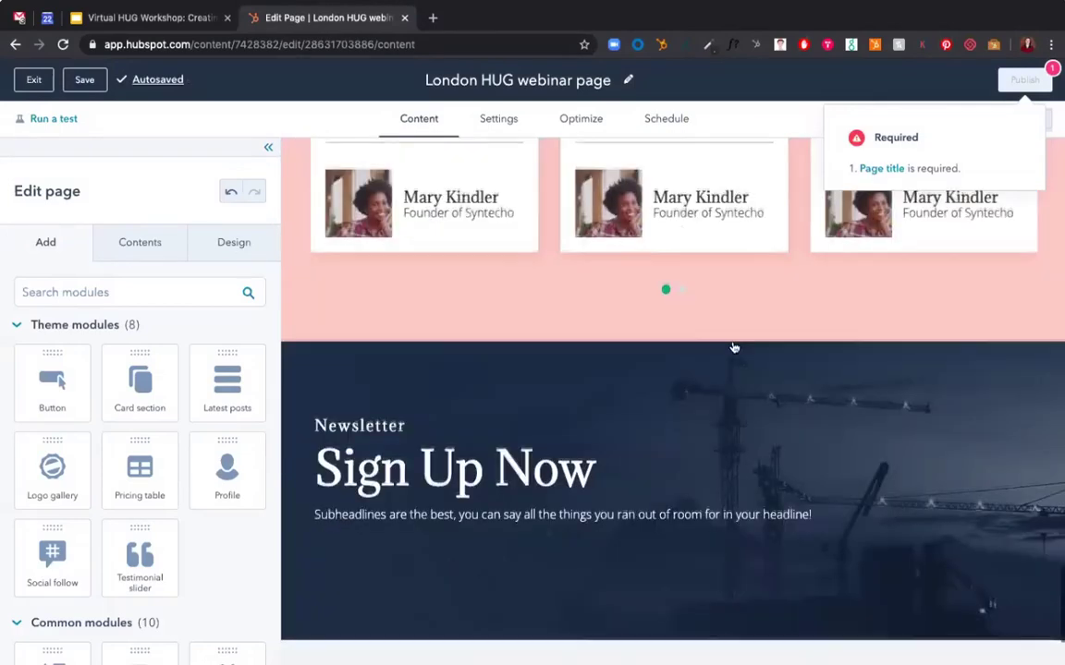
{"action": "scroll", "coordinate": [734, 347], "scroll_direction": "down", "scroll_amount": 2}
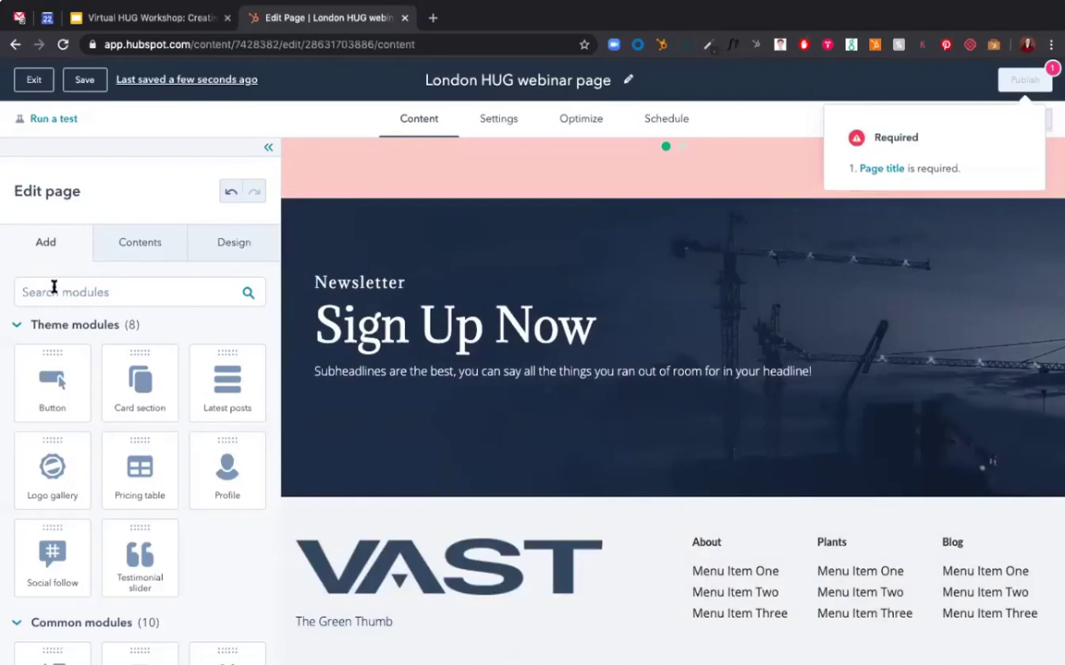
{"action": "scroll", "coordinate": [54, 287], "scroll_direction": "down", "scroll_amount": 5}
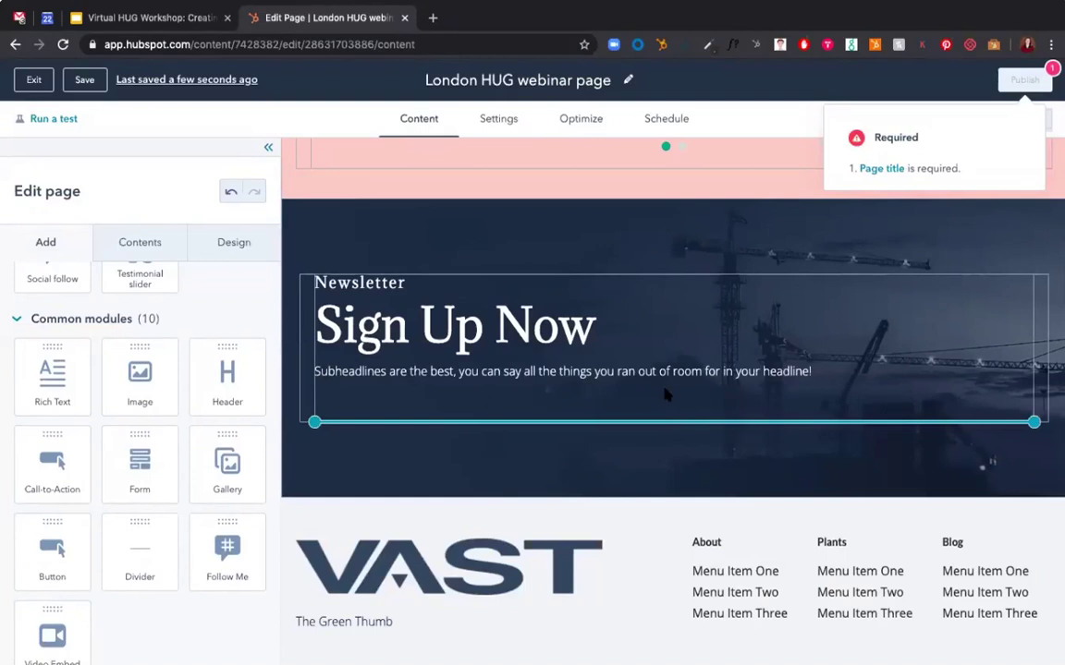
Add a Form module with name, company and email fields below the Sign Up Now text.
{"action": "left_click_drag", "start_coordinate": [657, 410], "coordinate": [657, 409]}
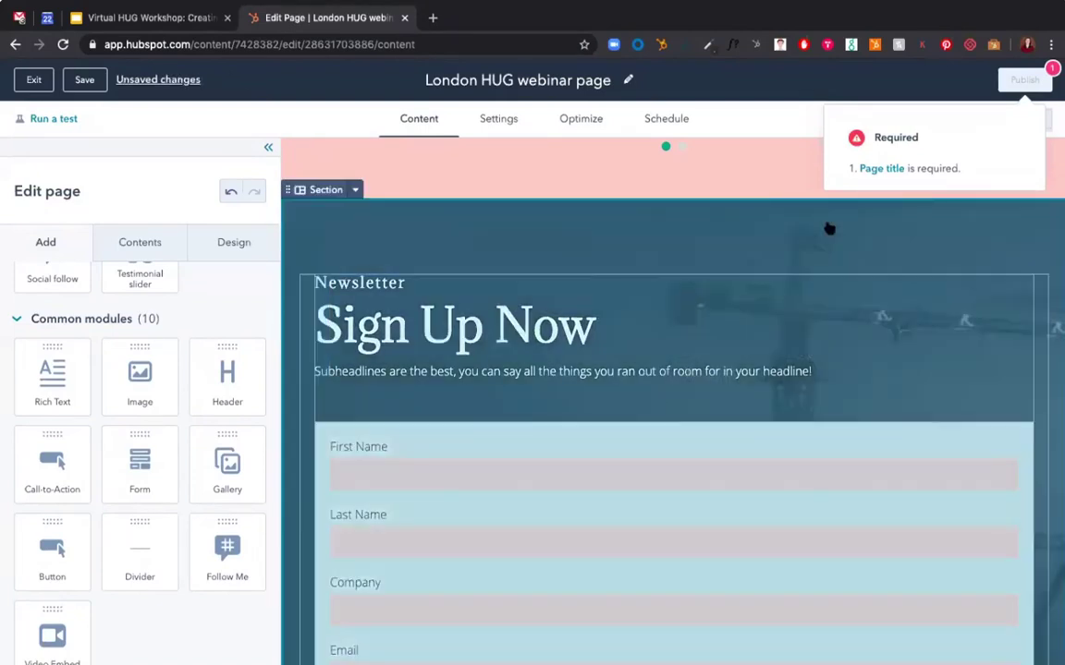
{"action": "scroll", "coordinate": [1022, 523], "scroll_direction": "down", "scroll_amount": 2}
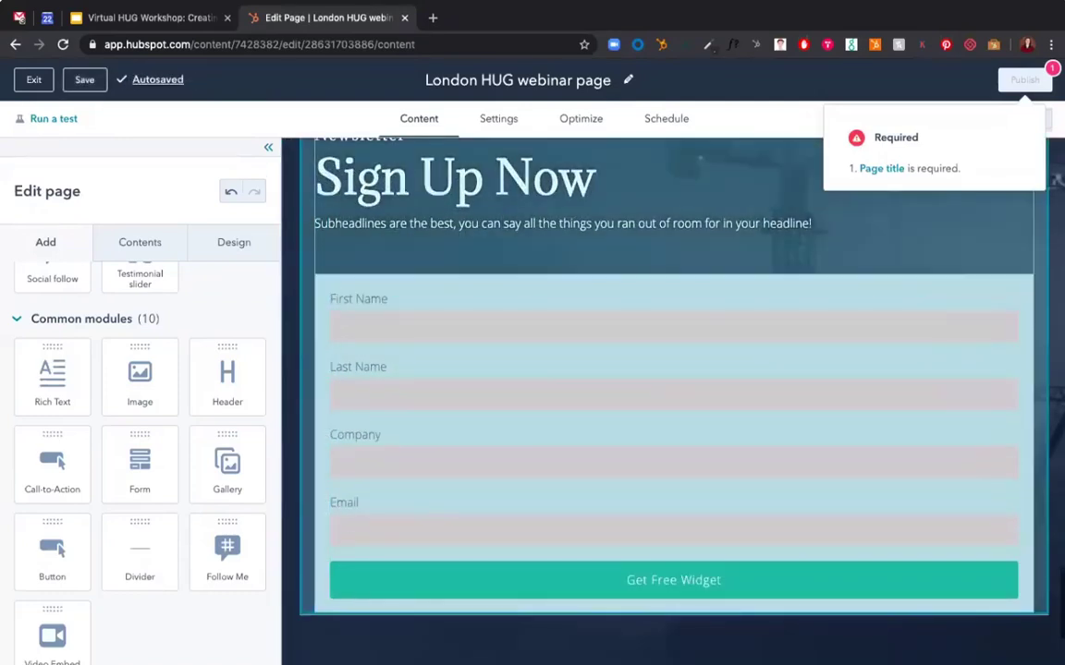
{"action": "scroll", "coordinate": [965, 556], "scroll_direction": "down", "scroll_amount": 3}
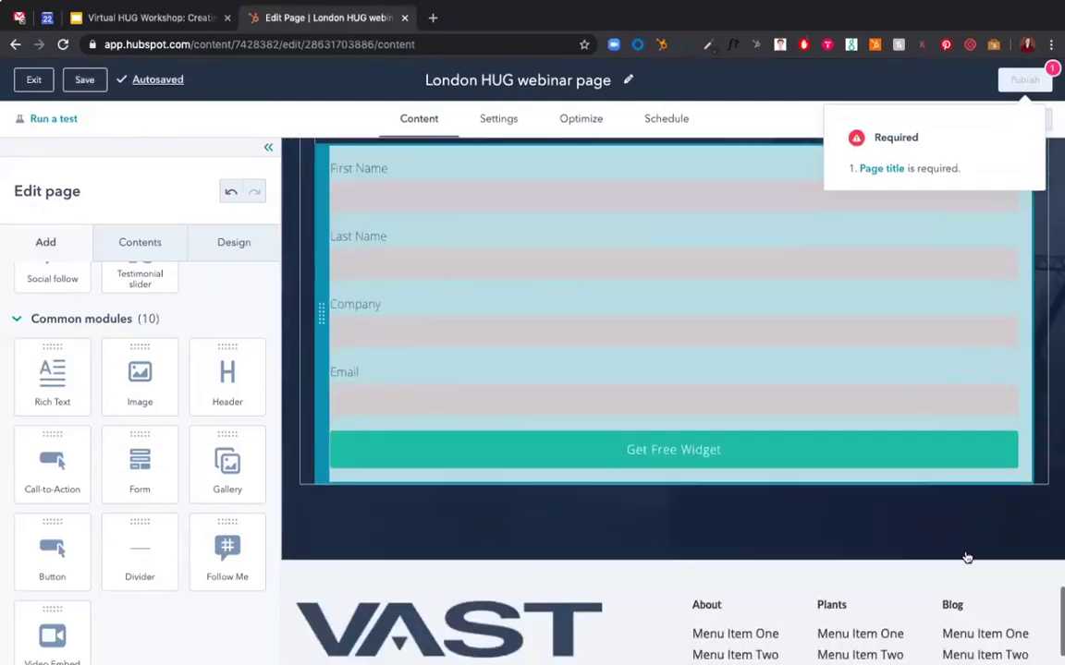
{"action": "scroll", "coordinate": [965, 554], "scroll_direction": "up", "scroll_amount": 3}
{"action": "scroll", "coordinate": [963, 556], "scroll_direction": "up", "scroll_amount": 2}
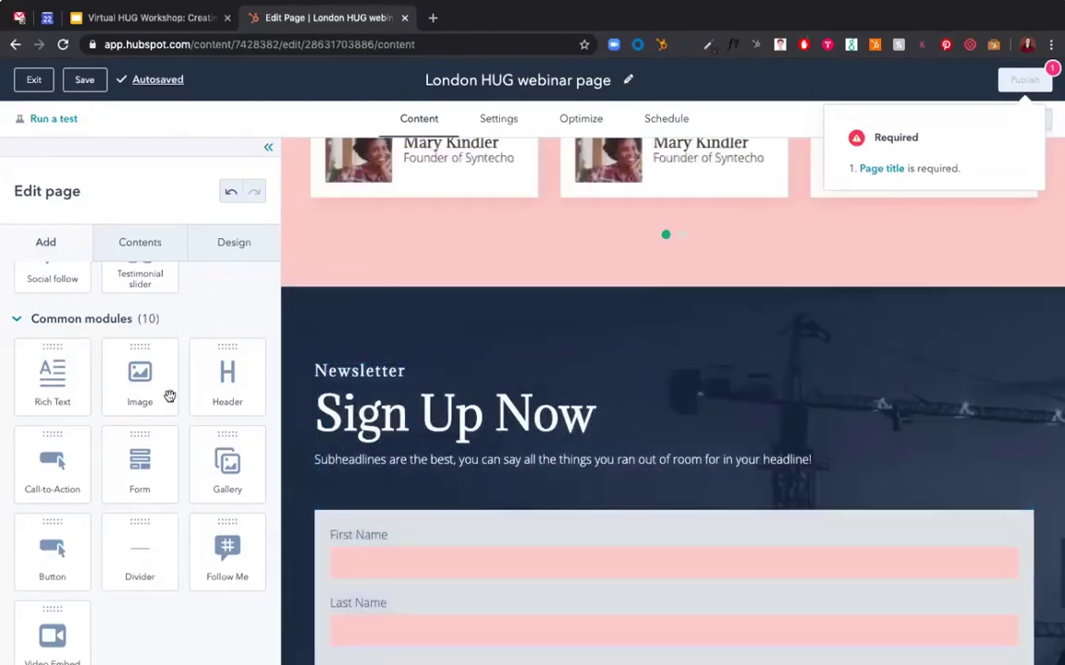
{"action": "scroll", "coordinate": [169, 400], "scroll_direction": "up", "scroll_amount": 3}
{"action": "scroll", "coordinate": [496, 403], "scroll_direction": "up", "scroll_amount": 5}
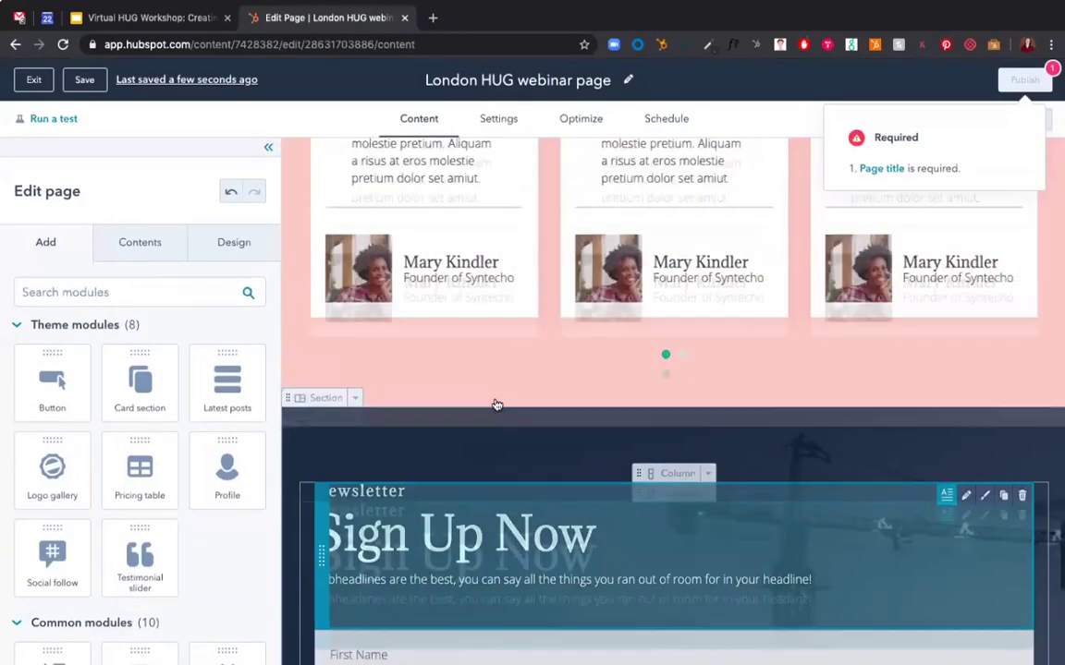
{"action": "scroll", "coordinate": [610, 399], "scroll_direction": "up", "scroll_amount": 7}
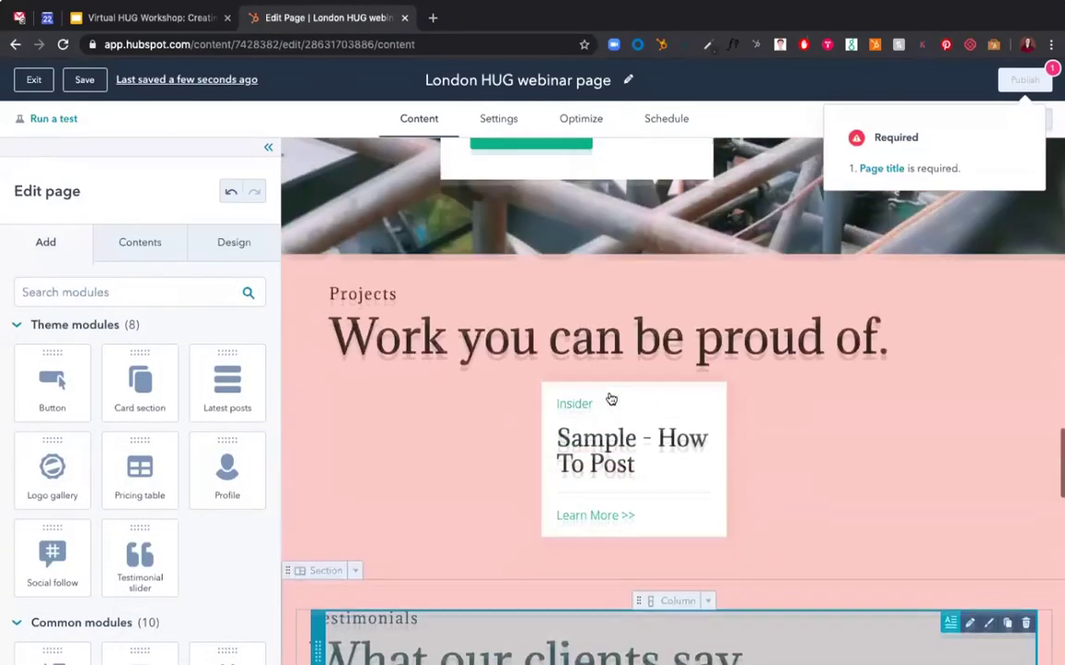
{"action": "scroll", "coordinate": [611, 399], "scroll_direction": "up", "scroll_amount": 8}
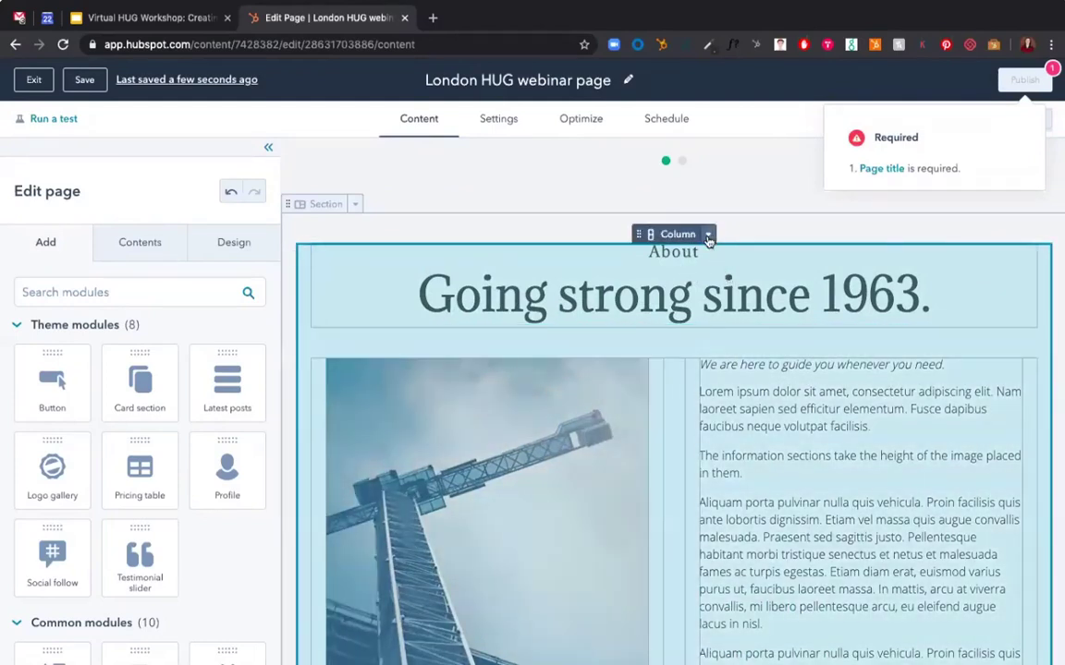
{"action": "left_click", "coordinate": [708, 235]}
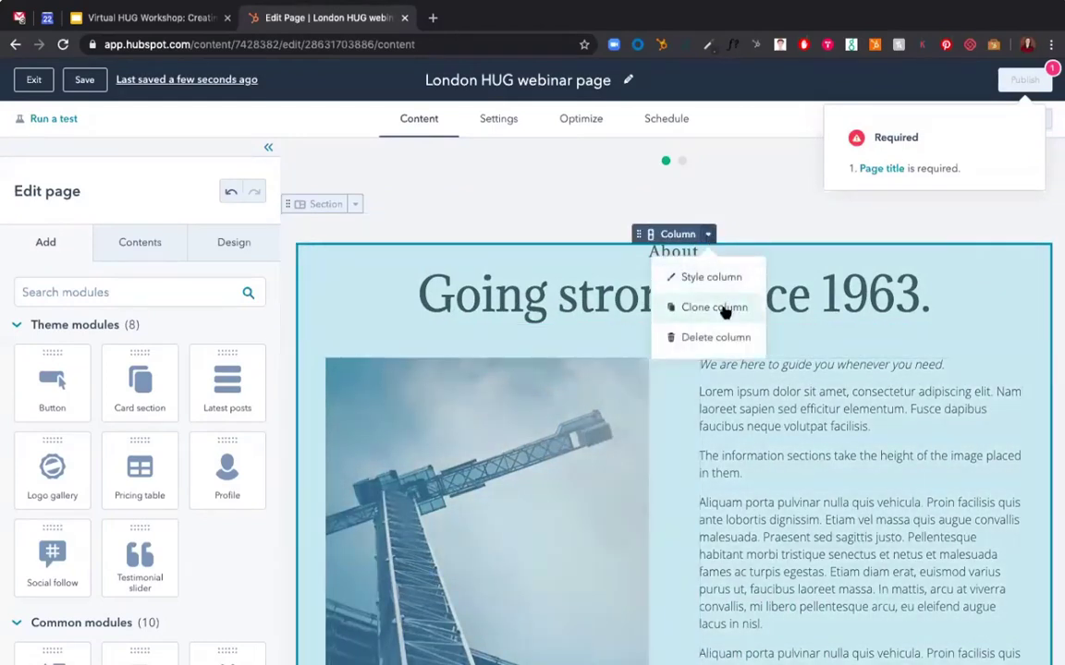
{"action": "scroll", "coordinate": [756, 333], "scroll_direction": "down", "scroll_amount": 3}
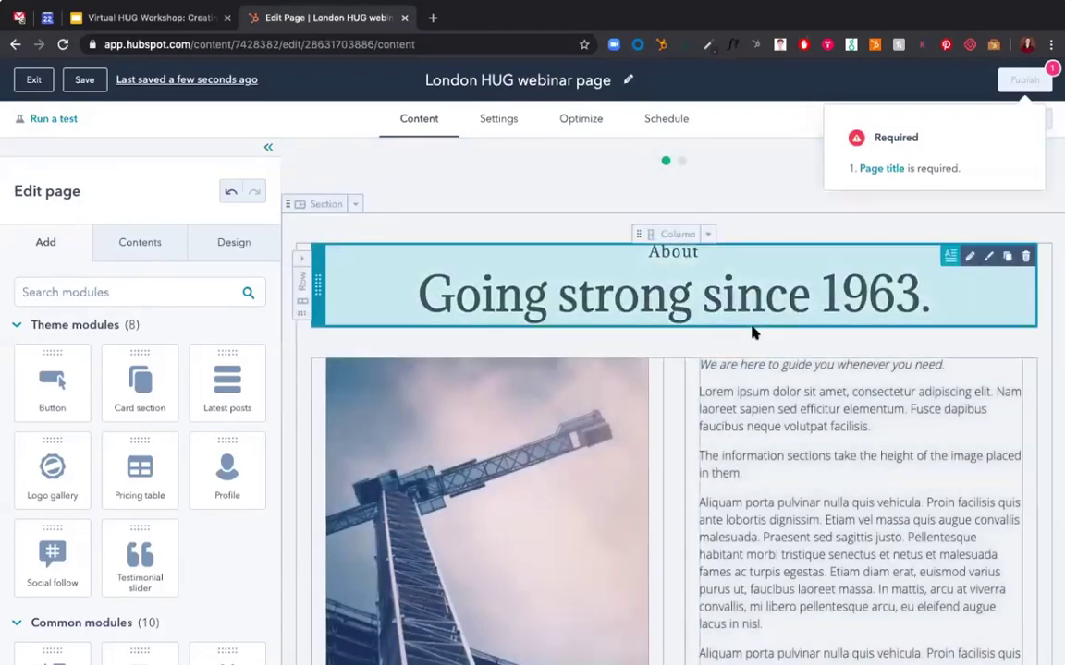
{"action": "scroll", "coordinate": [754, 333], "scroll_direction": "up", "scroll_amount": 5}
{"action": "scroll", "coordinate": [753, 333], "scroll_direction": "up", "scroll_amount": 6}
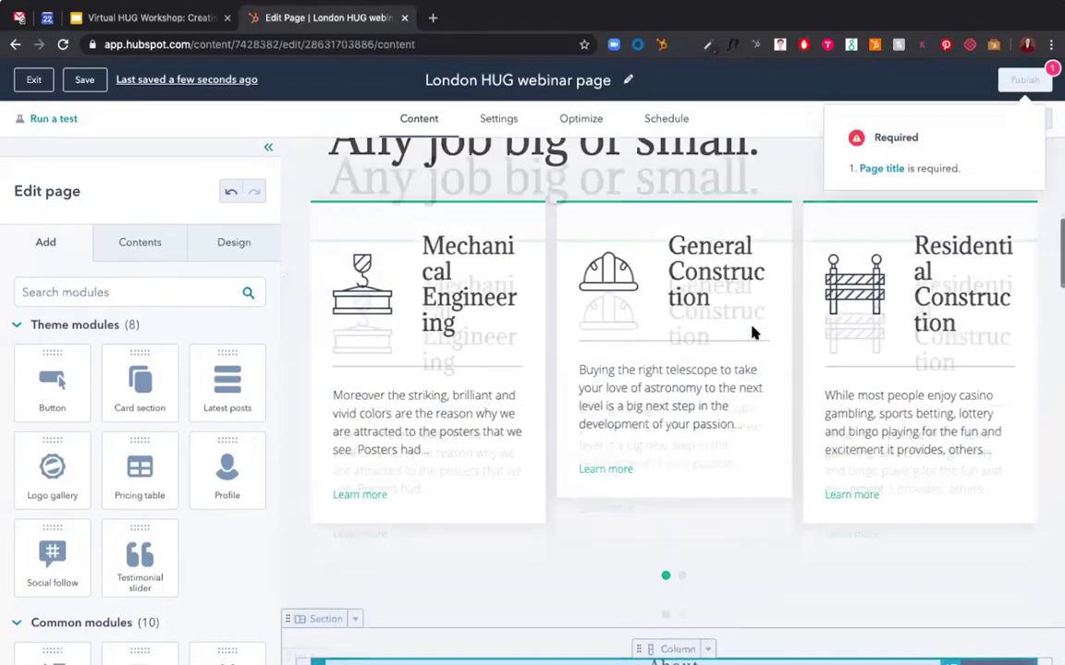
{"action": "scroll", "coordinate": [753, 333], "scroll_direction": "up", "scroll_amount": 2}
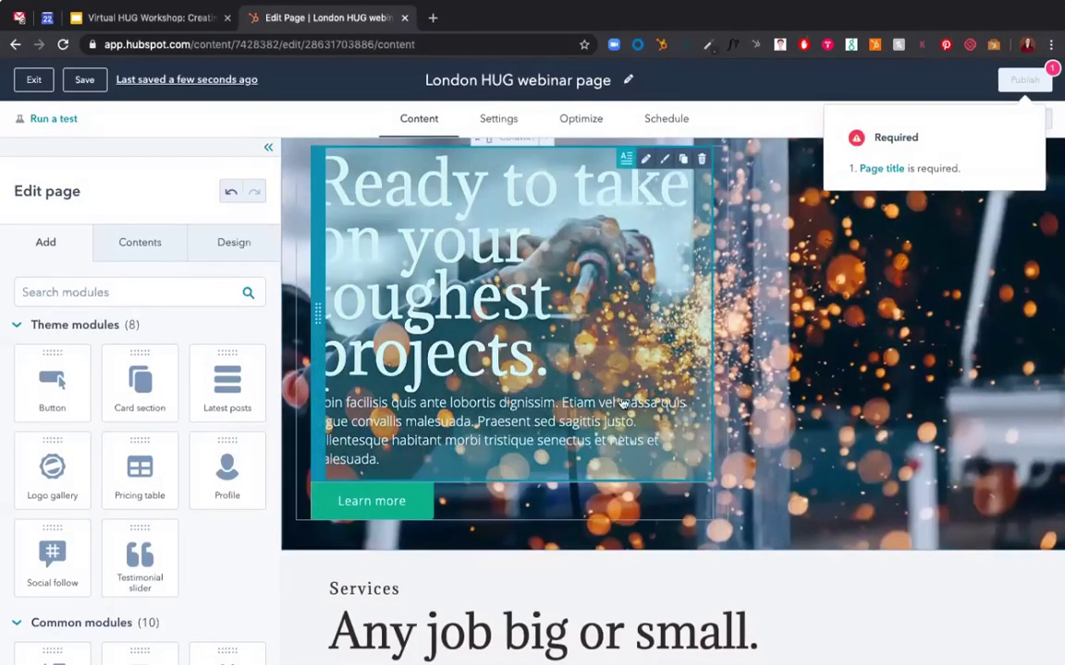
{"action": "scroll", "coordinate": [624, 404], "scroll_direction": "up", "scroll_amount": 3}
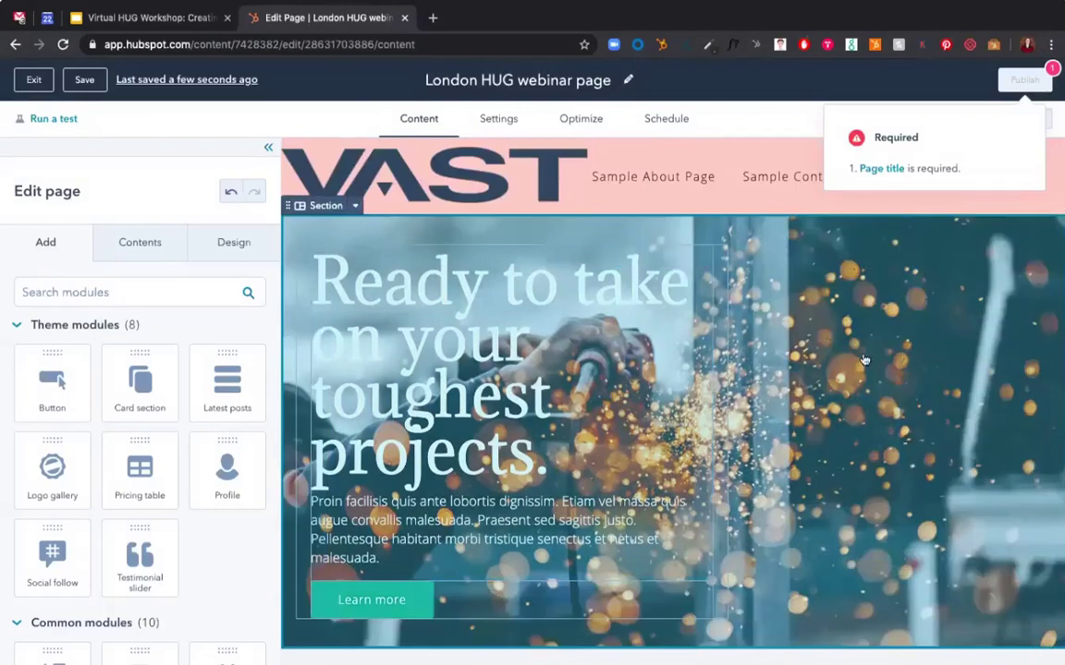
{"action": "scroll", "coordinate": [864, 359], "scroll_direction": "down", "scroll_amount": 6}
{"action": "scroll", "coordinate": [865, 359], "scroll_direction": "down", "scroll_amount": 3}
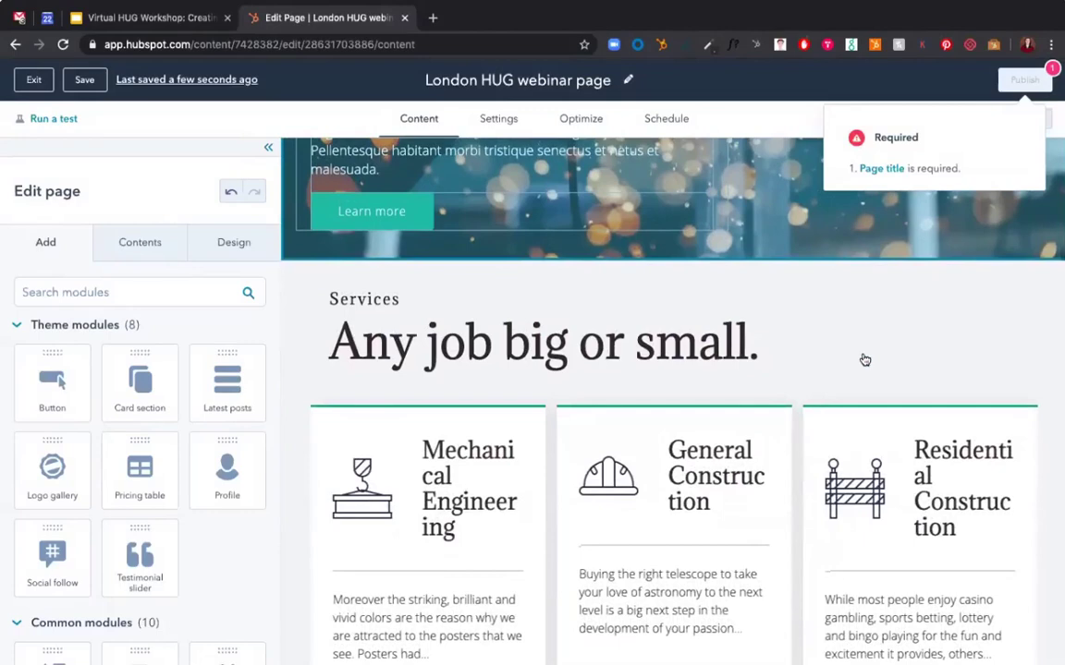
{"action": "scroll", "coordinate": [864, 360], "scroll_direction": "up", "scroll_amount": 4}
{"action": "scroll", "coordinate": [864, 359], "scroll_direction": "up", "scroll_amount": 4}
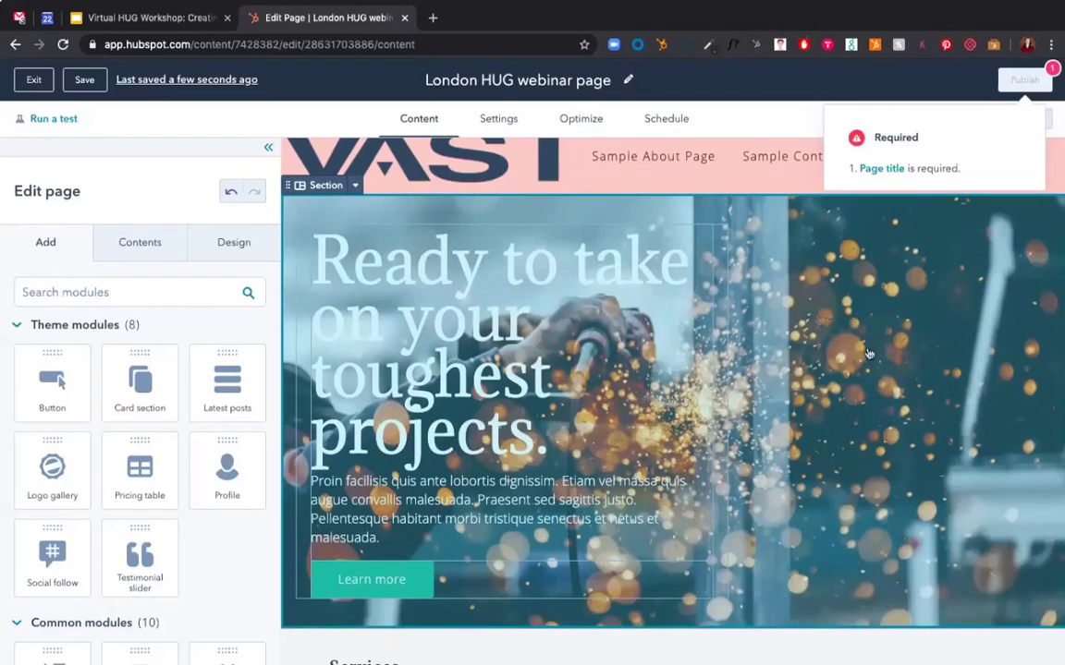
{"action": "scroll", "coordinate": [818, 363], "scroll_direction": "down", "scroll_amount": 1}
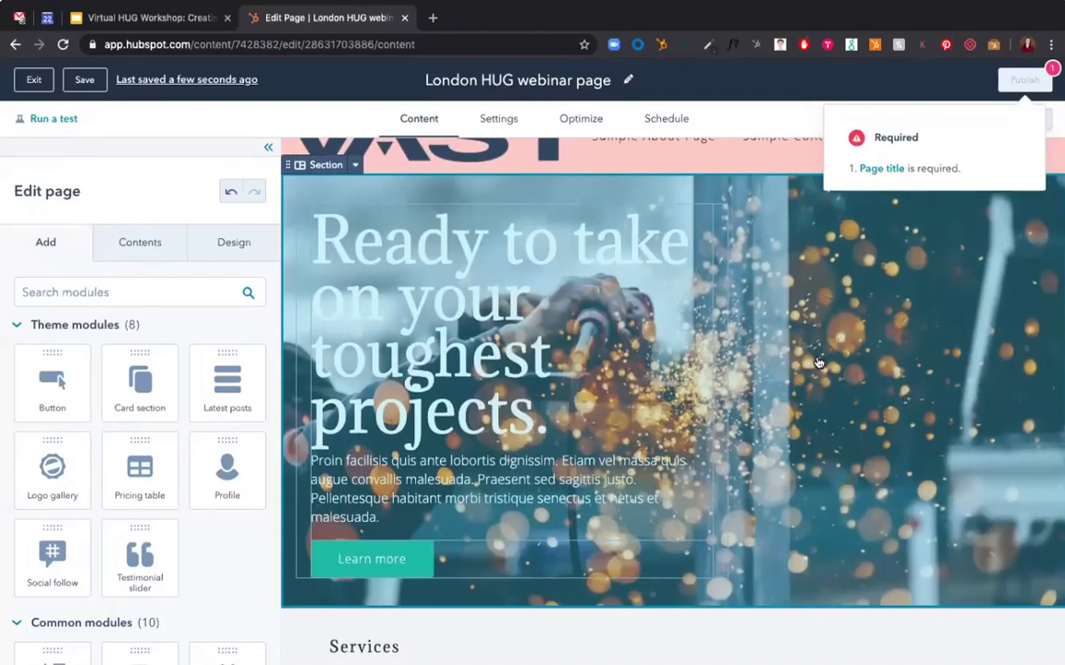
Change the hero headline to 'Welcome to The Green Thumb.'.
{"action": "left_click", "coordinate": [506, 310]}
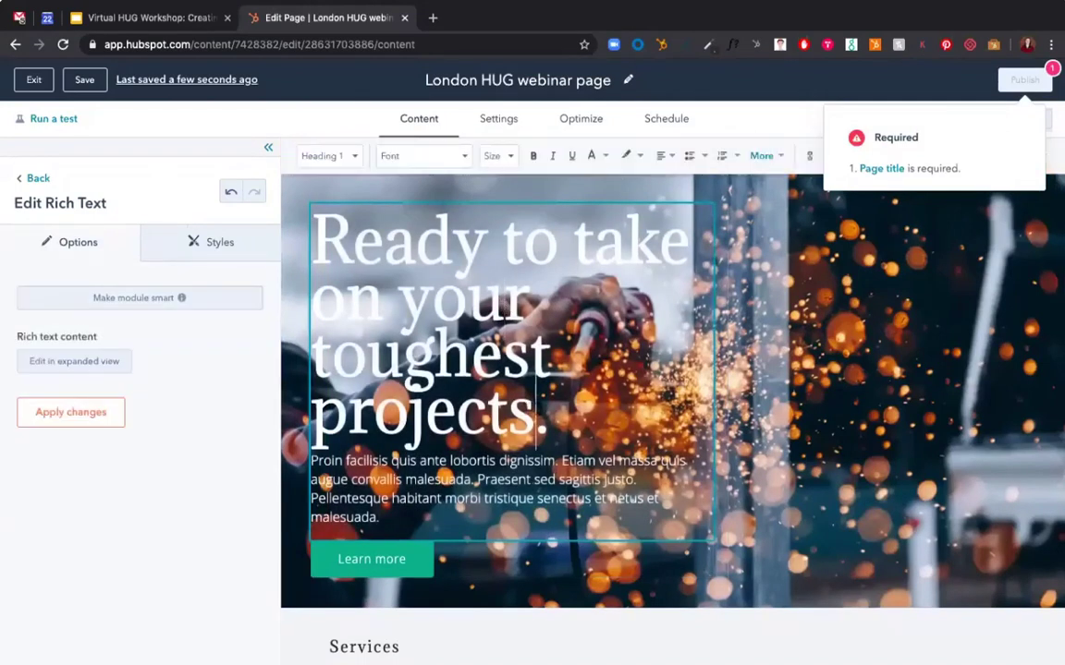
{"action": "left_click_drag", "start_coordinate": [544, 421], "coordinate": [324, 272]}
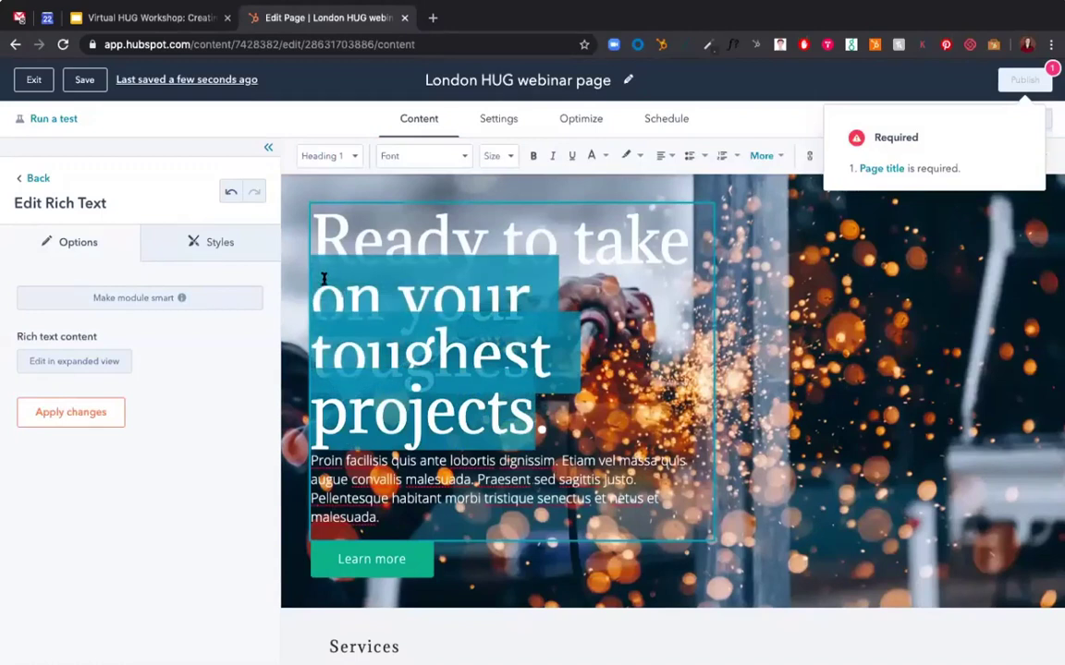
{"action": "key", "text": "BackSpace"}
{"action": "key", "text": "BackSpace"}
{"action": "key", "text": "BackSpace"}
{"action": "key", "text": "BackSpace"}
{"action": "key", "text": "BackSpace"}
{"action": "key", "text": "BackSpace"}
{"action": "key", "text": "BackSpace"}
{"action": "key", "text": "BackSpace"}
{"action": "key", "text": "BackSpace"}
{"action": "key", "text": "BackSpace"}
{"action": "key", "text": "BackSpace"}
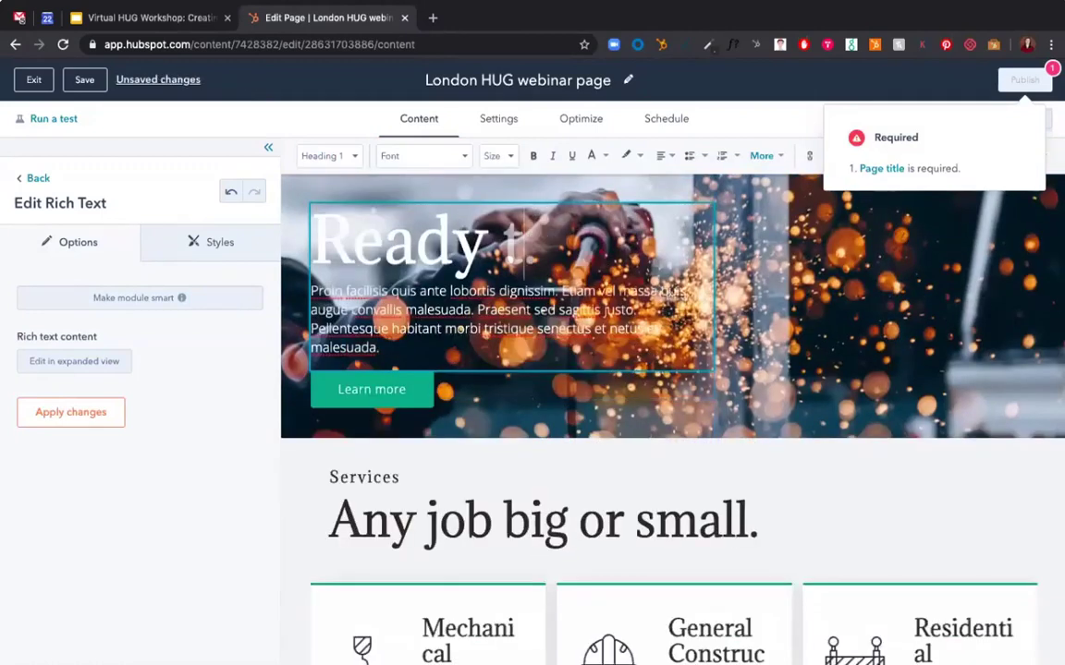
{"action": "key", "text": "BackSpace"}
{"action": "key", "text": "BackSpace"}
{"action": "key", "text": "BackSpace"}
{"action": "key", "text": "BackSpace"}
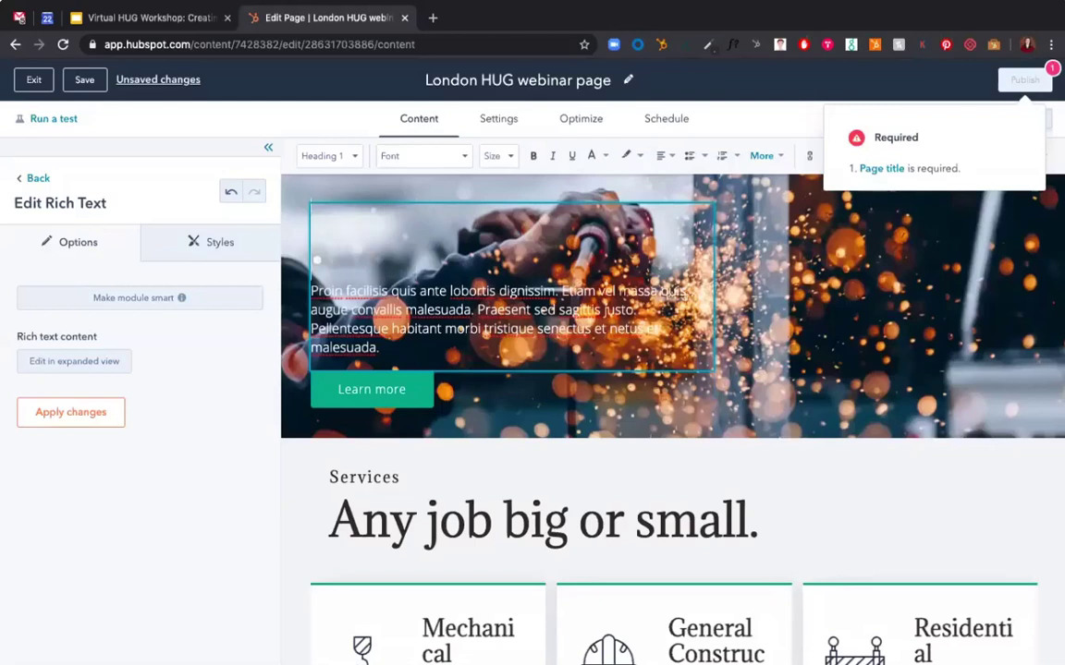
{"action": "type", "text": "Welcome to The Gre"}
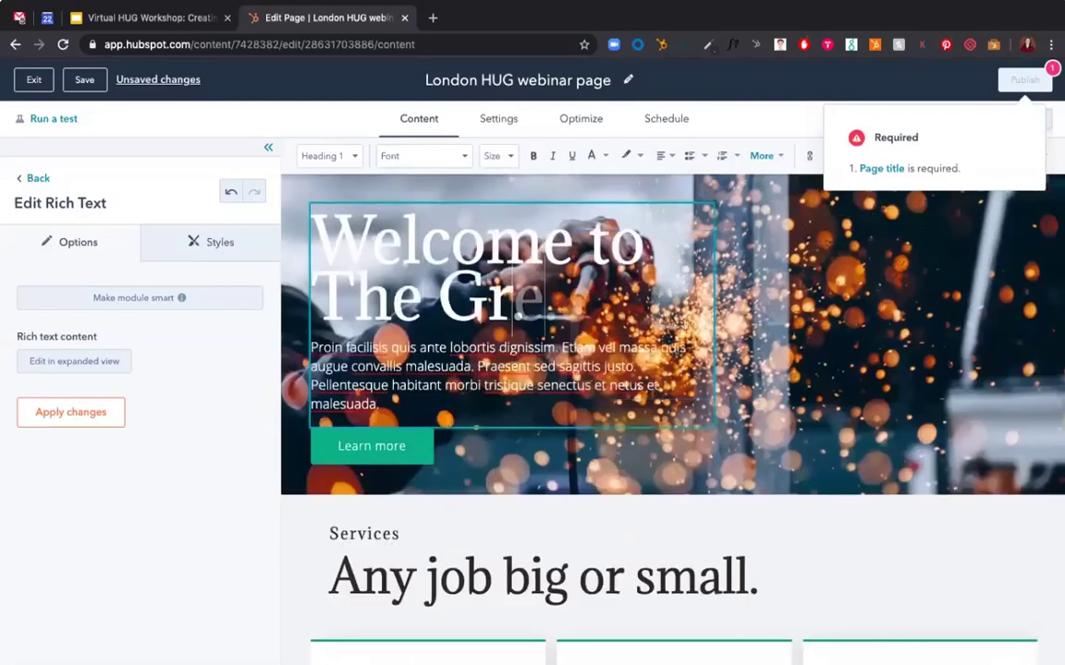
{"action": "type", "text": "en Thumb."}
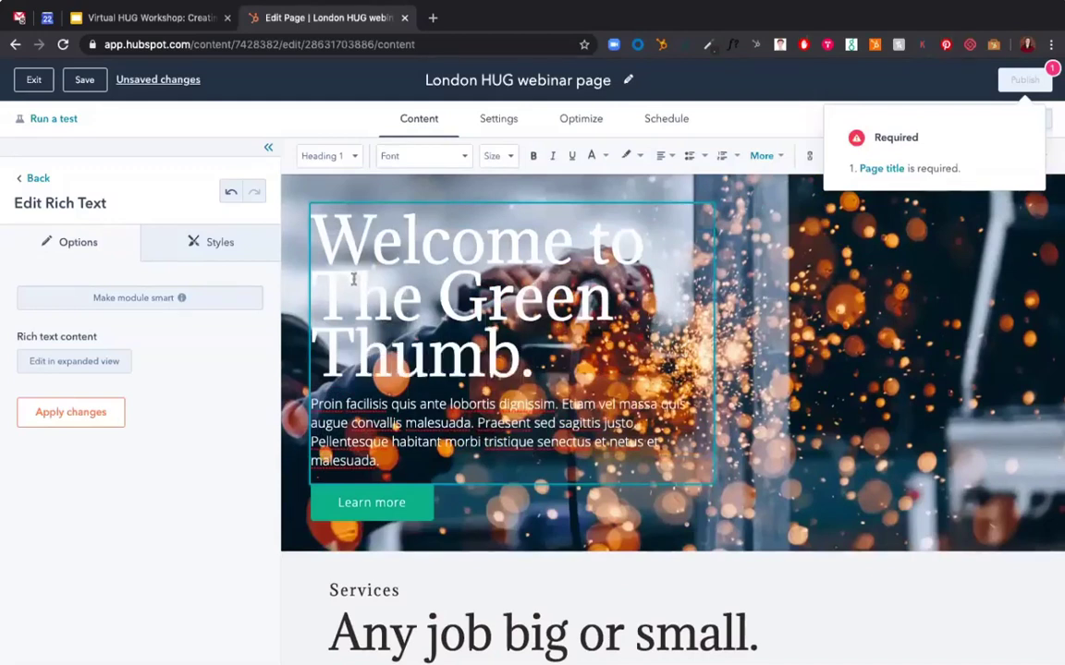
Replace the hero paragraph with 'Beautiful plants delivered right to your doorstep.'.
{"action": "left_click", "coordinate": [400, 420]}
{"action": "triple_click", "coordinate": [382, 414]}
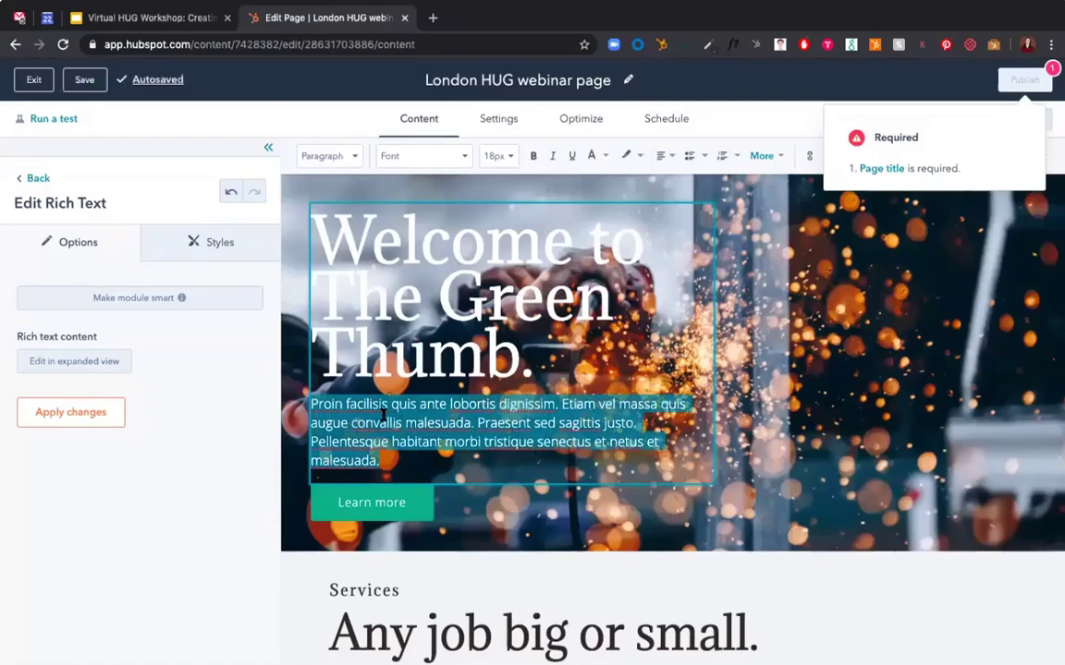
{"action": "type", "text": "Beaut"}
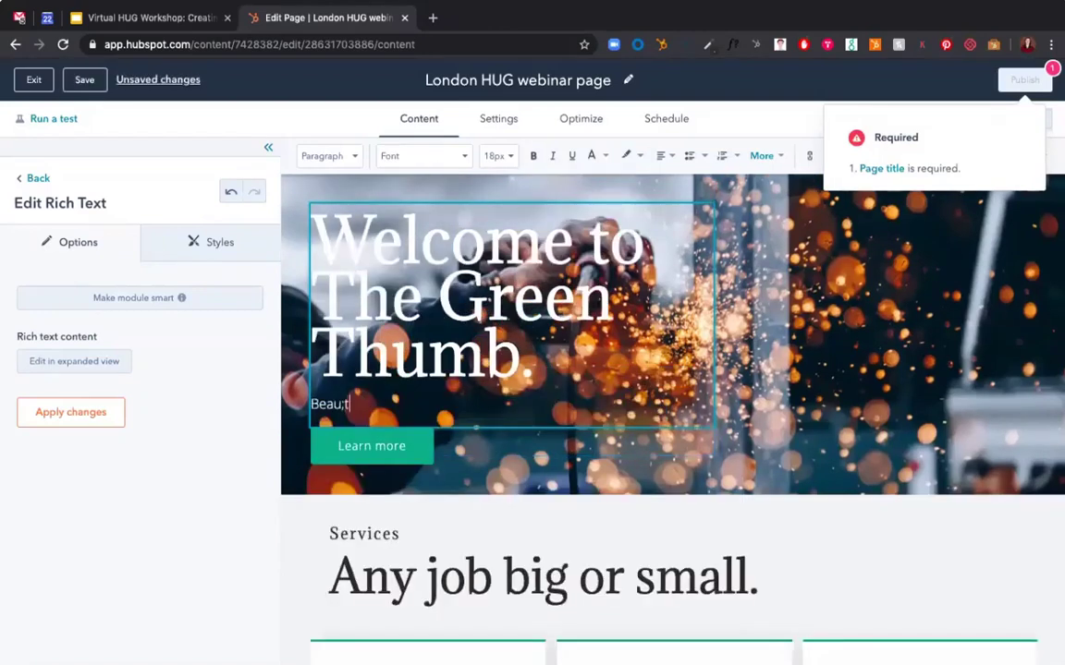
{"action": "type", "text": "iful plants delivere"}
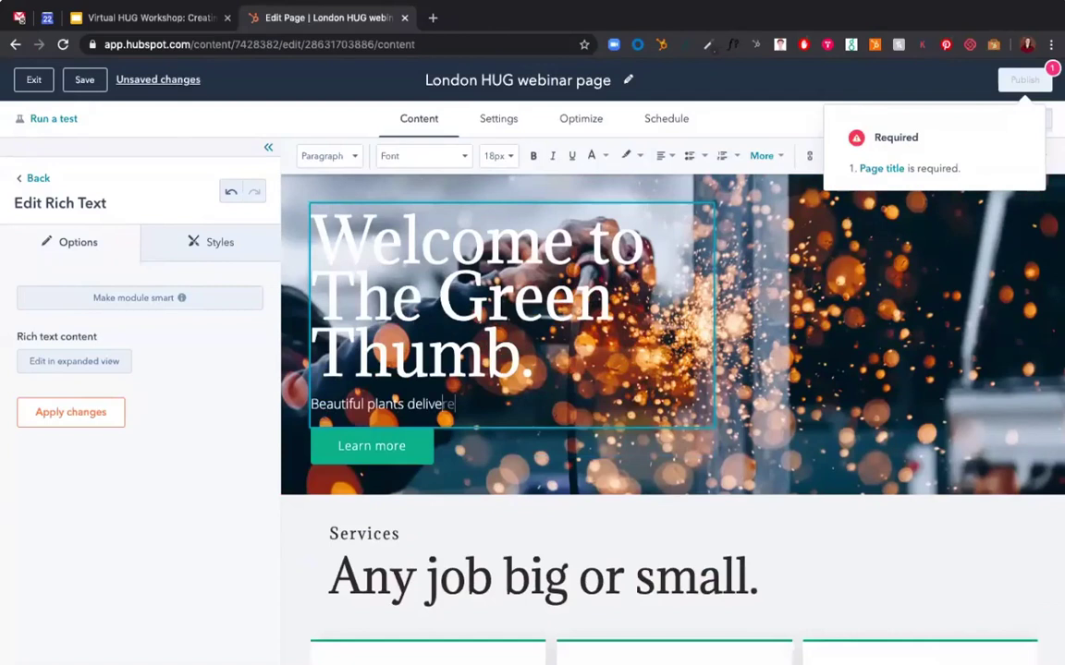
{"action": "type", "text": "d right to your doorstep."}
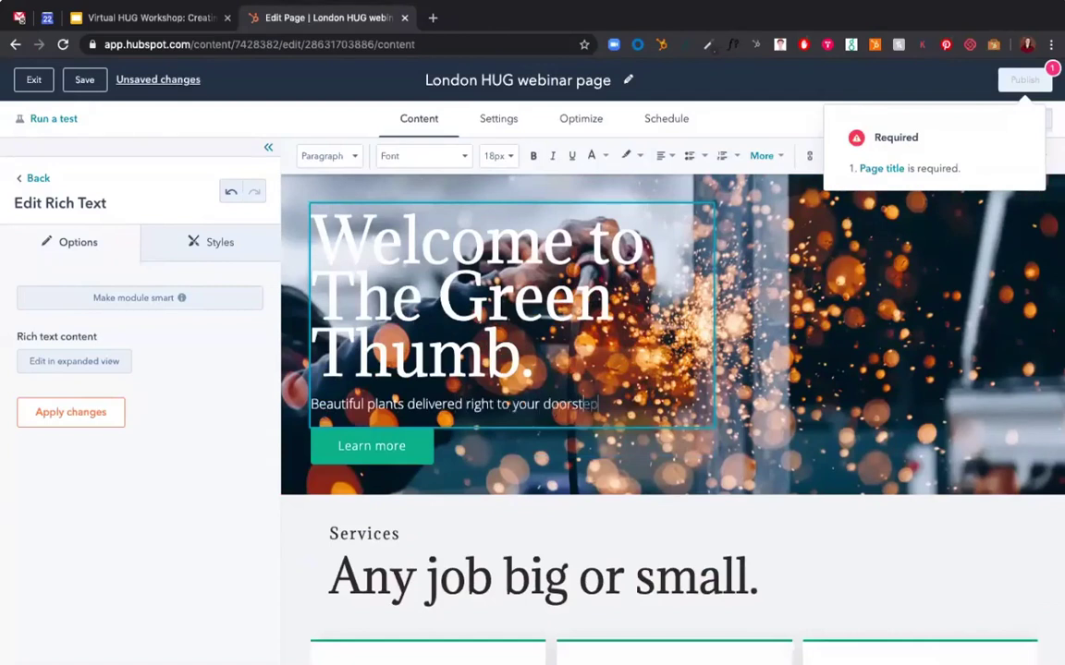
Finish the hero text and start replacing the About section's crane image.
{"action": "left_click", "coordinate": [549, 513]}
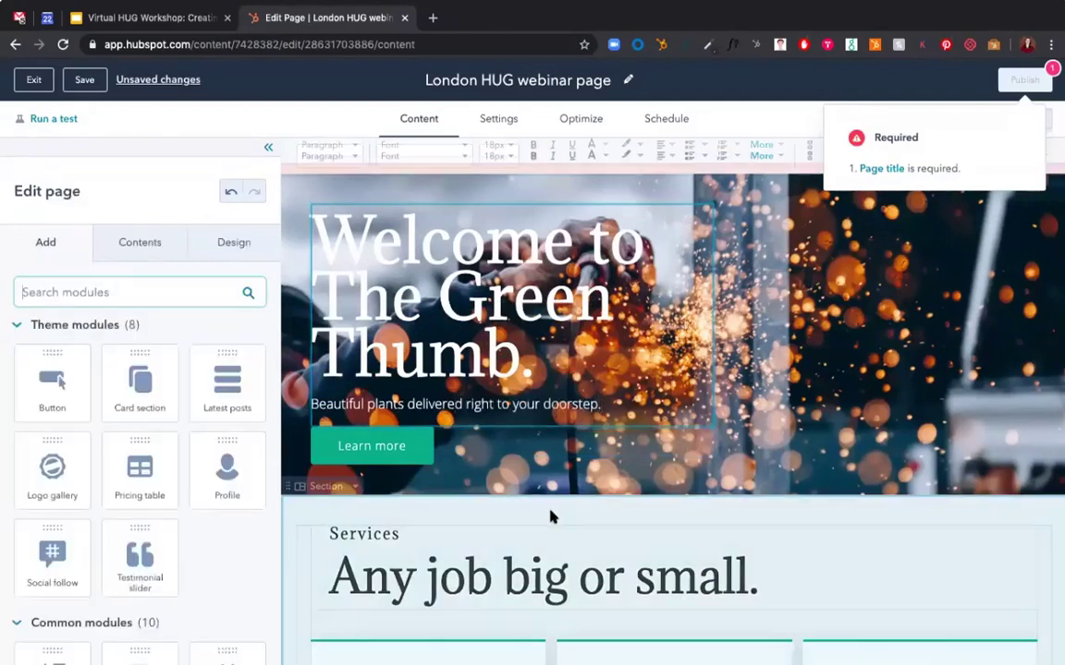
{"action": "scroll", "coordinate": [688, 366], "scroll_direction": "down", "scroll_amount": 8}
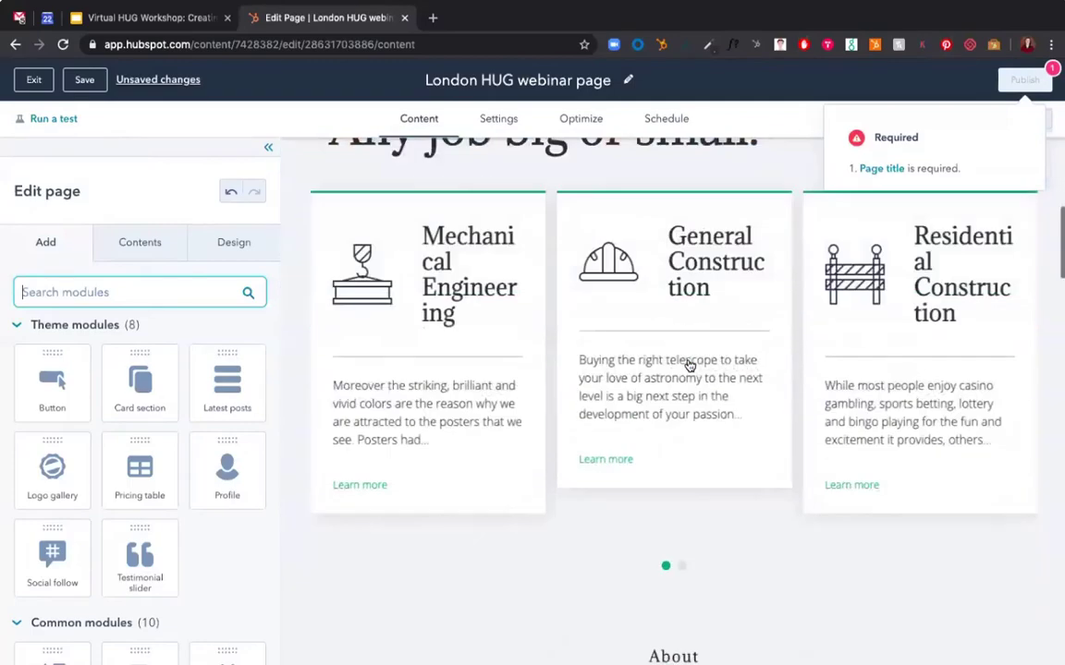
{"action": "scroll", "coordinate": [689, 366], "scroll_direction": "down", "scroll_amount": 5}
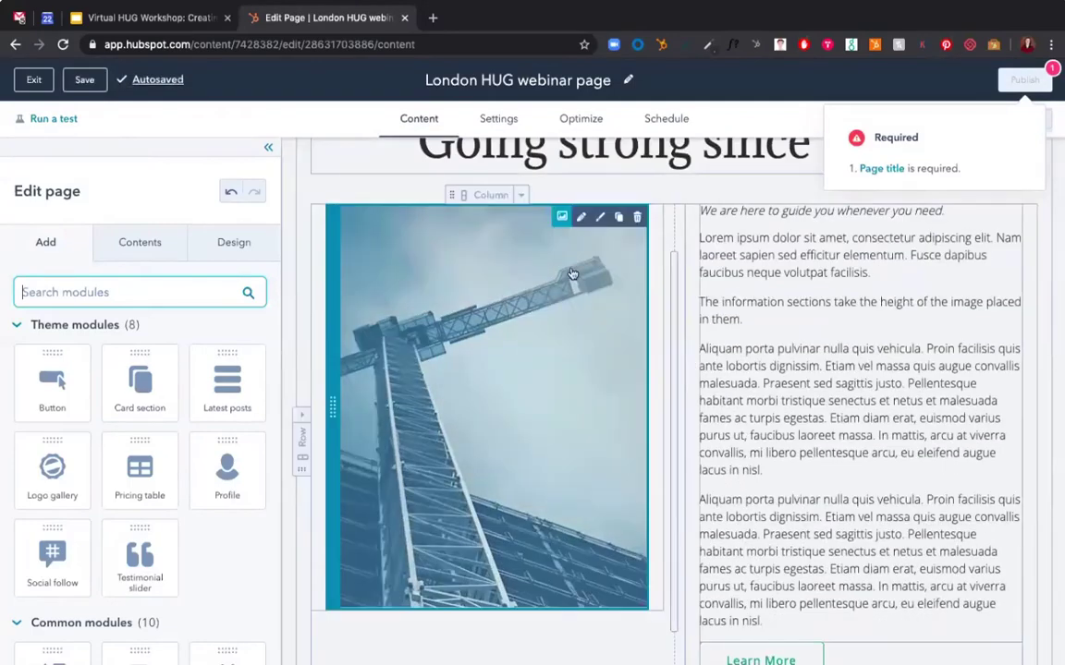
{"action": "left_click", "coordinate": [581, 218]}
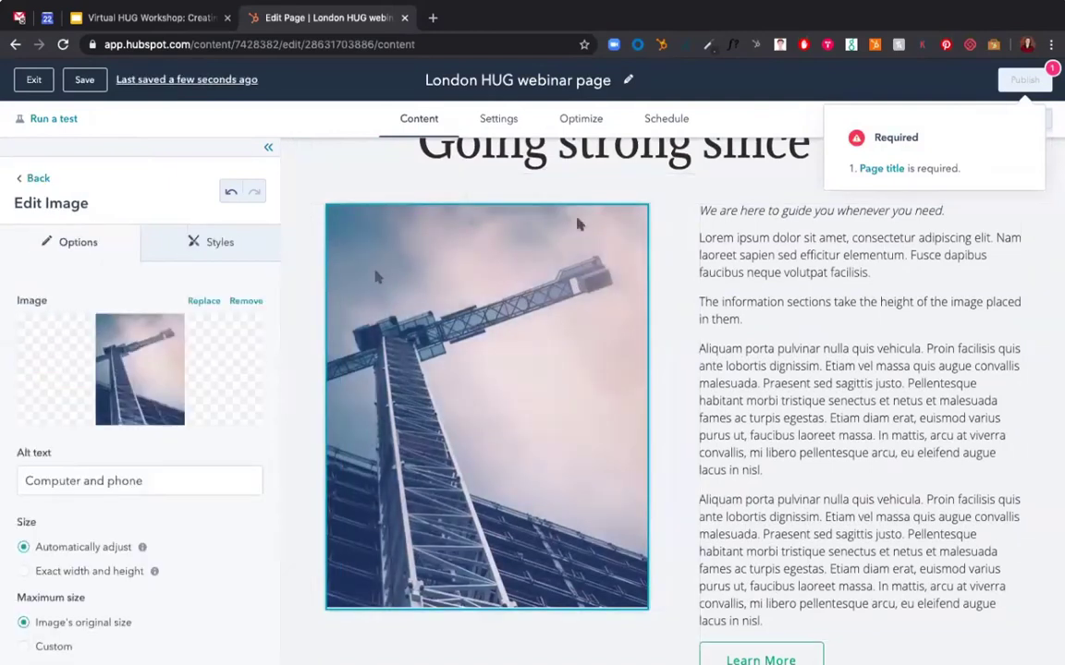
{"action": "left_click", "coordinate": [203, 303]}
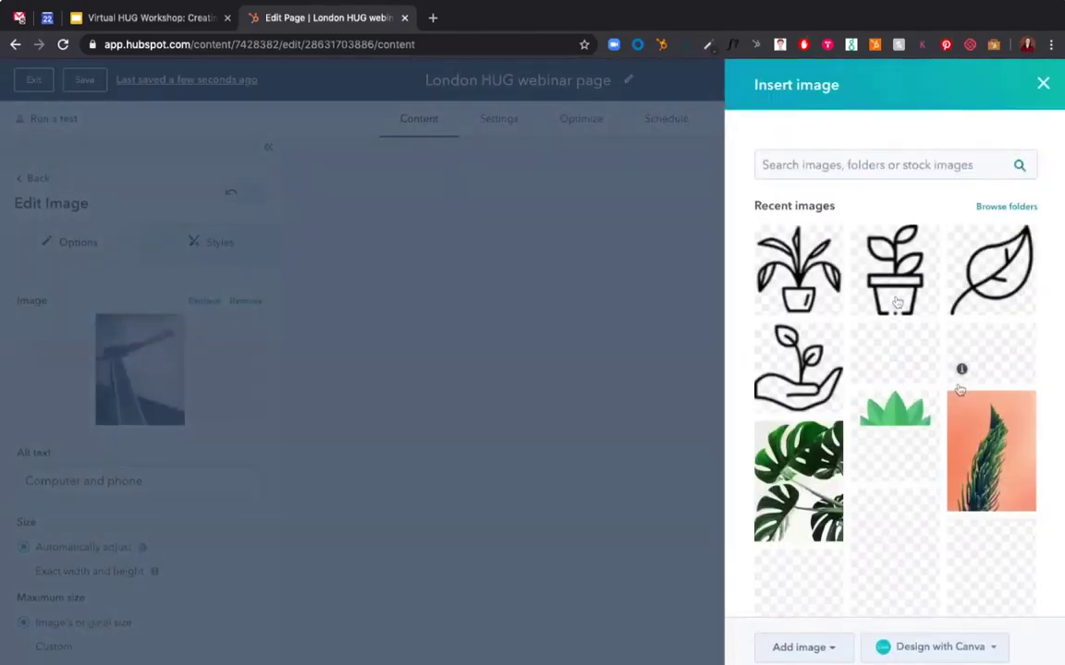
Swap in the monstera leaf picture (alt text monstera) and apply the changes.
{"action": "scroll", "coordinate": [894, 302], "scroll_direction": "down", "scroll_amount": 2}
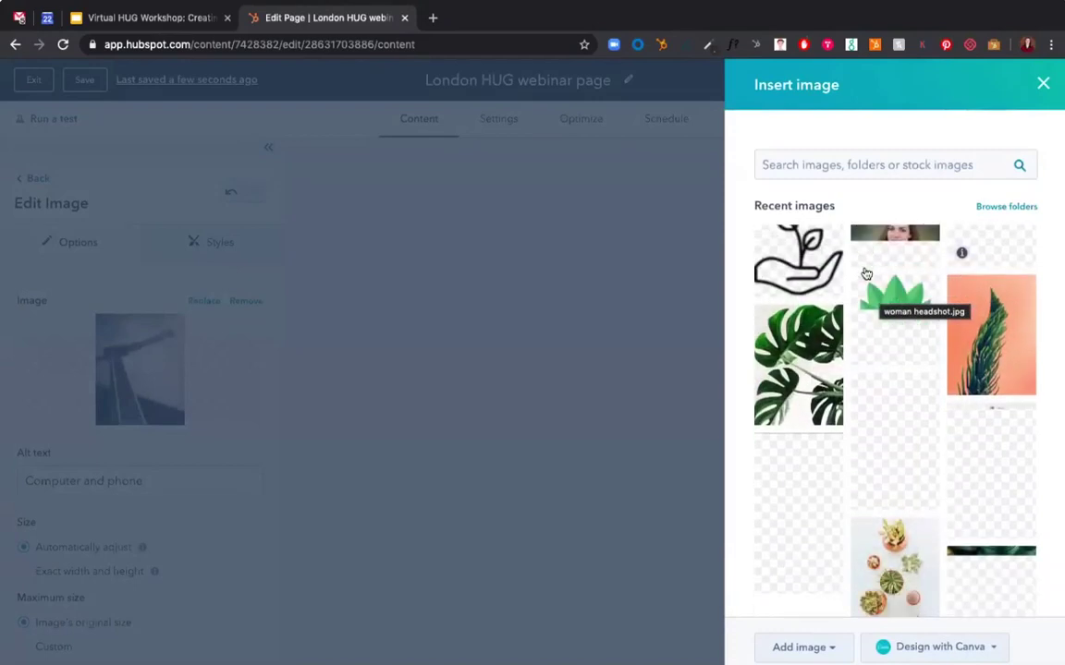
{"action": "scroll", "coordinate": [866, 273], "scroll_direction": "down", "scroll_amount": 2}
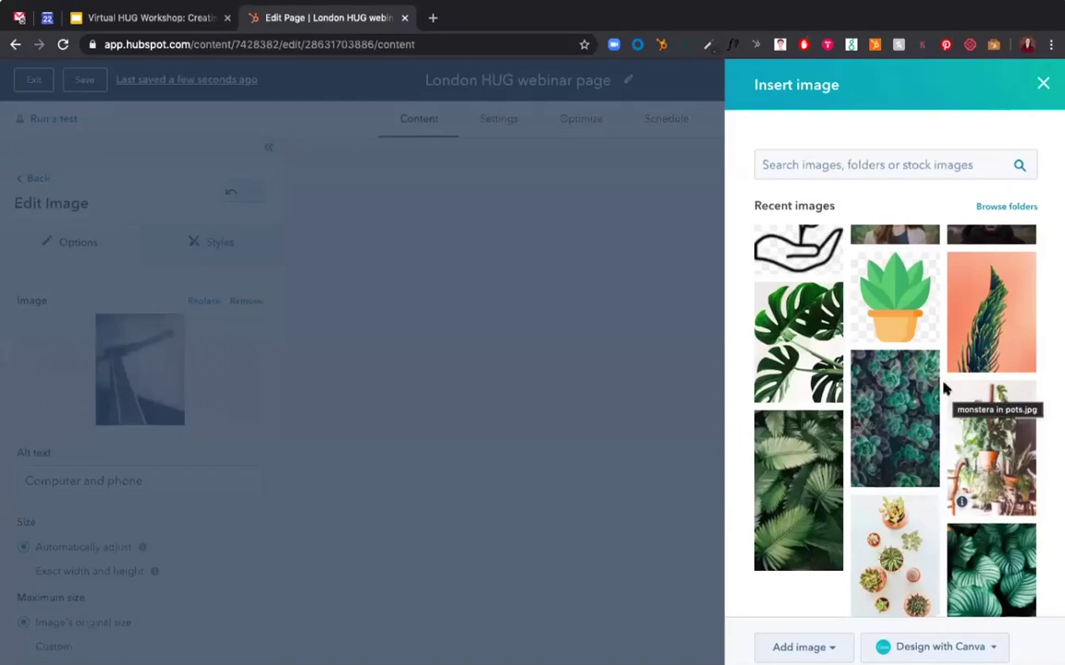
{"action": "left_click", "coordinate": [797, 339]}
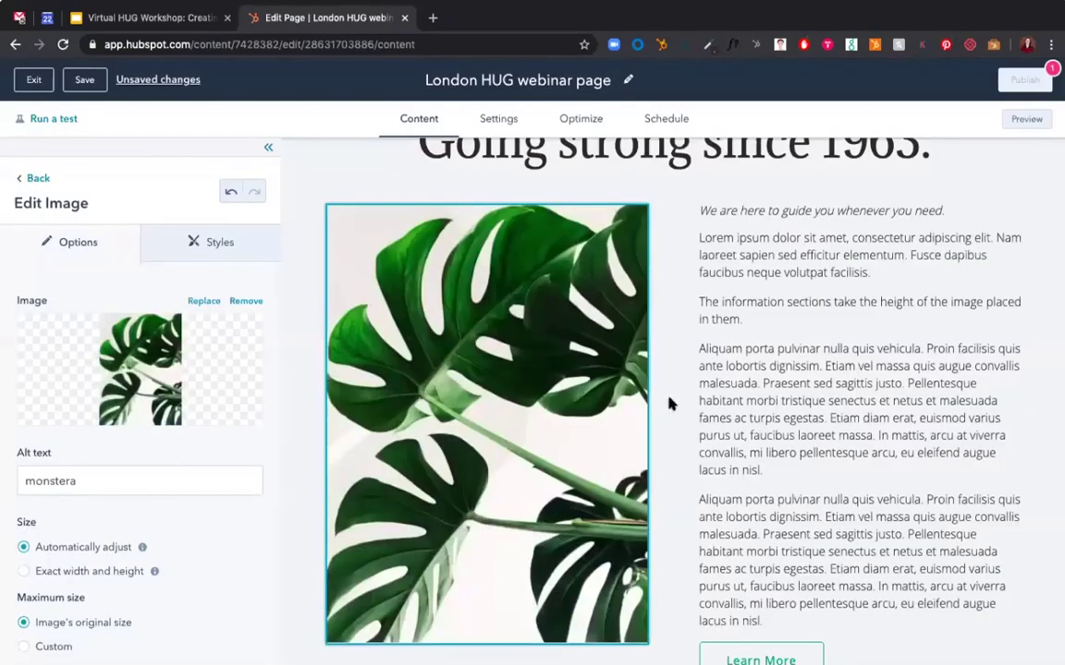
{"action": "scroll", "coordinate": [240, 493], "scroll_direction": "down", "scroll_amount": 2}
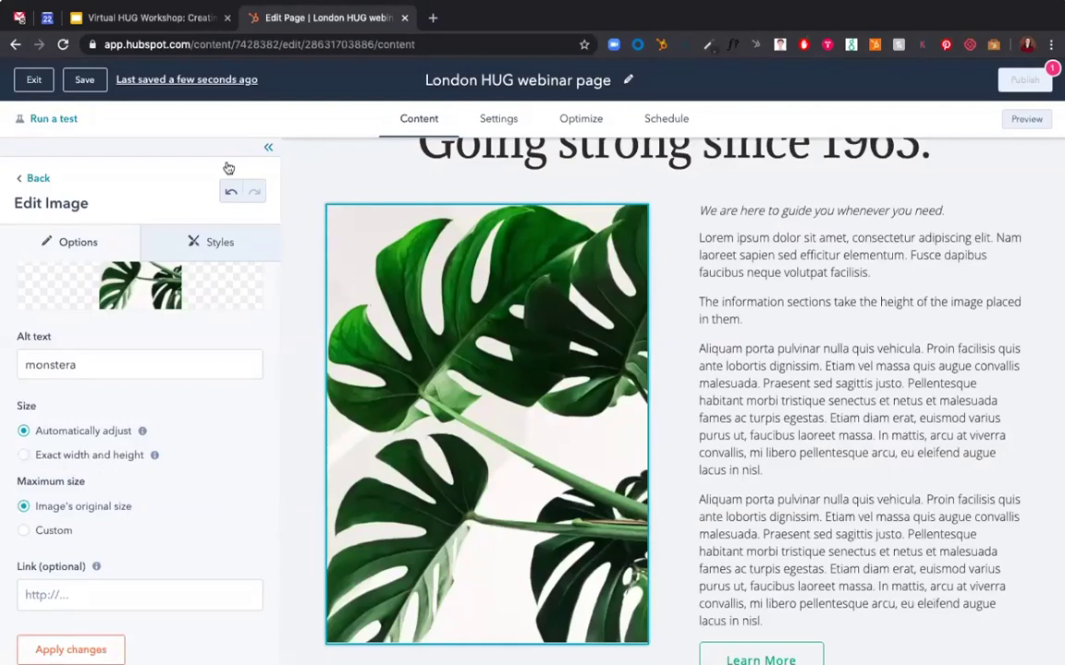
{"action": "left_click", "coordinate": [89, 652]}
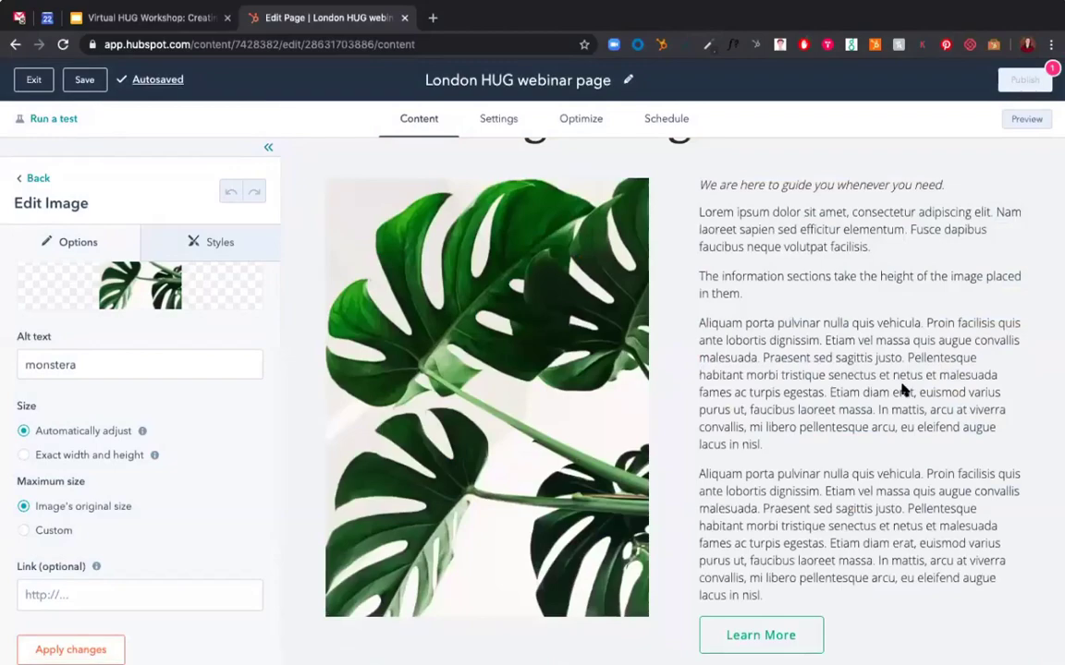
{"action": "scroll", "coordinate": [904, 390], "scroll_direction": "up", "scroll_amount": 15}
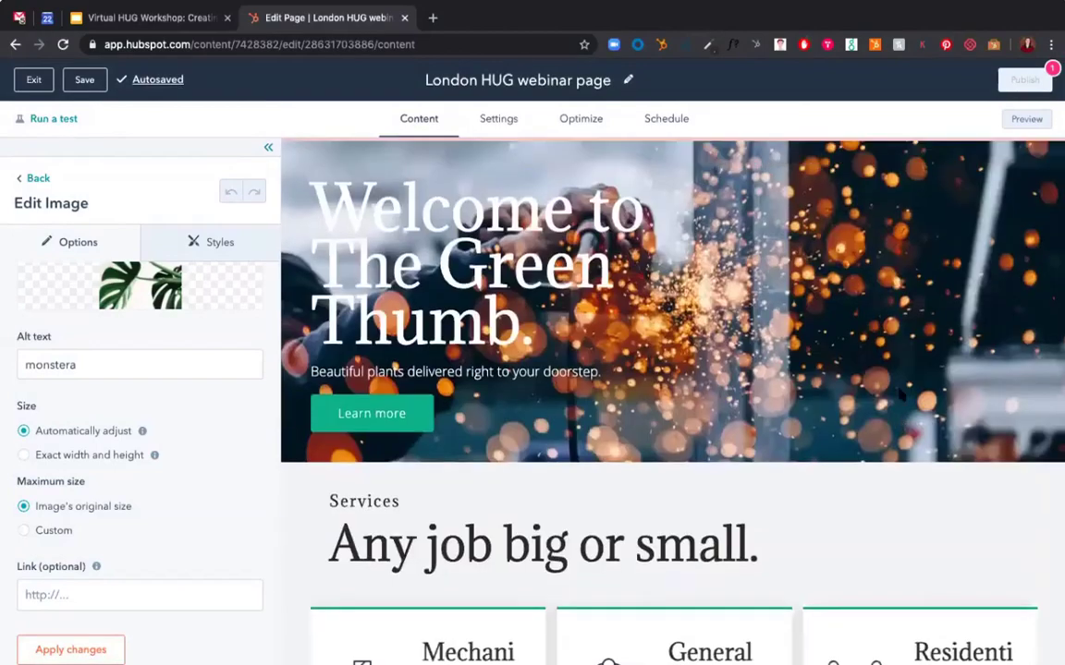
{"action": "scroll", "coordinate": [899, 394], "scroll_direction": "down", "scroll_amount": 15}
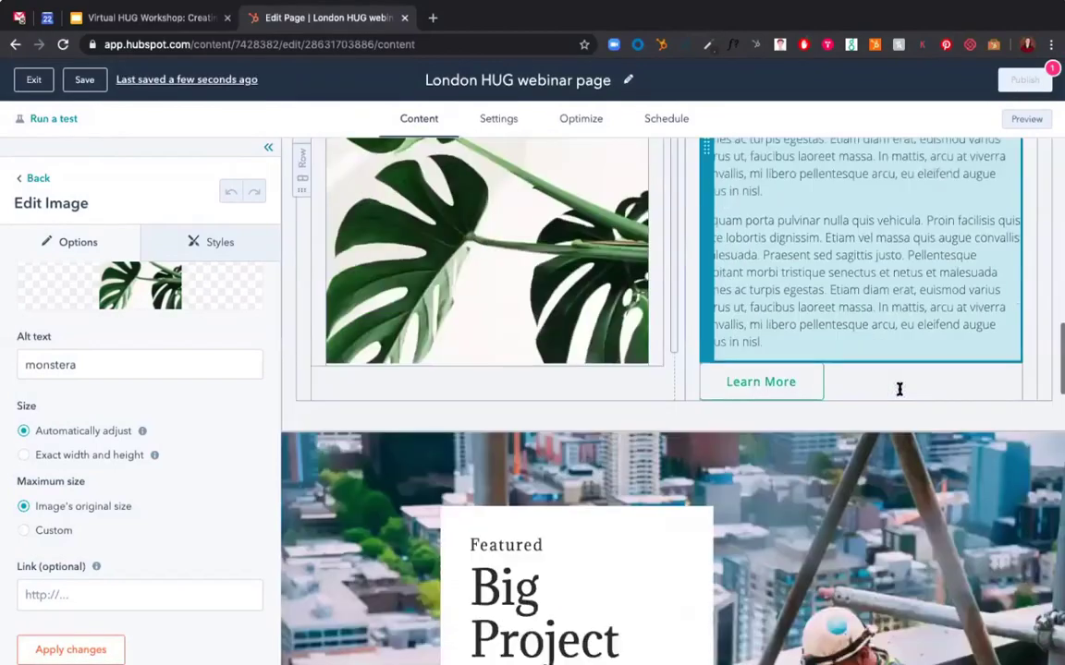
{"action": "scroll", "coordinate": [899, 389], "scroll_direction": "down", "scroll_amount": 2}
{"action": "scroll", "coordinate": [899, 389], "scroll_direction": "up", "scroll_amount": 10}
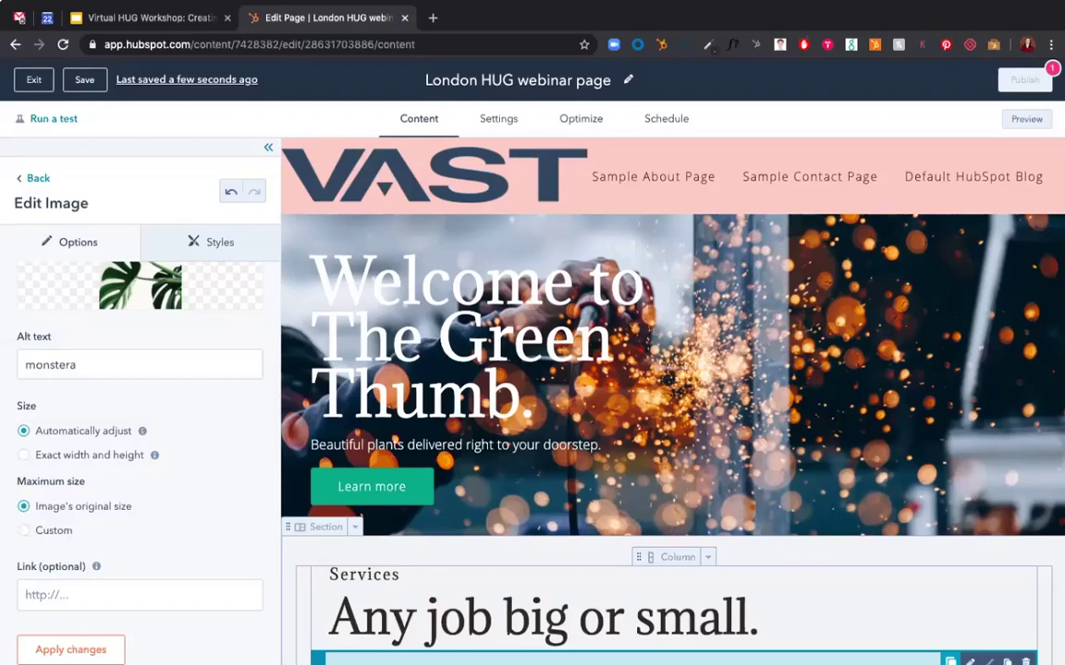
{"action": "scroll", "coordinate": [610, 435], "scroll_direction": "down", "scroll_amount": 3}
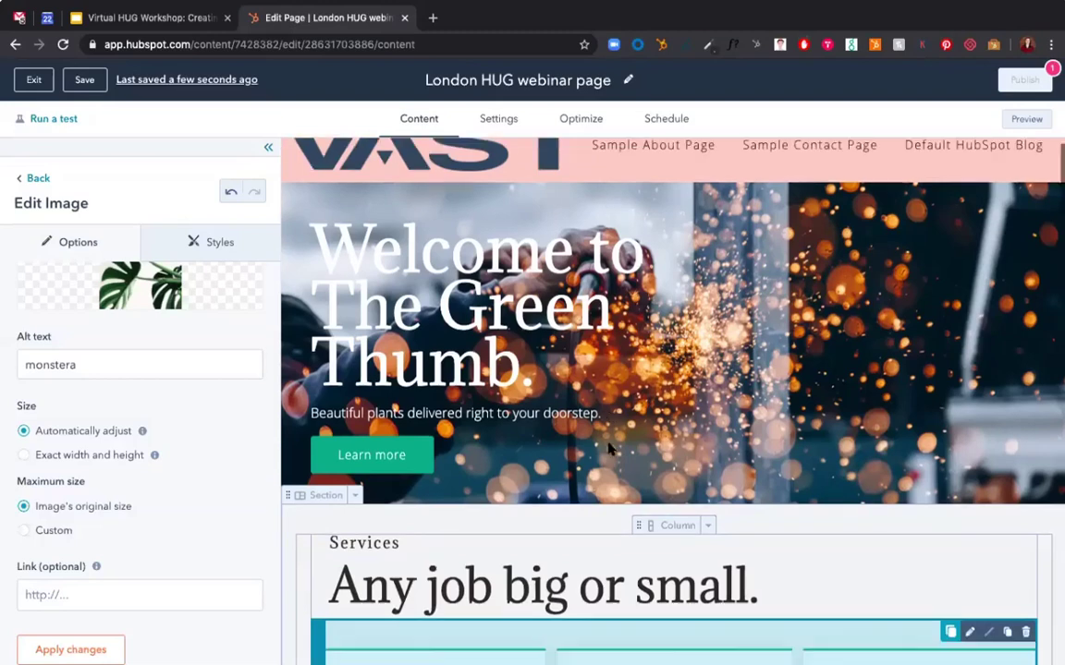
{"action": "scroll", "coordinate": [377, 317], "scroll_direction": "down", "scroll_amount": 1}
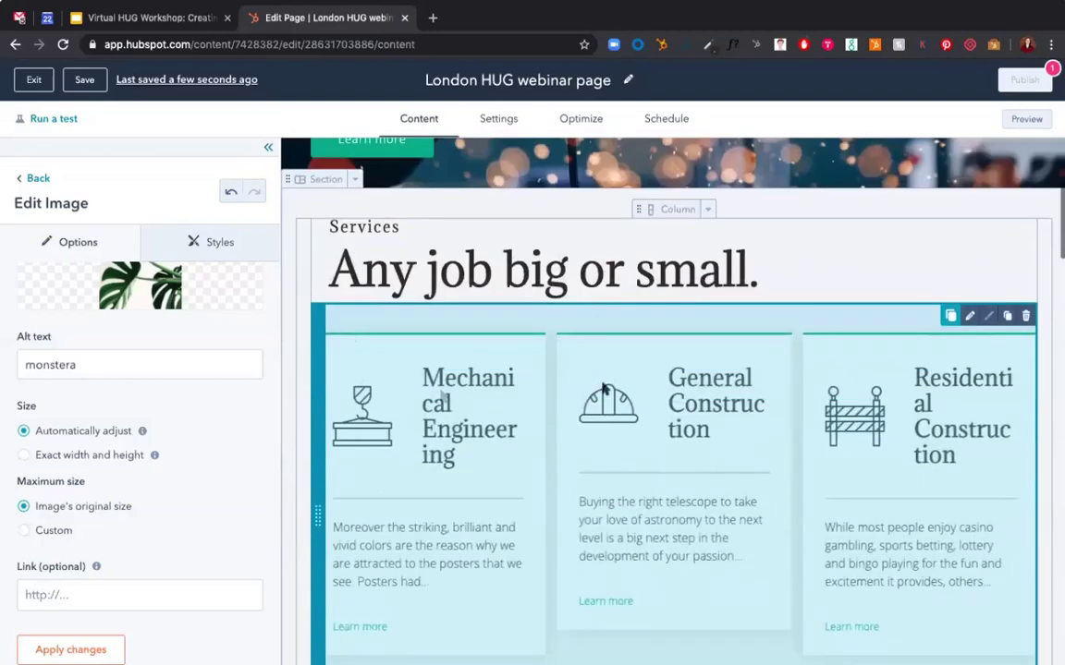
Move the first Rich Text module below the Button module in the page's module list.
{"action": "left_click", "coordinate": [614, 324]}
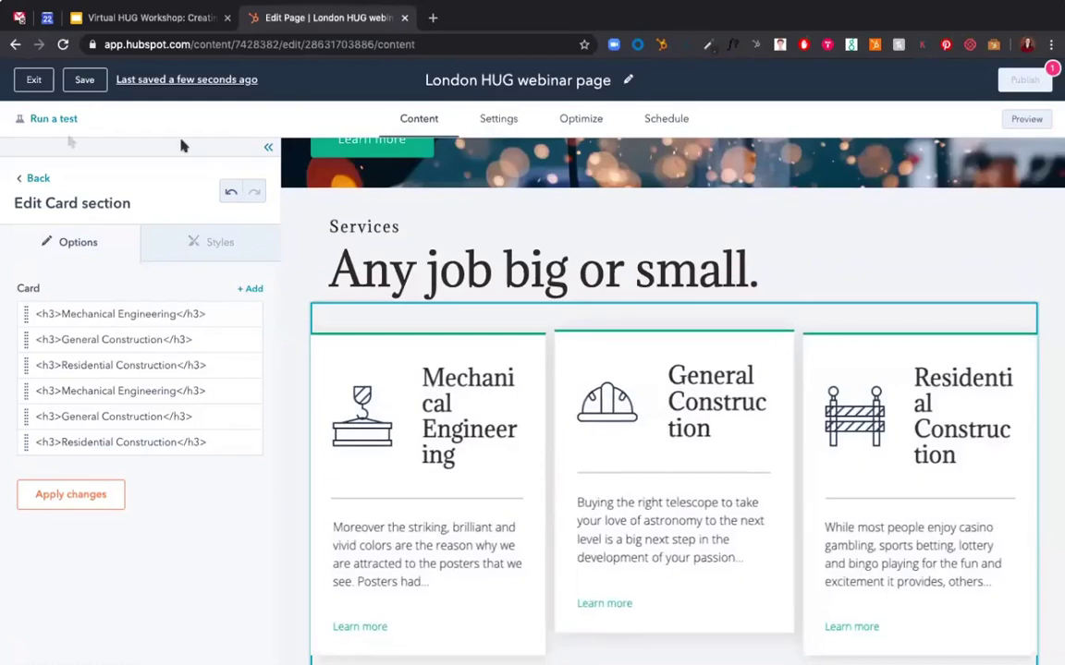
{"action": "left_click", "coordinate": [34, 178]}
{"action": "left_click", "coordinate": [138, 245]}
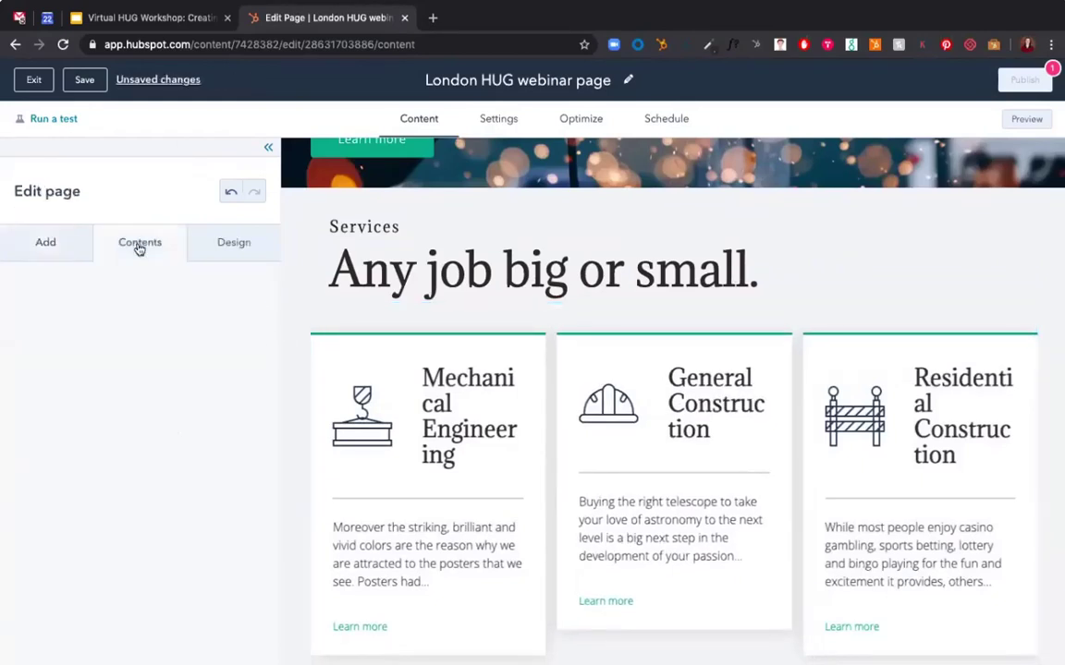
{"action": "left_click_drag", "start_coordinate": [250, 395], "coordinate": [250, 402]}
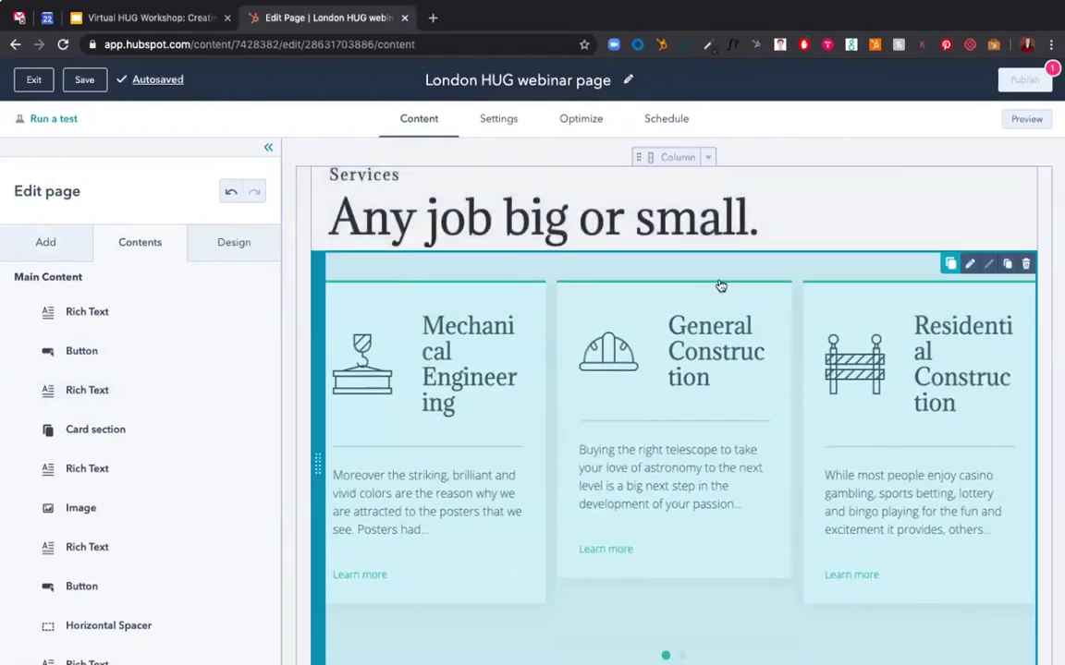
{"action": "scroll", "coordinate": [721, 286], "scroll_direction": "down", "scroll_amount": 1}
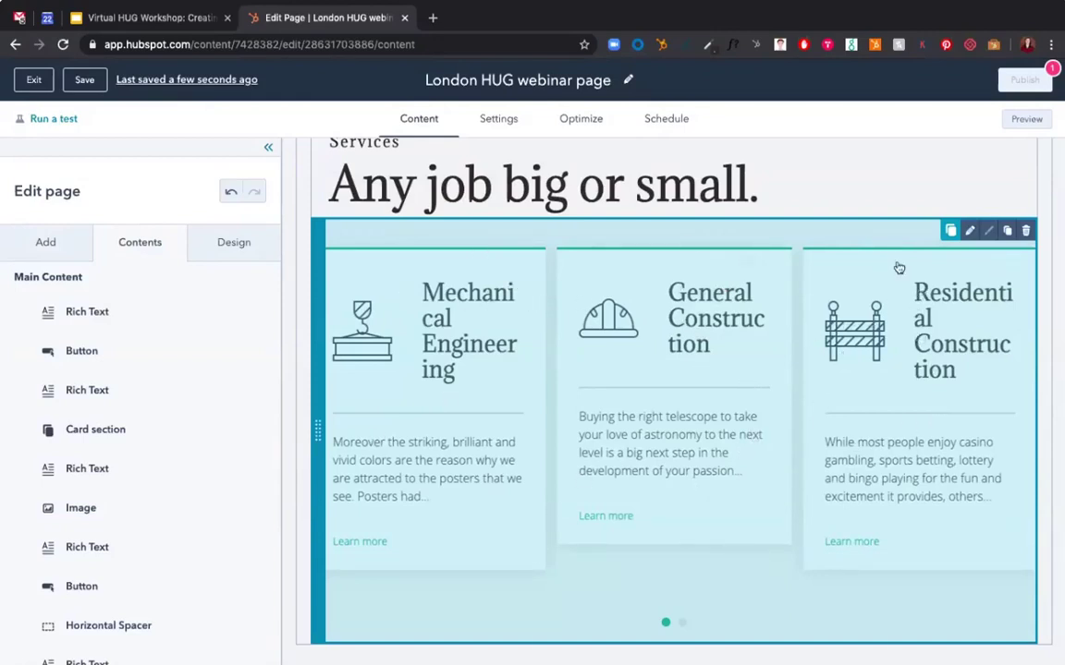
Delete the three duplicated cards, leaving only the original three service cards.
{"action": "left_click", "coordinate": [970, 232]}
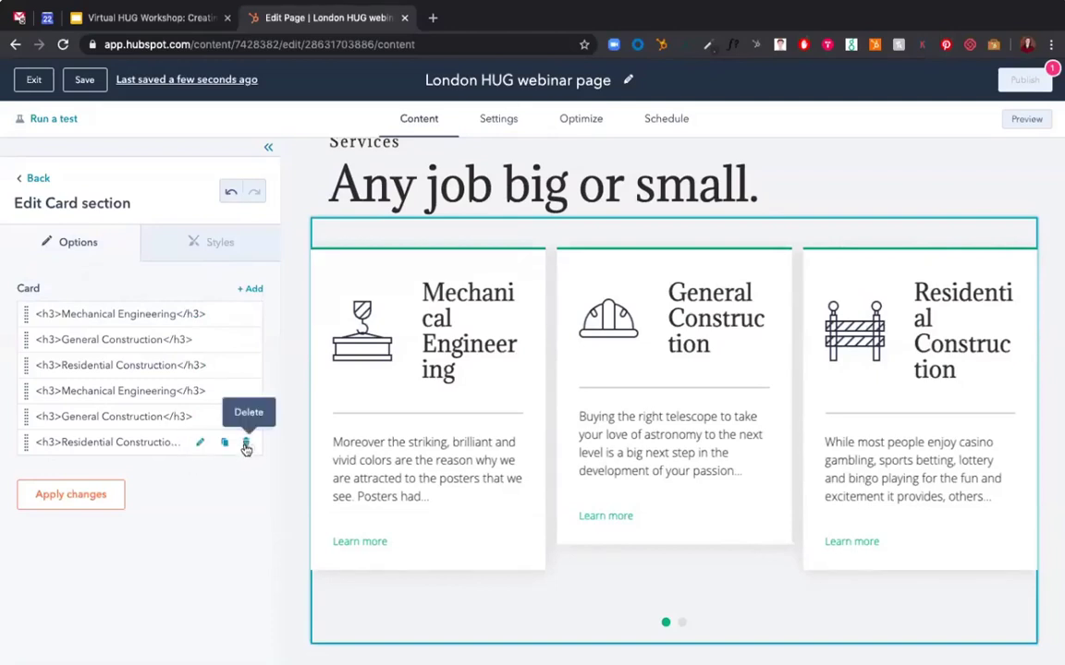
{"action": "left_click", "coordinate": [247, 446]}
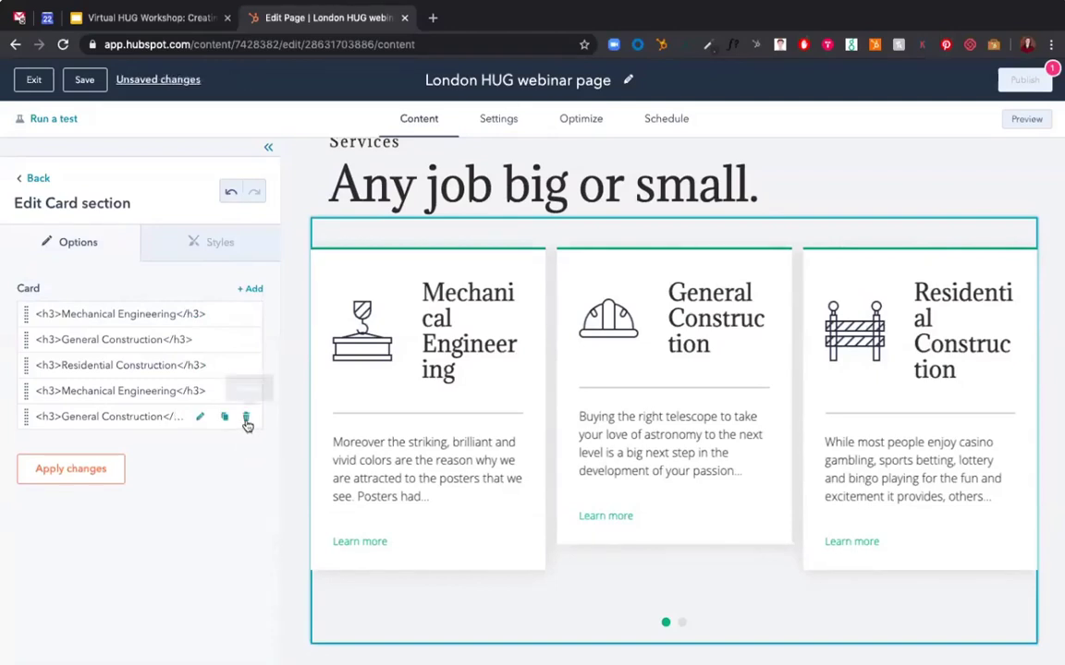
{"action": "left_click", "coordinate": [246, 419]}
{"action": "left_click", "coordinate": [246, 394]}
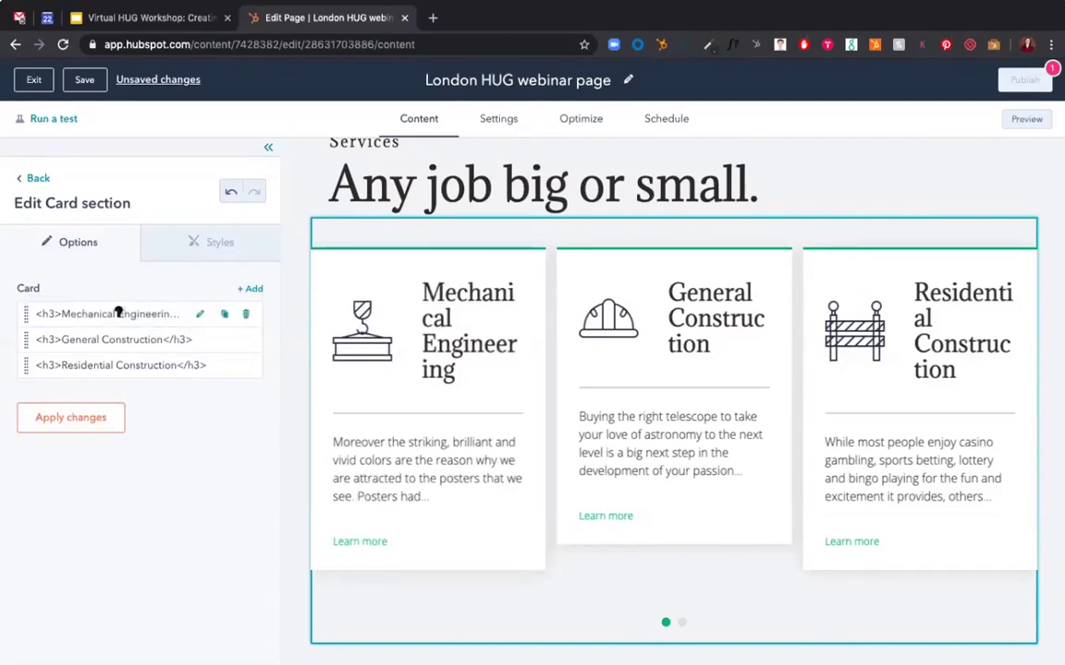
Give the Mechanical Engineering card the potted-plant icon image.
{"action": "left_click", "coordinate": [200, 314]}
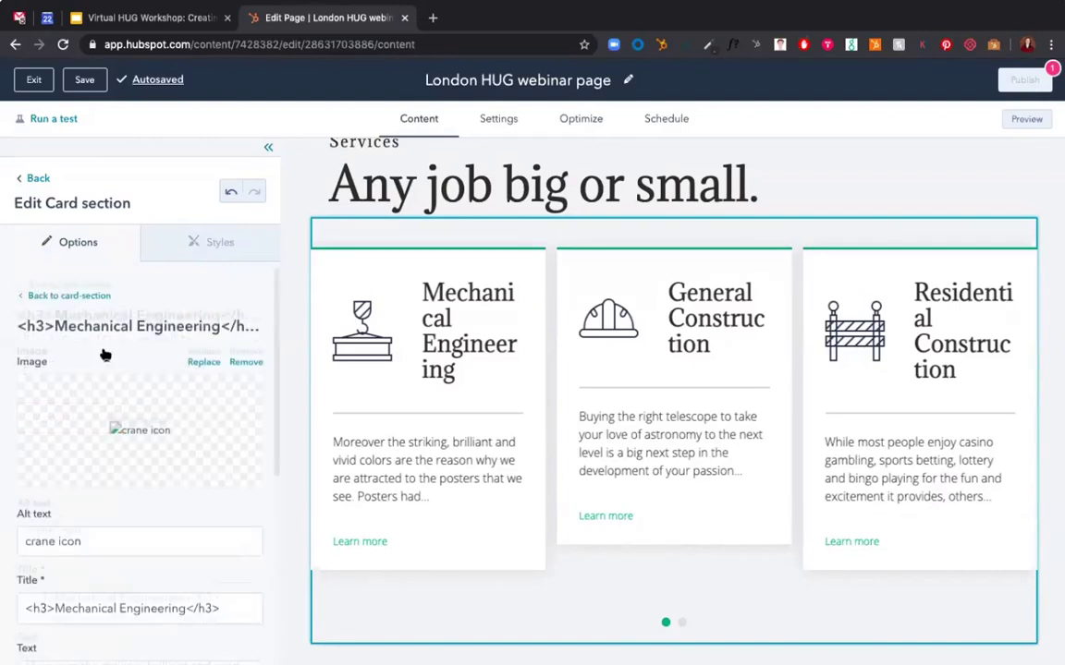
{"action": "scroll", "coordinate": [104, 352], "scroll_direction": "down", "scroll_amount": 2}
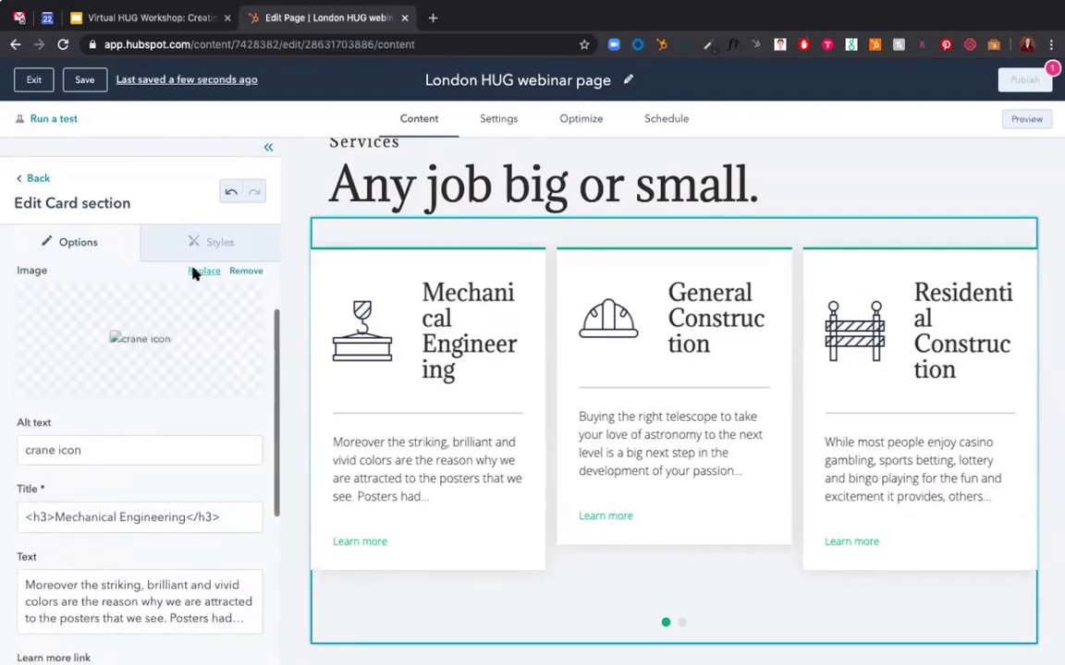
{"action": "left_click", "coordinate": [195, 272]}
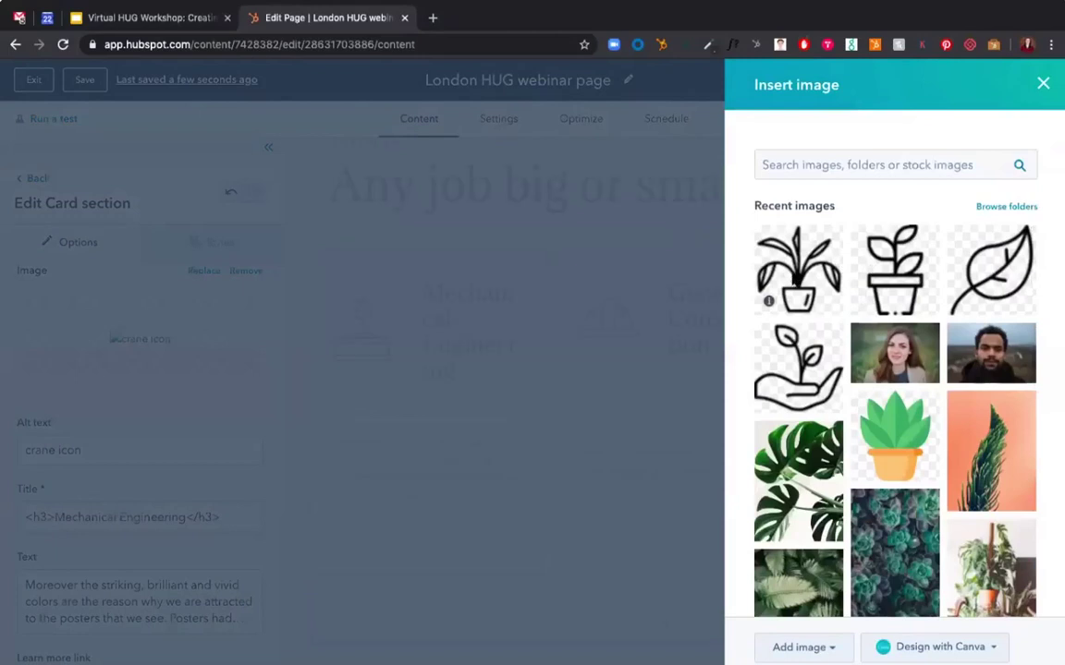
{"action": "left_click", "coordinate": [793, 277]}
Retitle that card 'Tropical Plants' and apply the card edits.
{"action": "scroll", "coordinate": [29, 399], "scroll_direction": "down", "scroll_amount": 1}
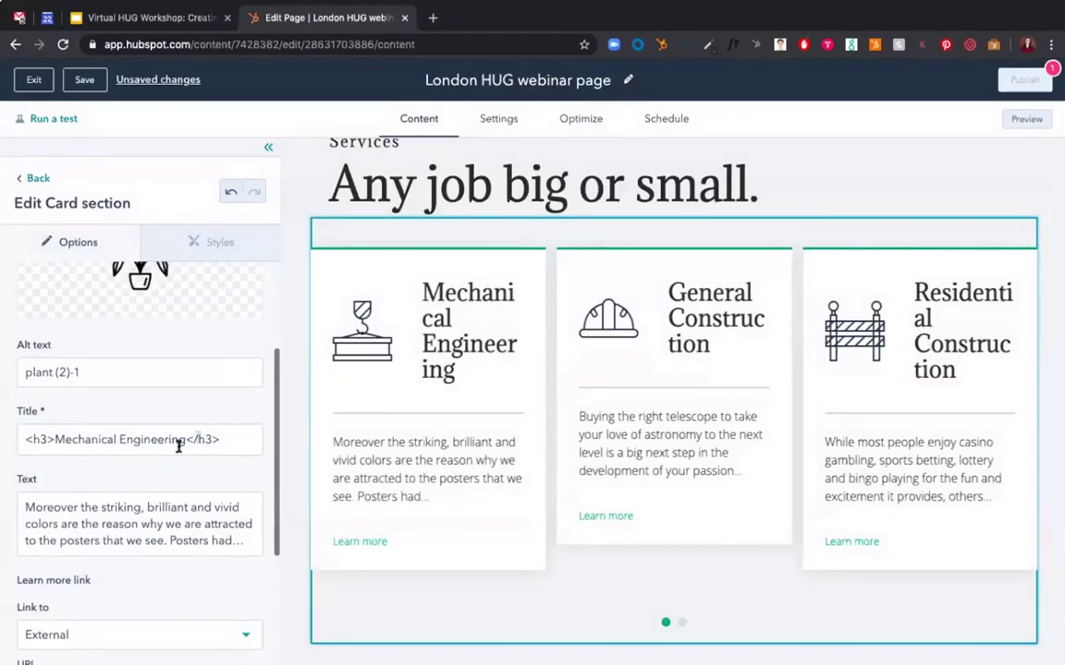
{"action": "left_click_drag", "start_coordinate": [133, 440], "coordinate": [55, 443]}
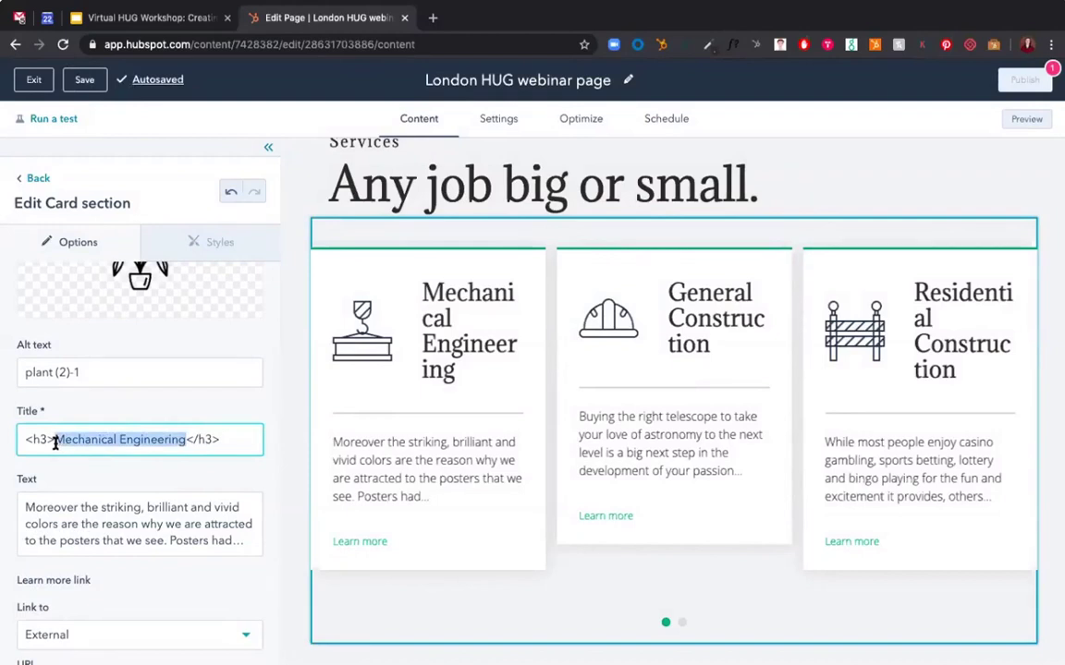
{"action": "type", "text": "Tropical Plants"}
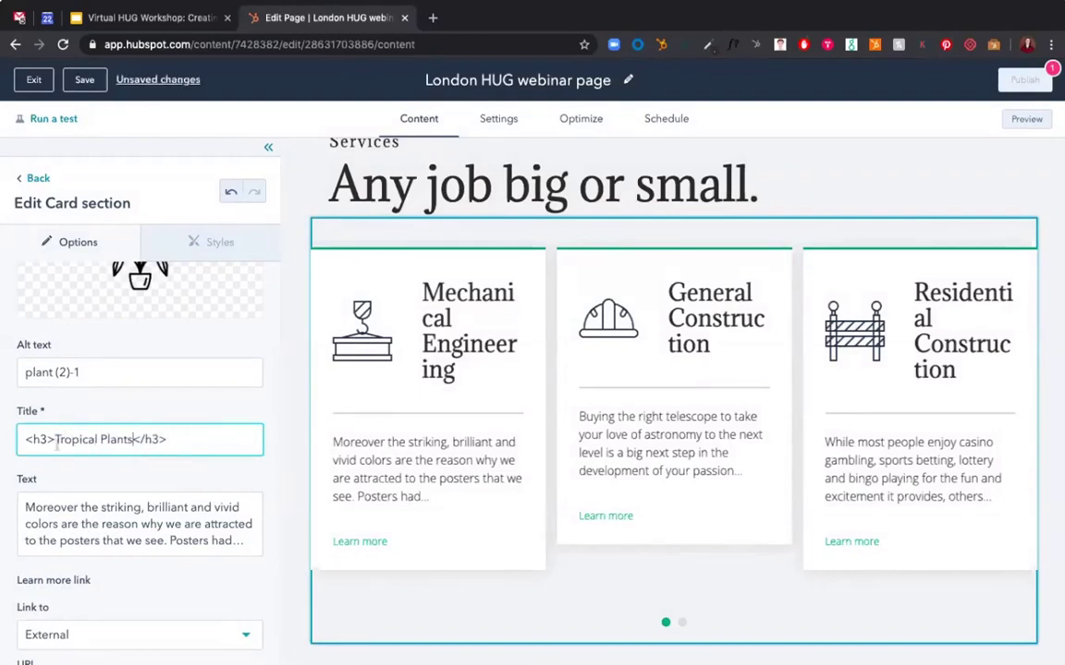
{"action": "scroll", "coordinate": [100, 466], "scroll_direction": "down", "scroll_amount": 1}
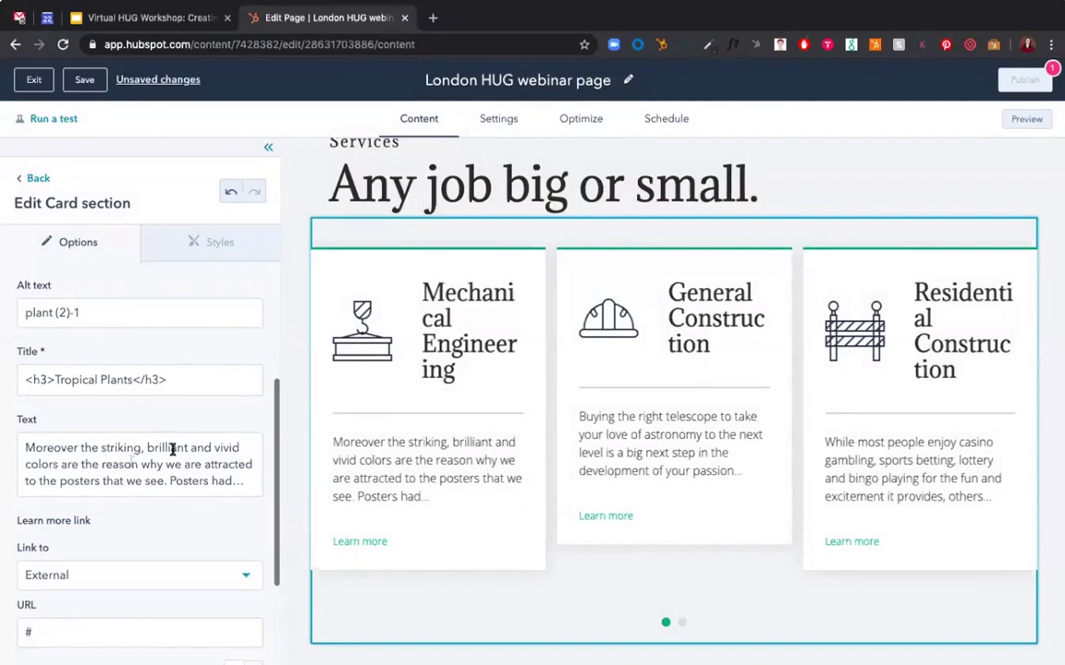
{"action": "scroll", "coordinate": [162, 471], "scroll_direction": "down", "scroll_amount": 3}
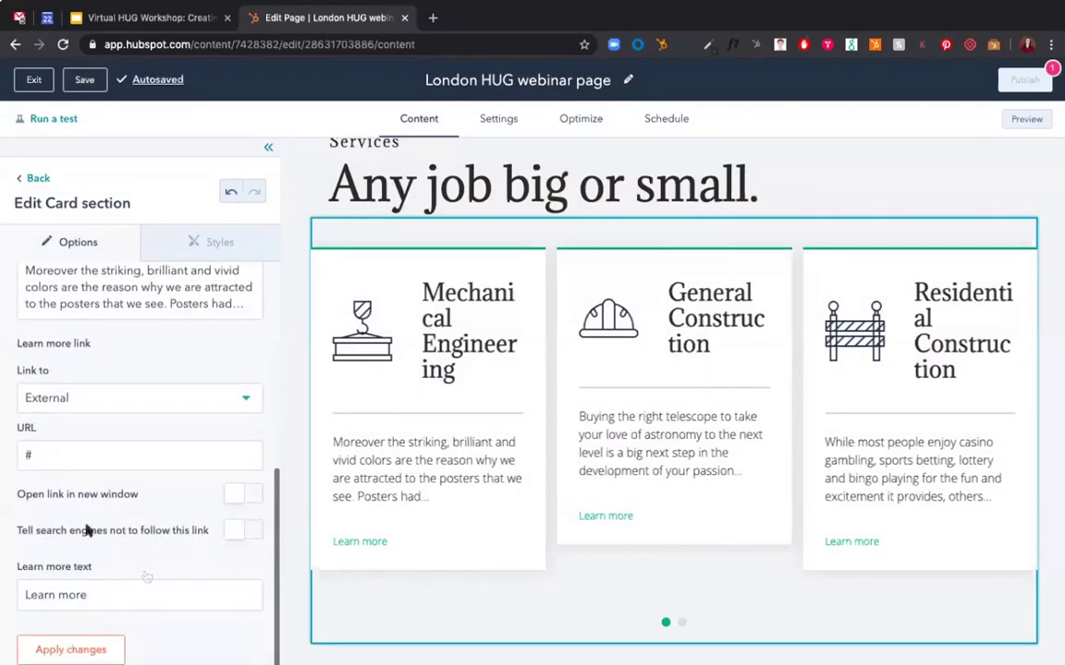
{"action": "scroll", "coordinate": [91, 528], "scroll_direction": "up", "scroll_amount": 5}
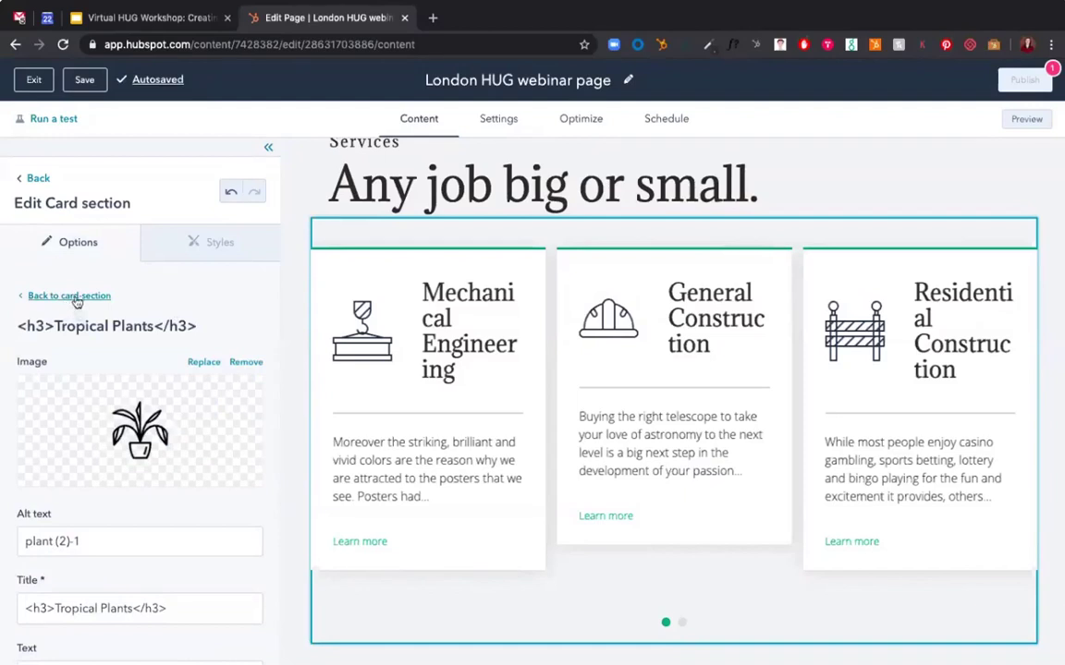
{"action": "scroll", "coordinate": [124, 429], "scroll_direction": "down", "scroll_amount": 4}
{"action": "left_click", "coordinate": [97, 647]}
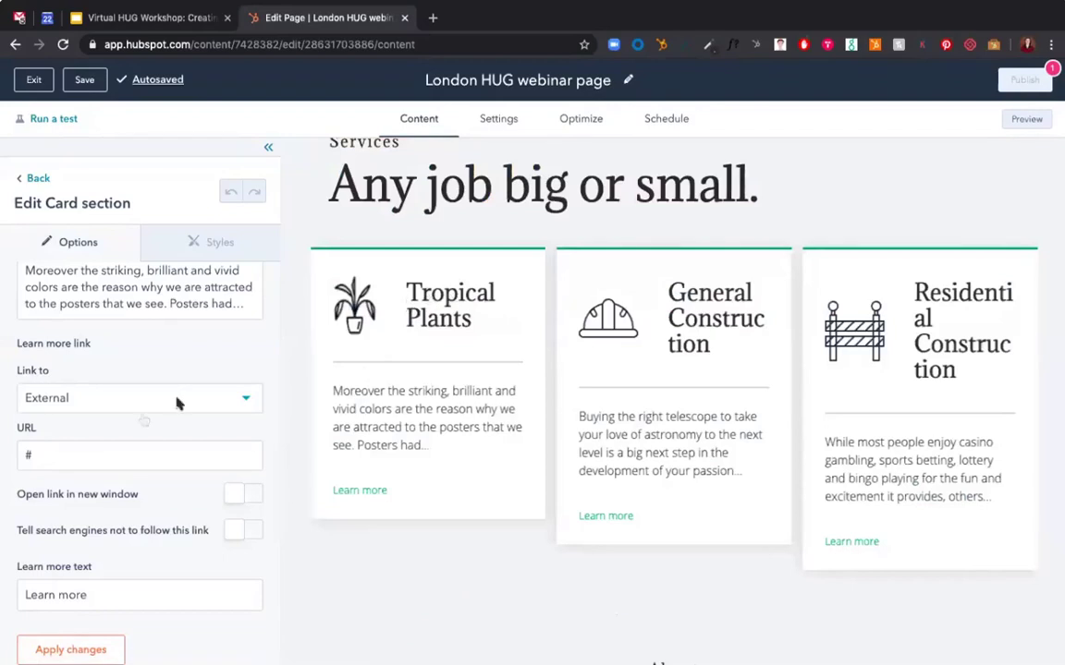
{"action": "scroll", "coordinate": [142, 420], "scroll_direction": "up", "scroll_amount": 5}
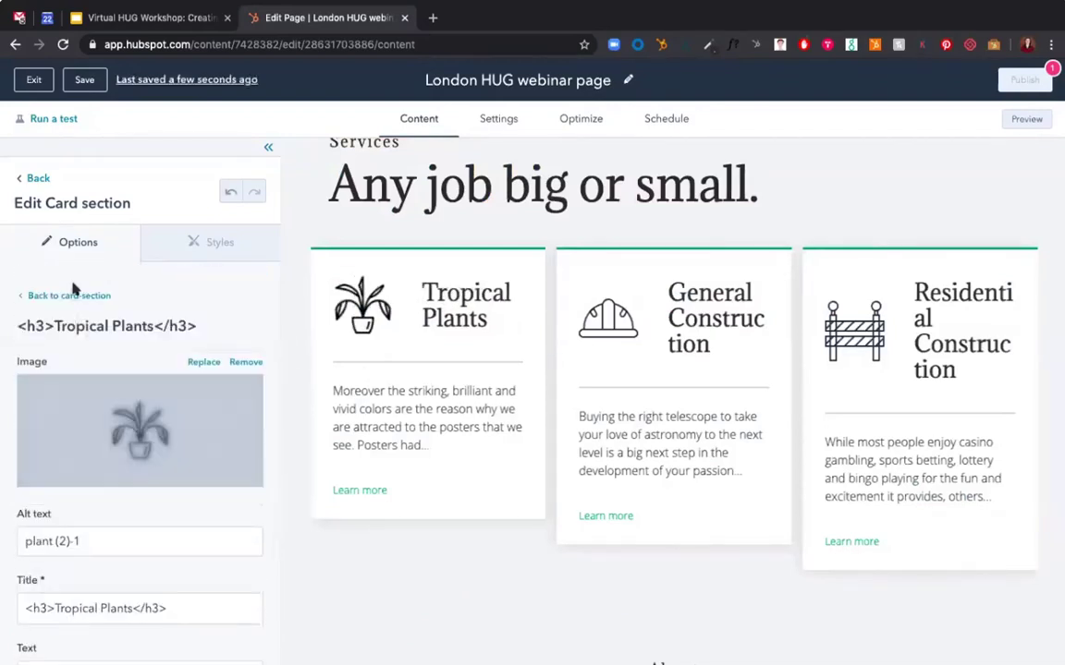
{"action": "left_click", "coordinate": [70, 295]}
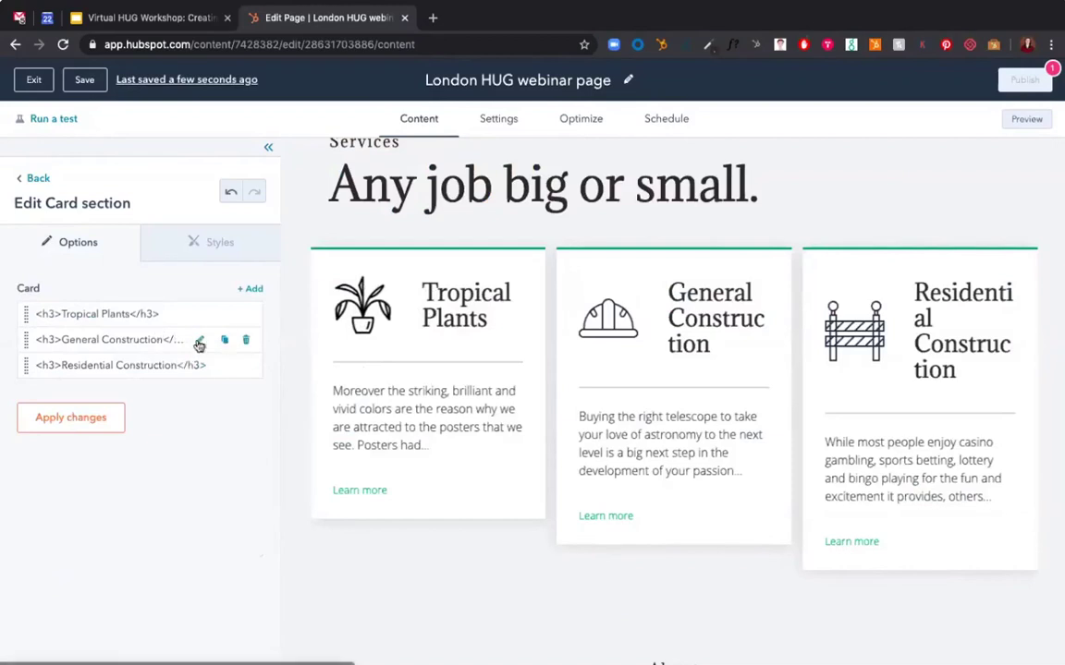
Give the General Construction card the plant-in-hand icon and retitle it 'Starter Kits'.
{"action": "left_click", "coordinate": [199, 340]}
{"action": "left_click", "coordinate": [204, 361]}
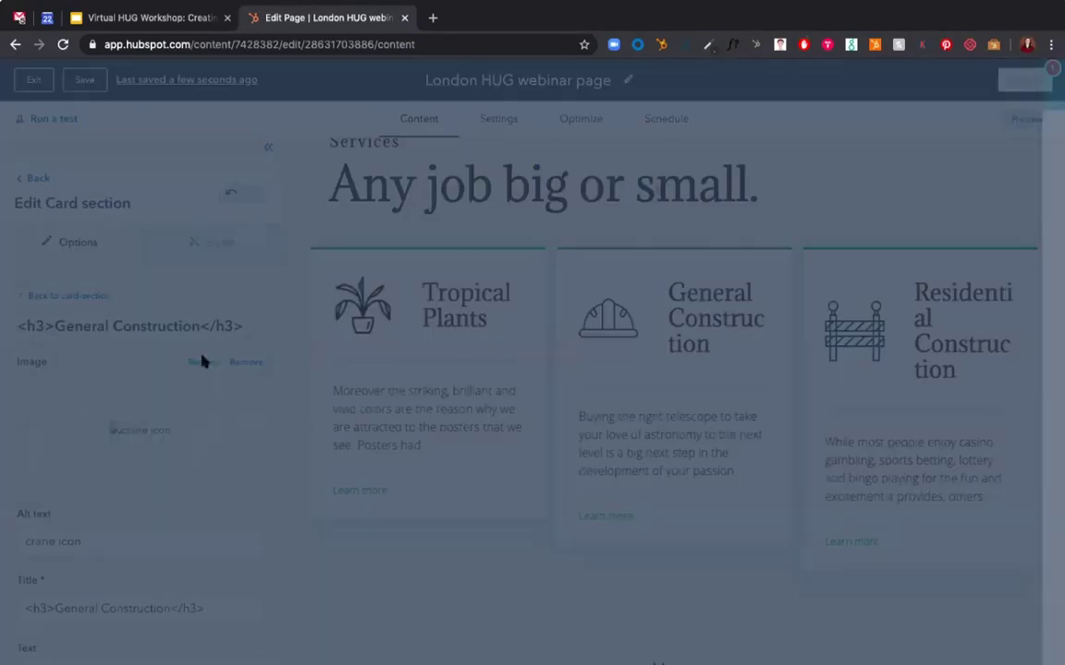
{"action": "left_click", "coordinate": [829, 351]}
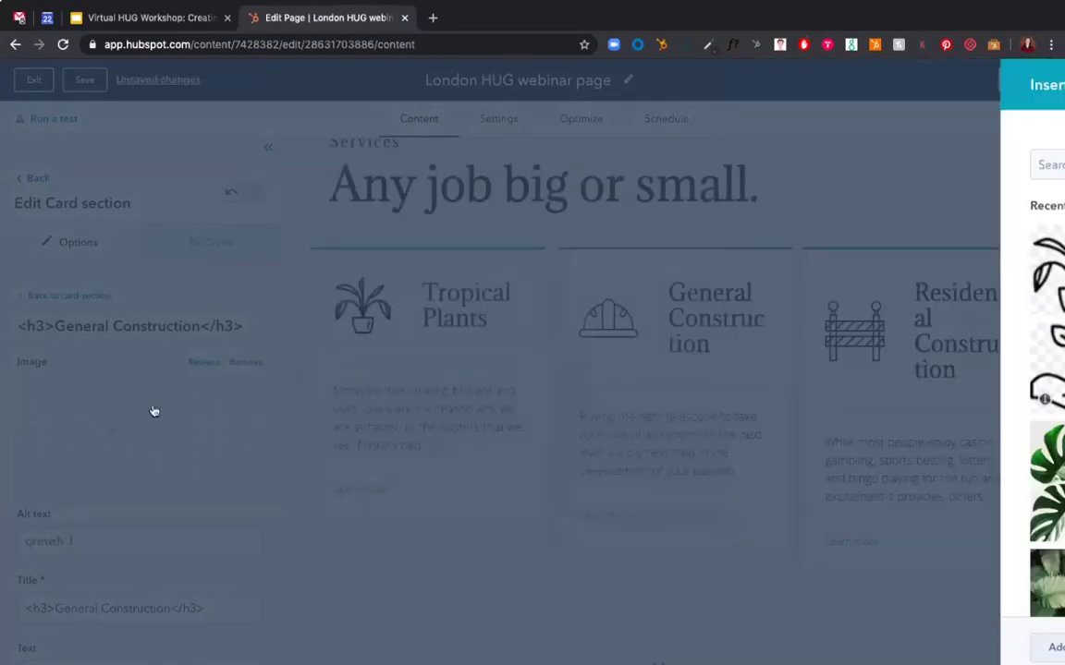
{"action": "scroll", "coordinate": [153, 408], "scroll_direction": "down", "scroll_amount": 3}
{"action": "left_click_drag", "start_coordinate": [170, 446], "coordinate": [53, 446]}
{"action": "type", "text": "Starter Ki"}
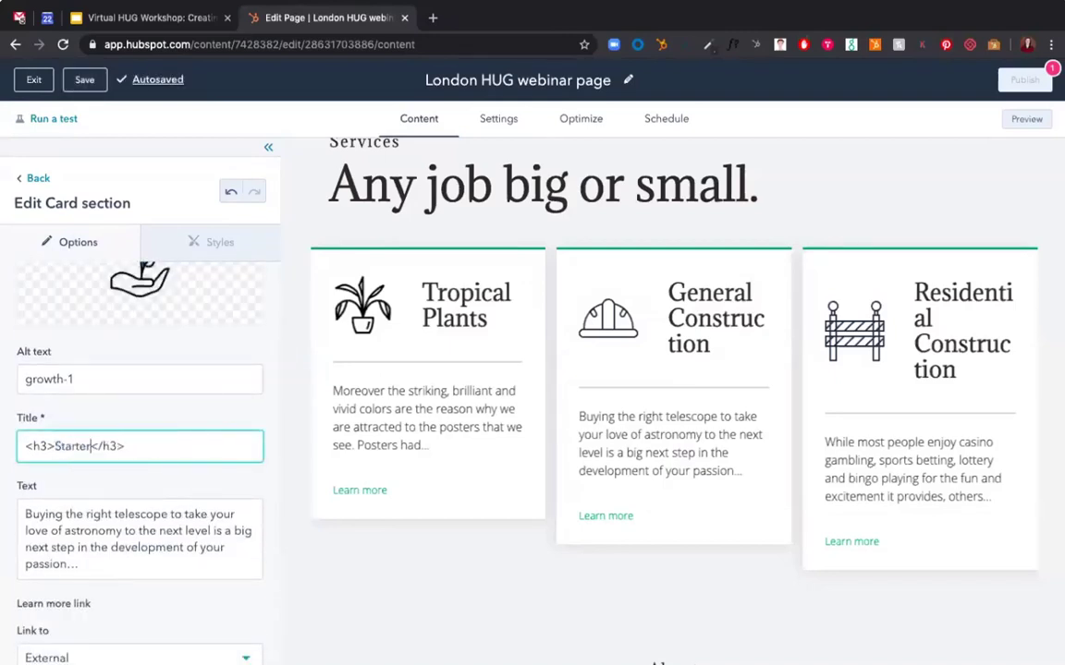
{"action": "type", "text": "ts"}
Go back to the card list and open the Residential Construction card.
{"action": "scroll", "coordinate": [92, 317], "scroll_direction": "up", "scroll_amount": 3}
{"action": "left_click", "coordinate": [78, 296]}
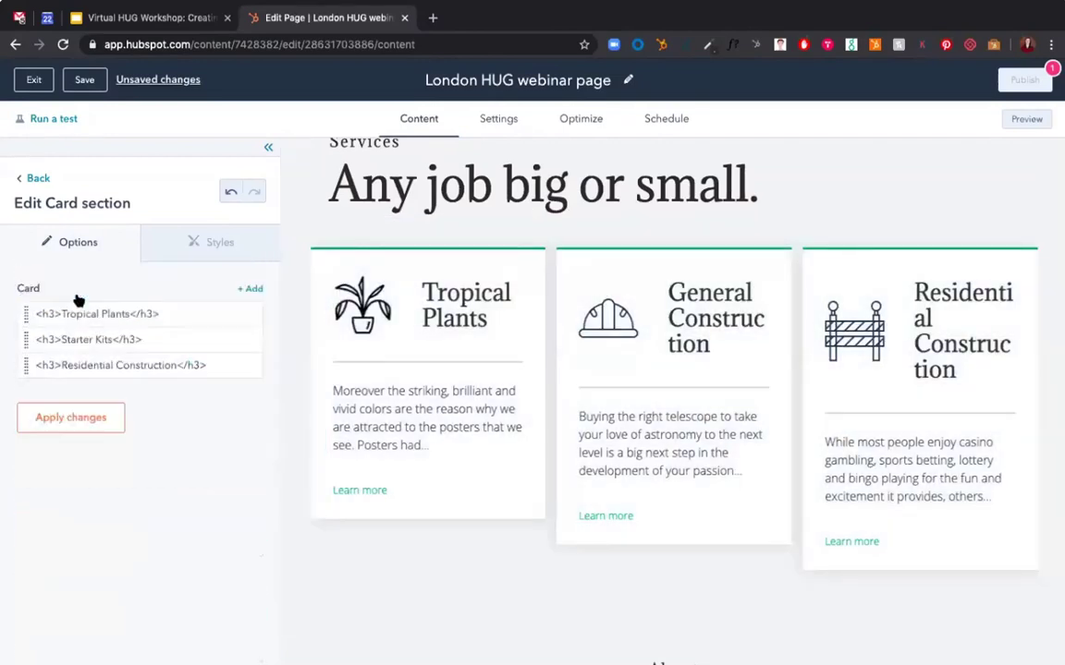
{"action": "left_click", "coordinate": [199, 365]}
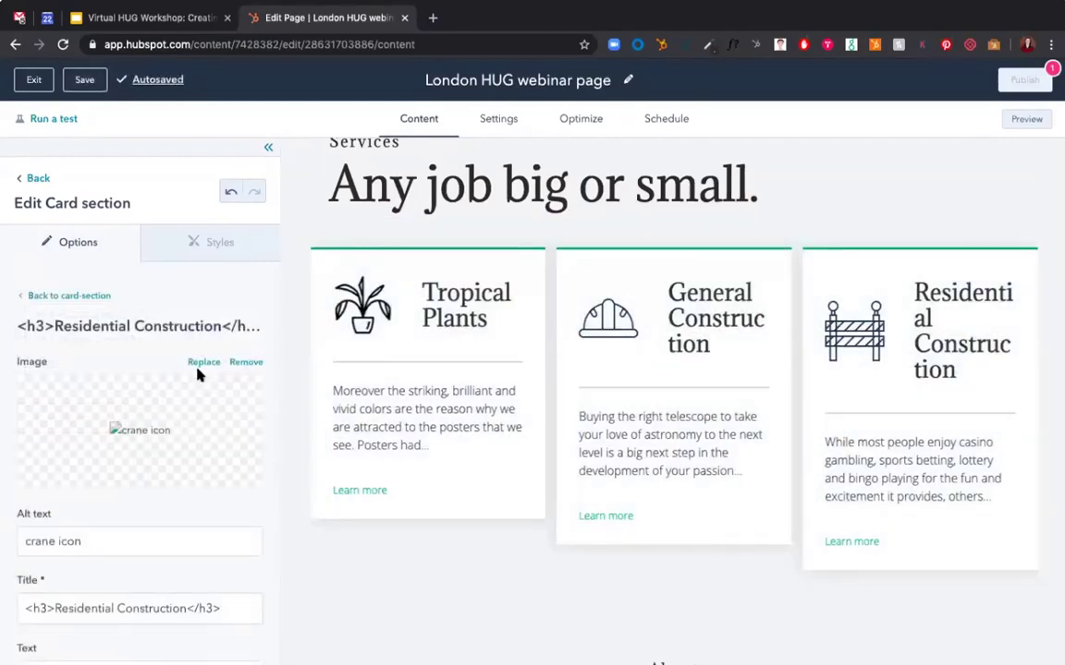
Retitle the Residential Construction card 'Succulents'.
{"action": "scroll", "coordinate": [171, 390], "scroll_direction": "down", "scroll_amount": 2}
{"action": "left_click", "coordinate": [185, 506]}
{"action": "left_click_drag", "start_coordinate": [186, 505], "coordinate": [57, 503]}
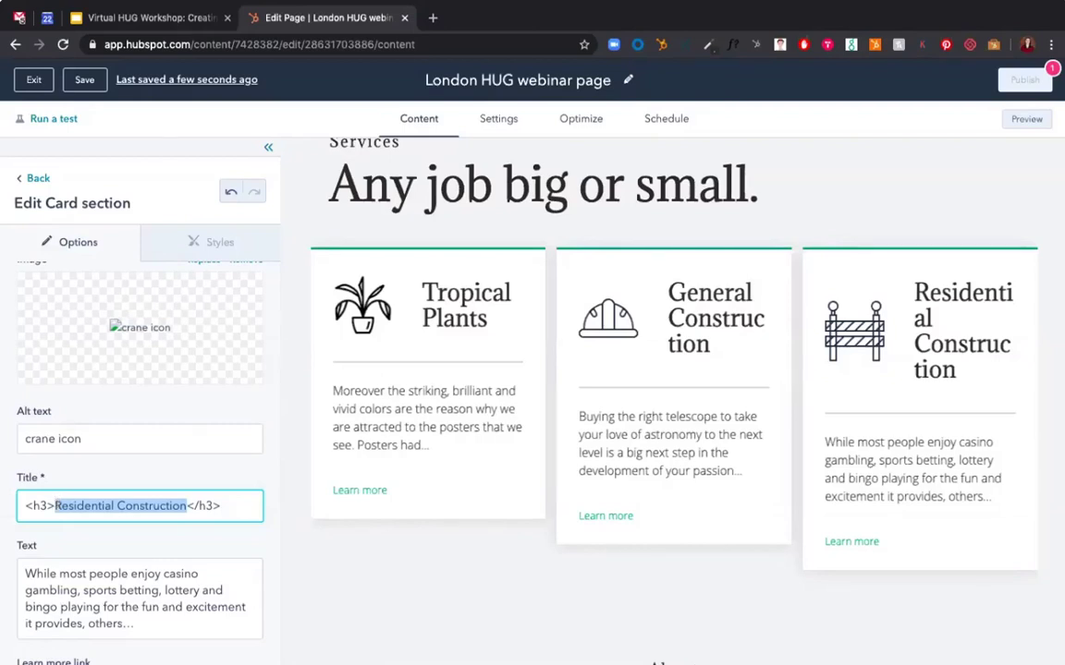
{"action": "type", "text": "Succulents"}
Swap its image for the potted plant and apply the card edits.
{"action": "mouse_move", "coordinate": [79, 359]}
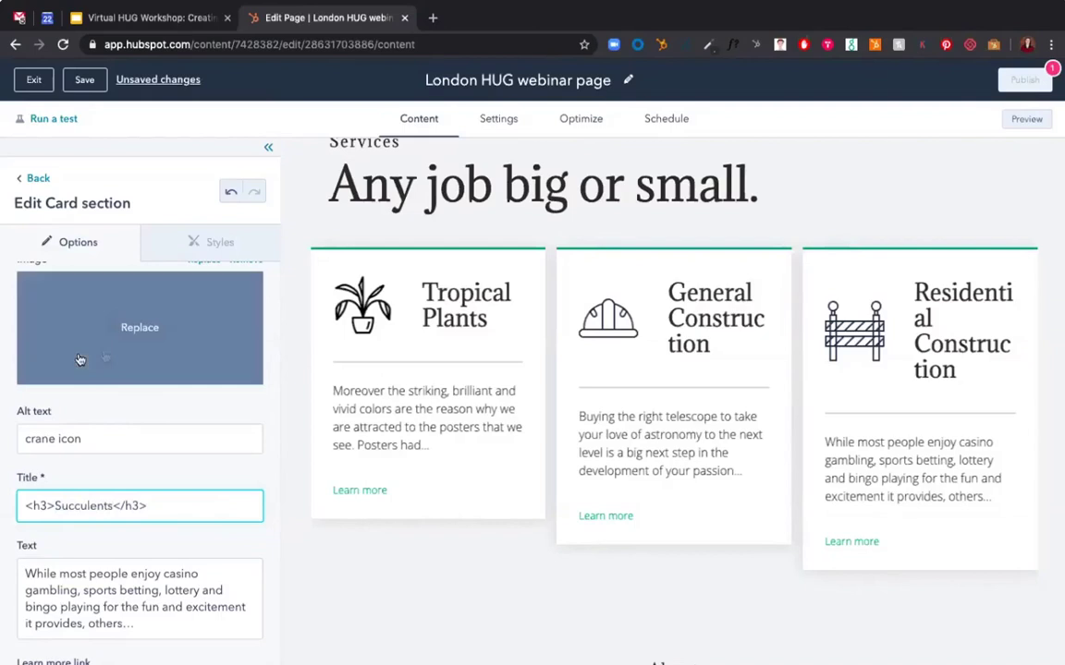
{"action": "left_click", "coordinate": [174, 272]}
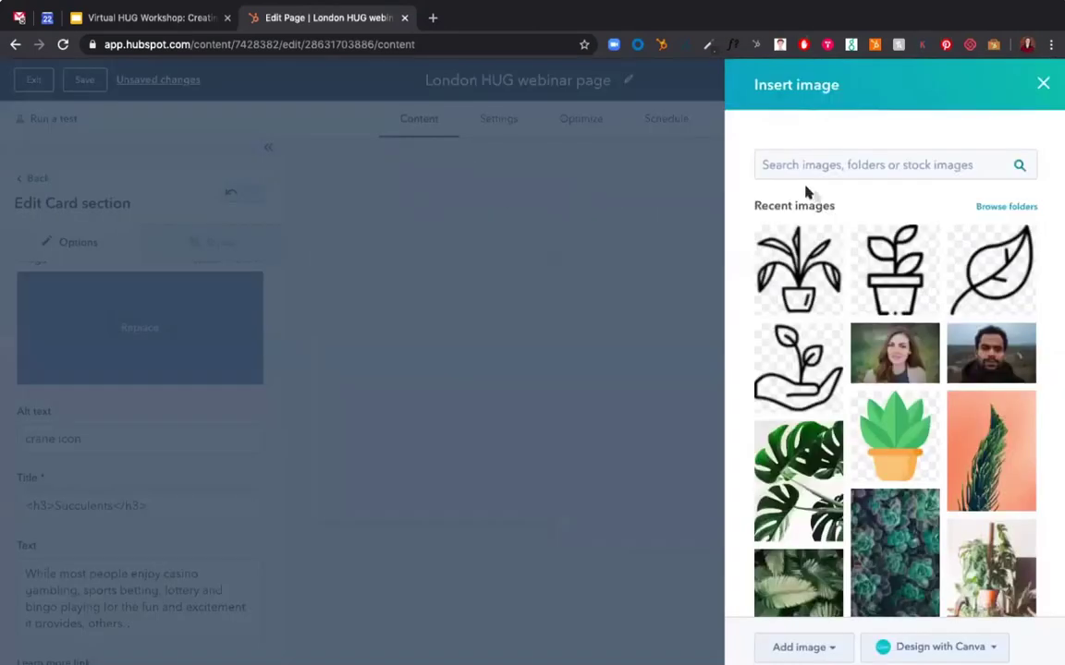
{"action": "left_click", "coordinate": [876, 245]}
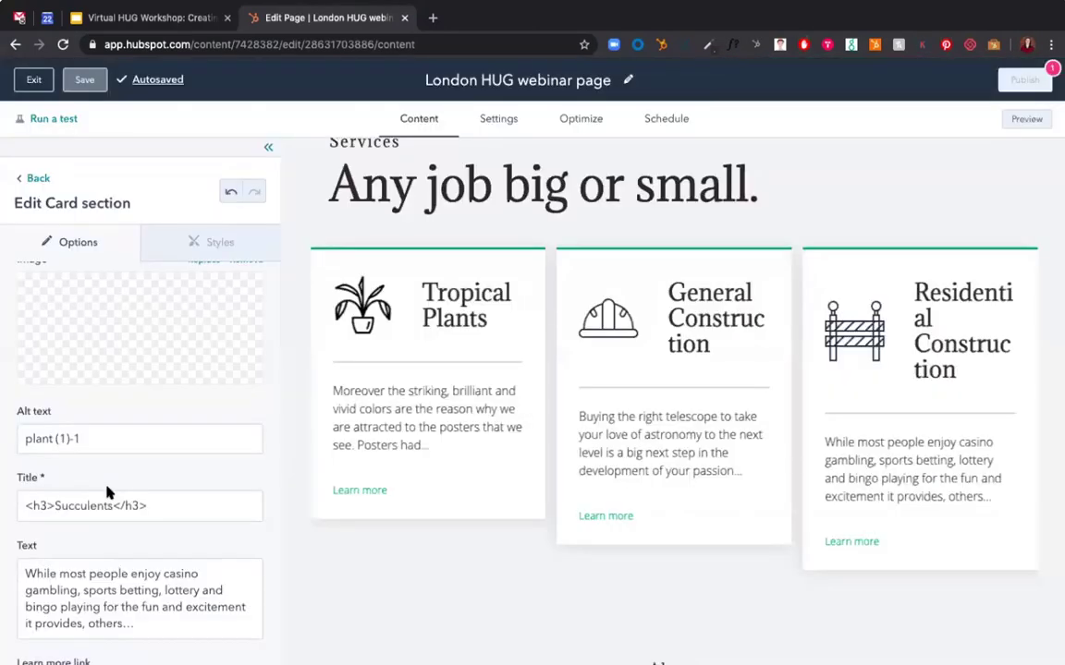
{"action": "scroll", "coordinate": [108, 493], "scroll_direction": "down", "scroll_amount": 3}
{"action": "left_click", "coordinate": [81, 650]}
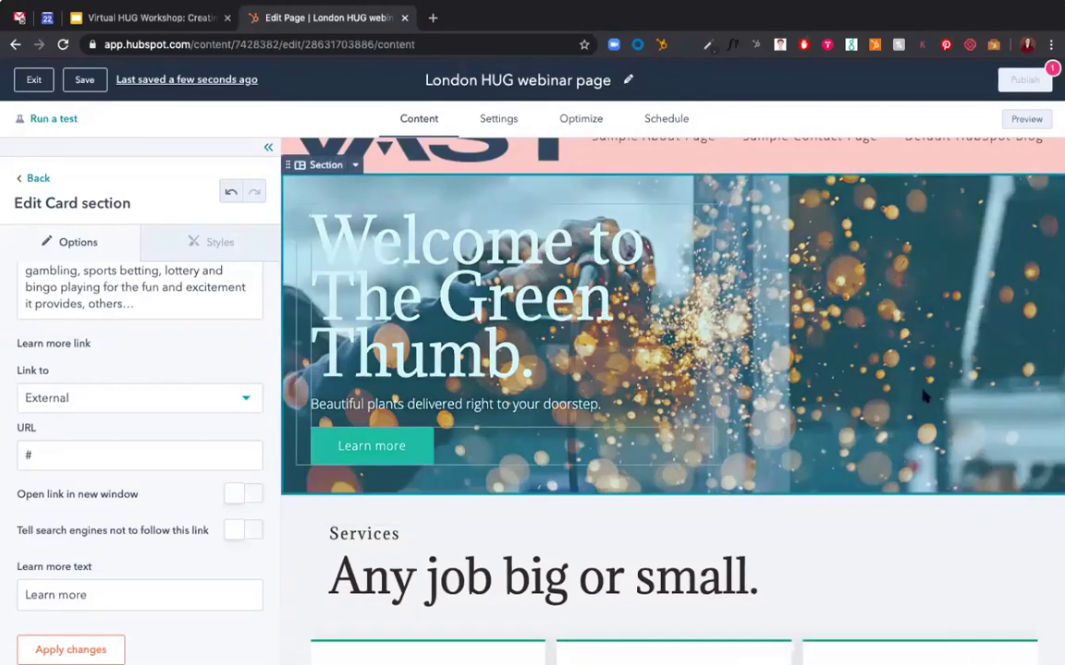
Leave card editing and start editing the site header module.
{"action": "scroll", "coordinate": [695, 418], "scroll_direction": "up", "scroll_amount": 2}
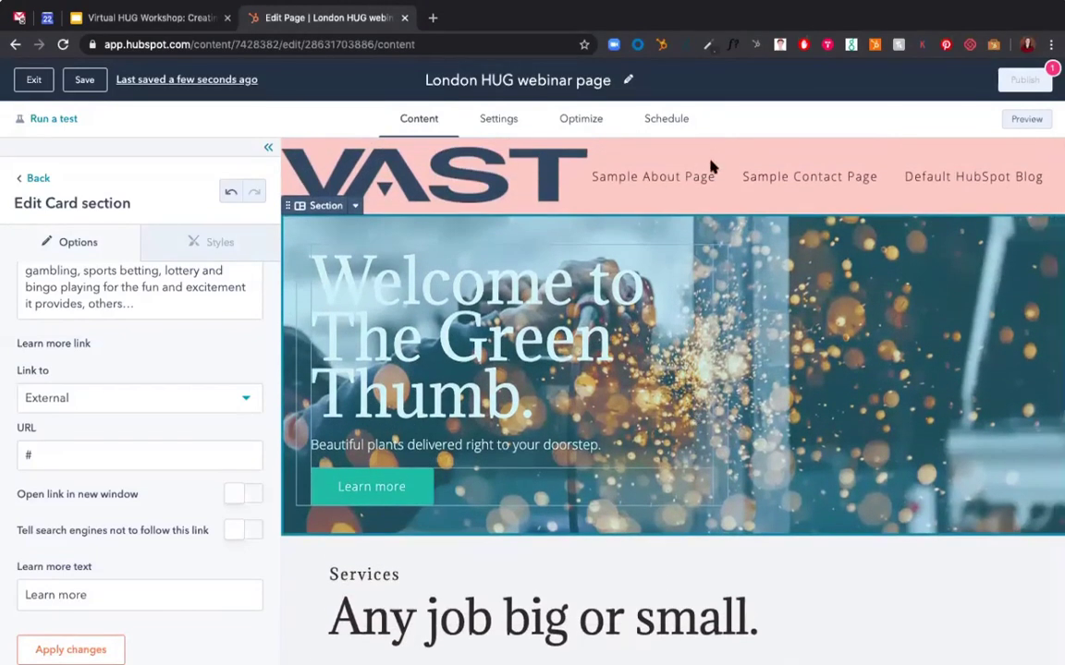
{"action": "left_click", "coordinate": [42, 178]}
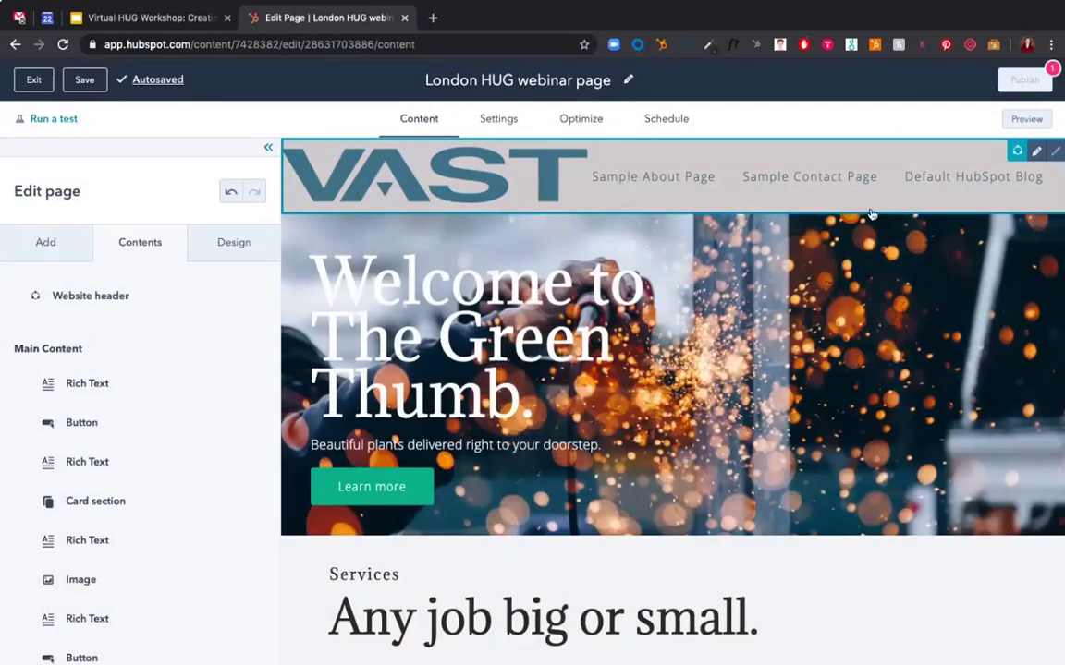
{"action": "left_click", "coordinate": [1035, 153]}
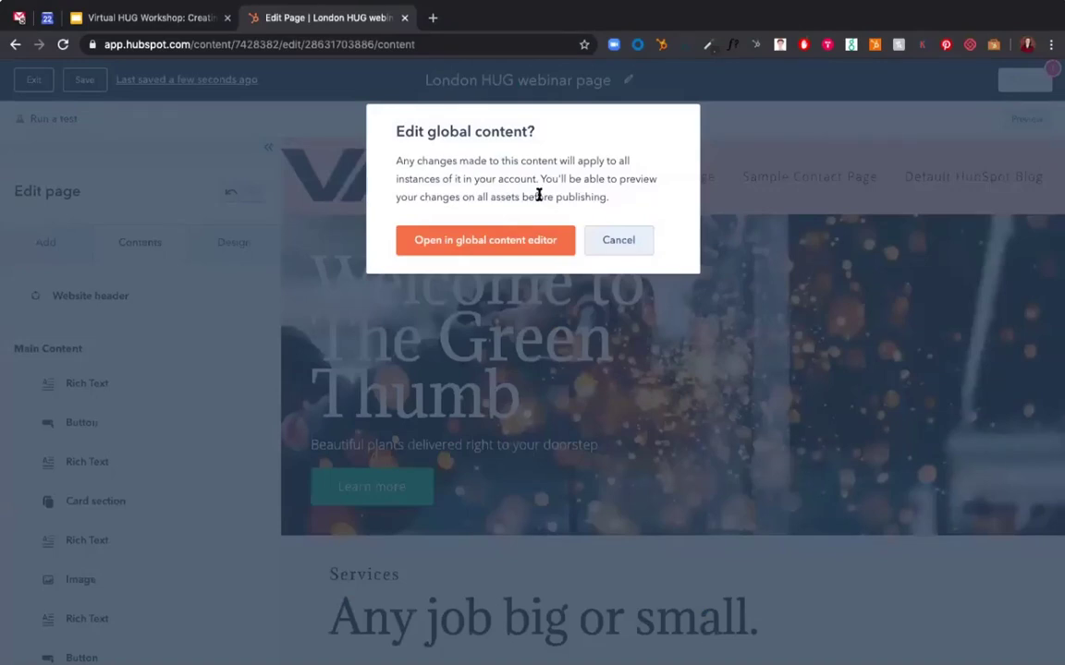
Set the header's primary menu to The Green Thumb Header Nav (Shop, Blog, About, Contact).
{"action": "left_click", "coordinate": [477, 244]}
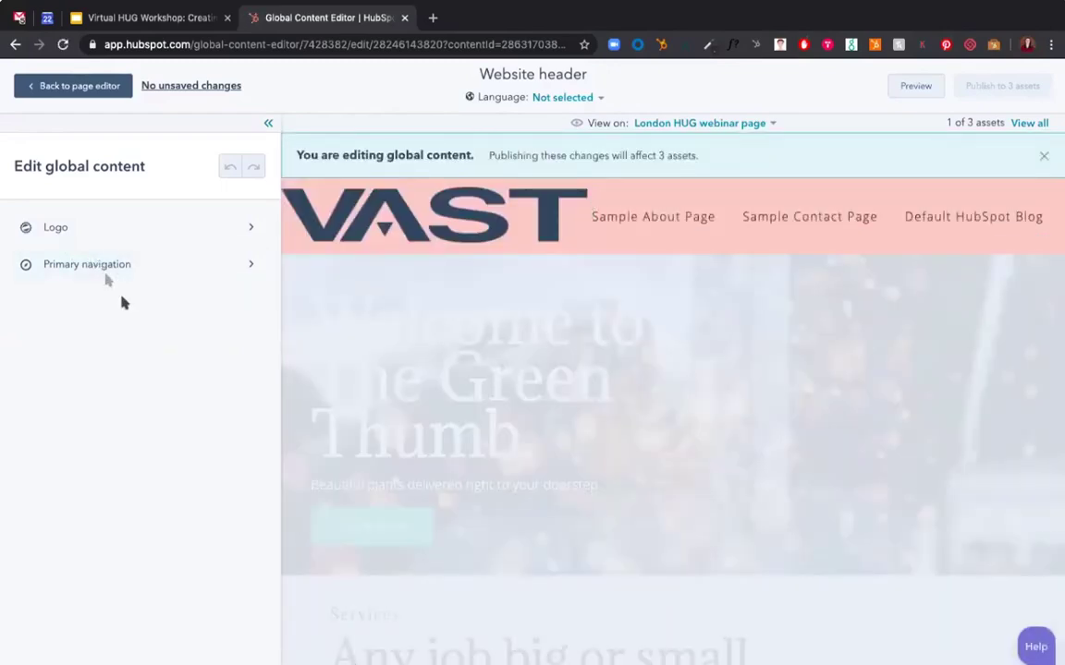
{"action": "left_click", "coordinate": [97, 269]}
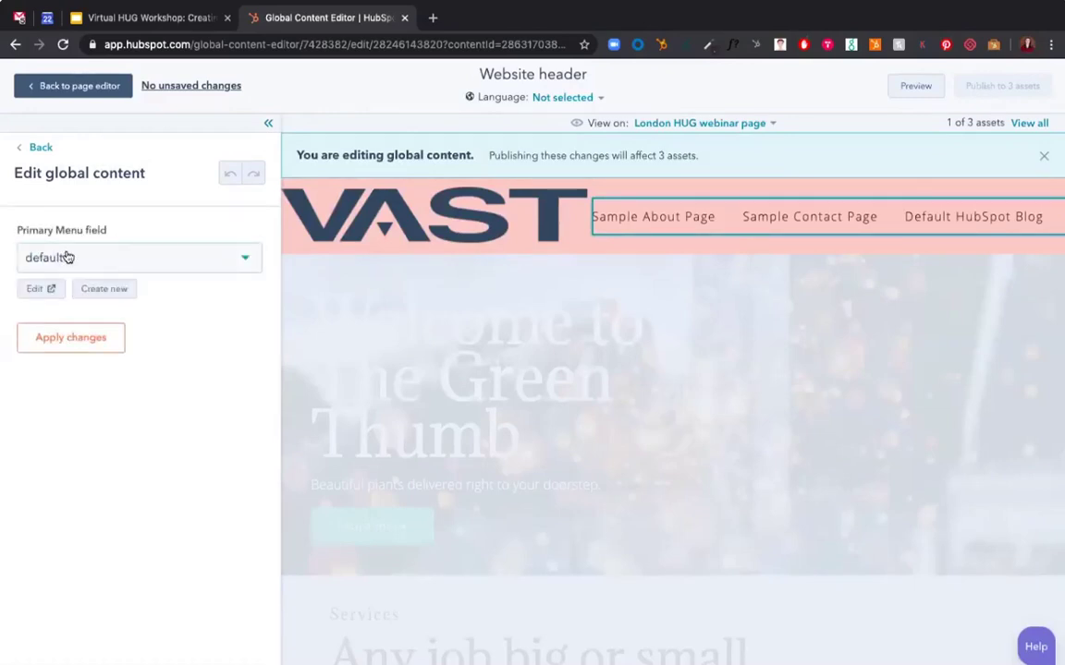
{"action": "left_click", "coordinate": [67, 257]}
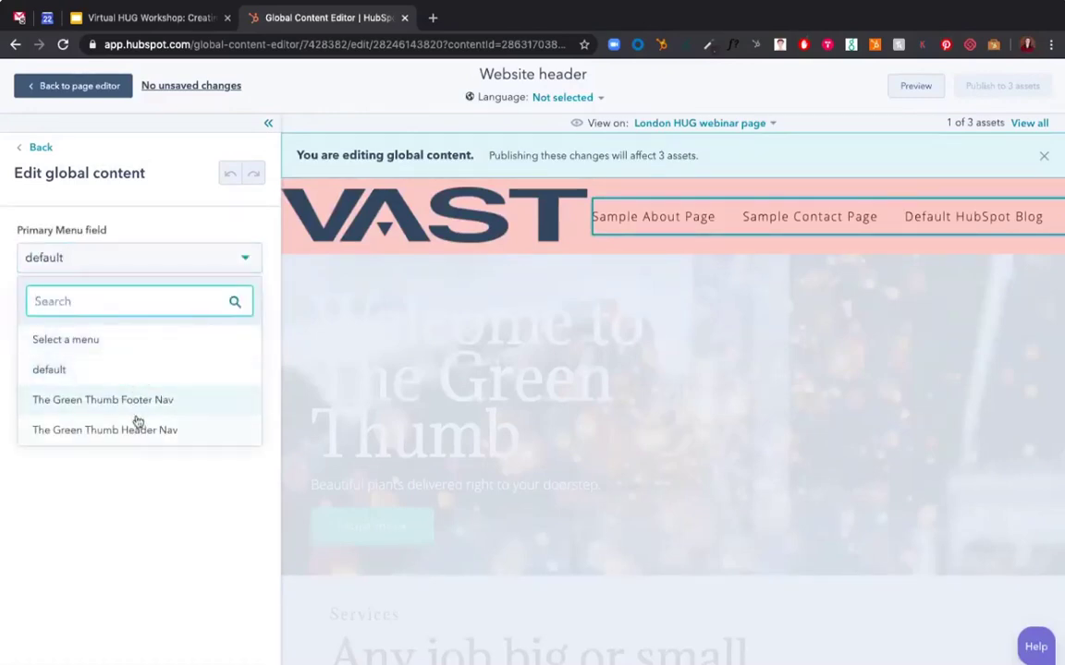
{"action": "left_click", "coordinate": [108, 432]}
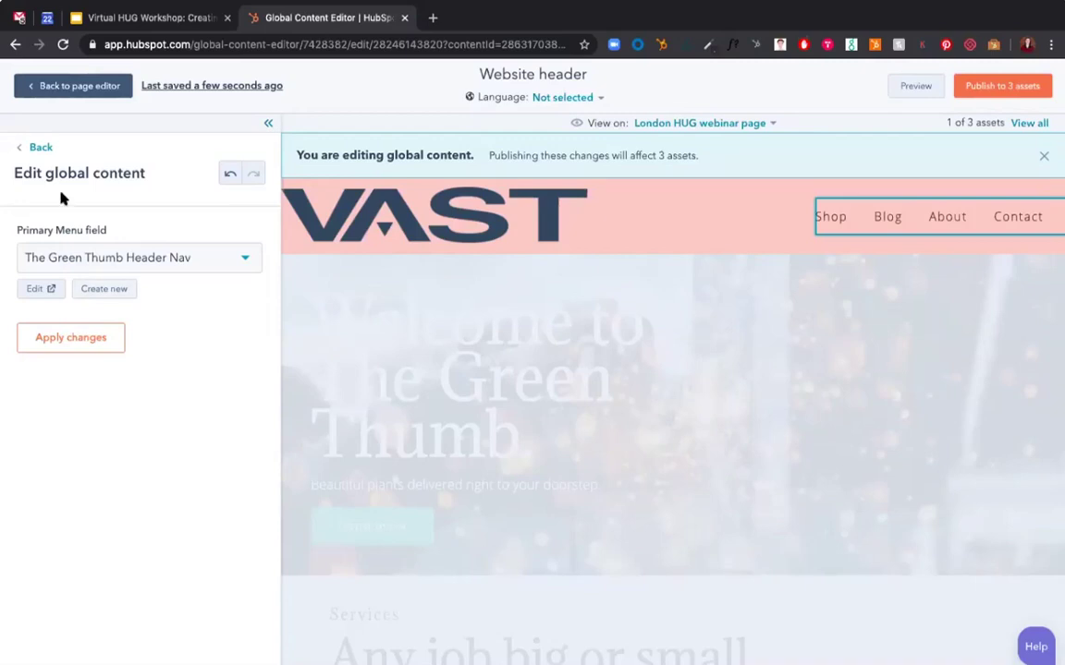
{"action": "left_click", "coordinate": [37, 149]}
Override the header logo with the green potted plant at width 50, then publish to 3 assets.
{"action": "left_click", "coordinate": [102, 231]}
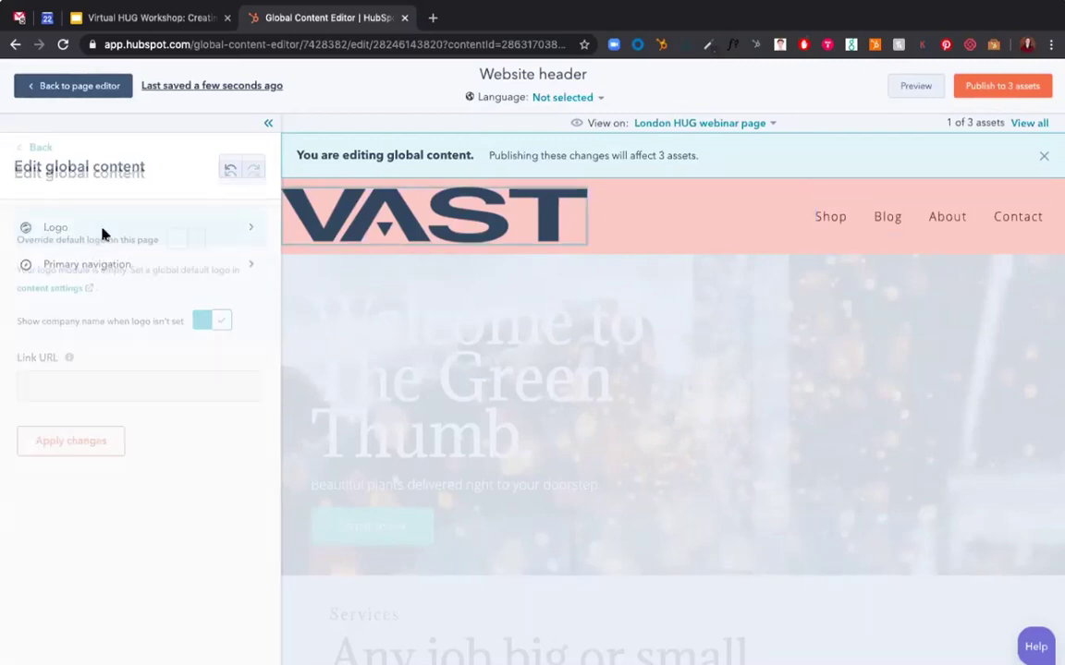
{"action": "left_click", "coordinate": [178, 241]}
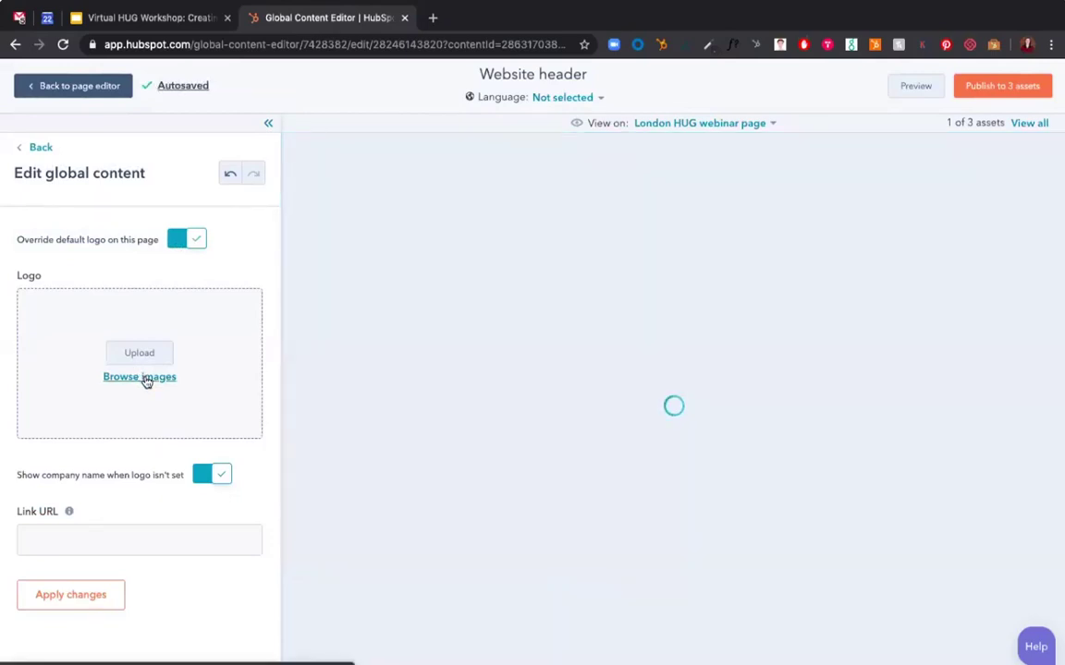
{"action": "left_click", "coordinate": [143, 379]}
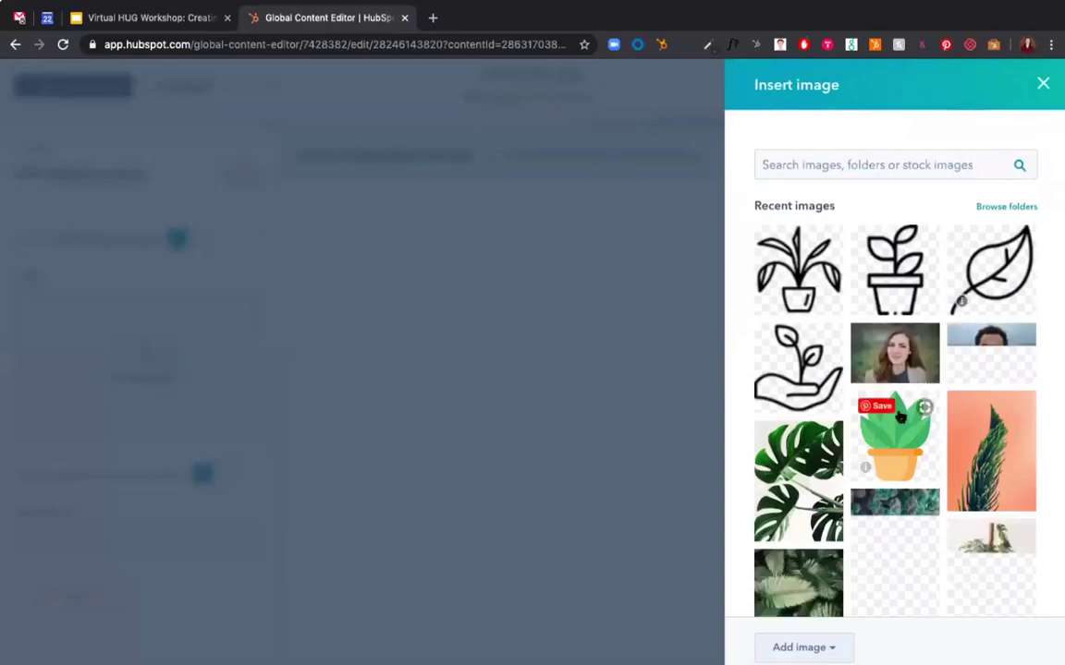
{"action": "left_click", "coordinate": [901, 415]}
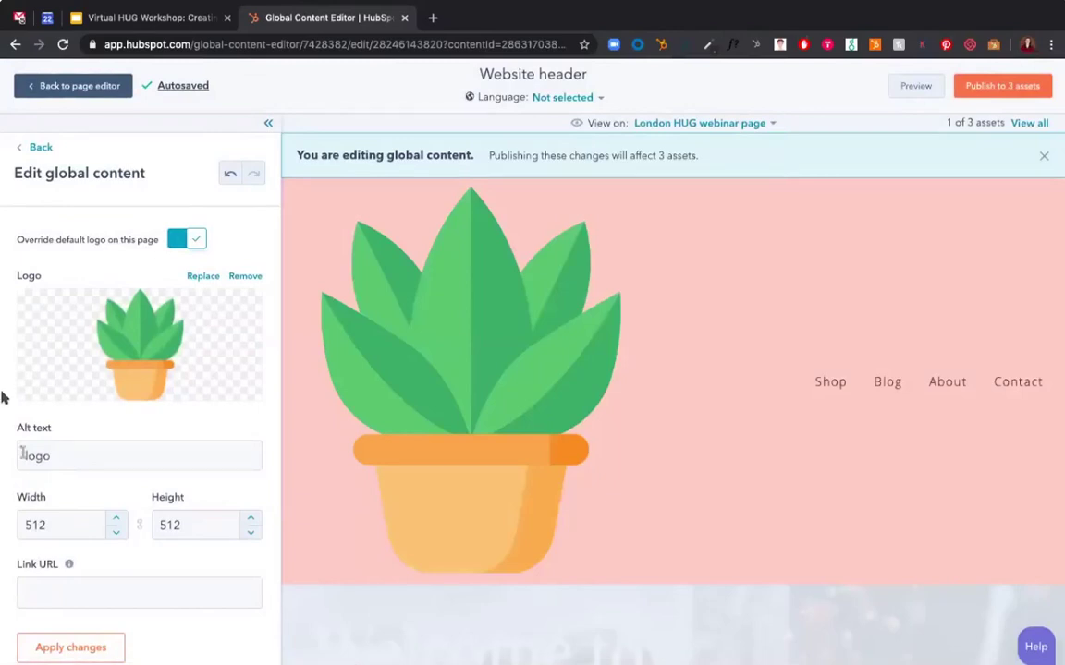
{"action": "double_click", "coordinate": [33, 524]}
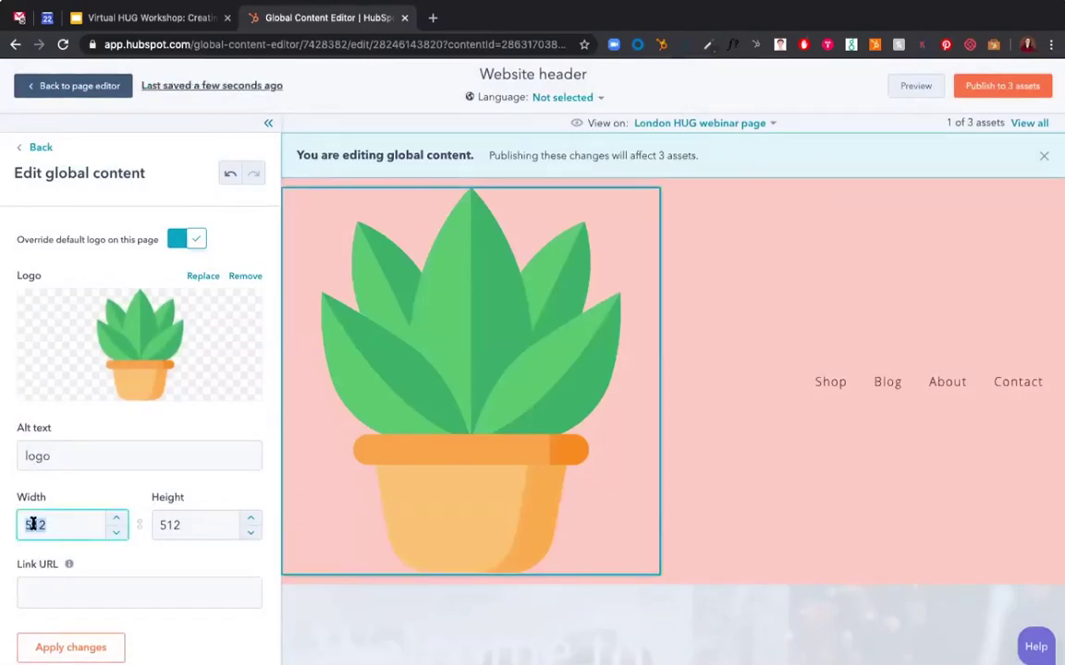
{"action": "type", "text": "50"}
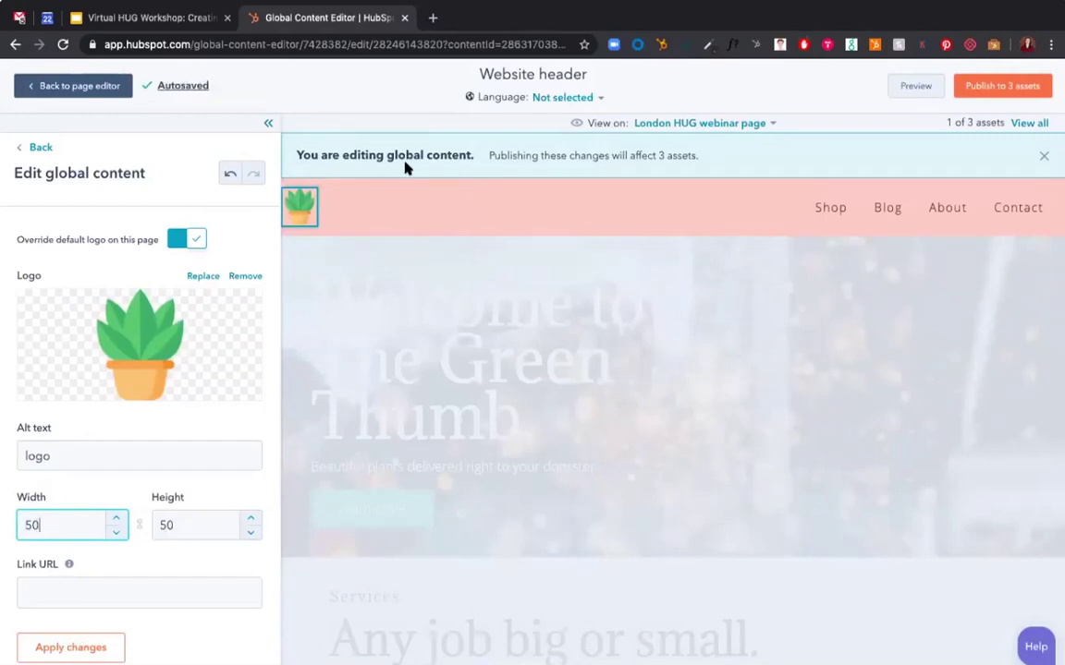
{"action": "left_click", "coordinate": [1017, 88]}
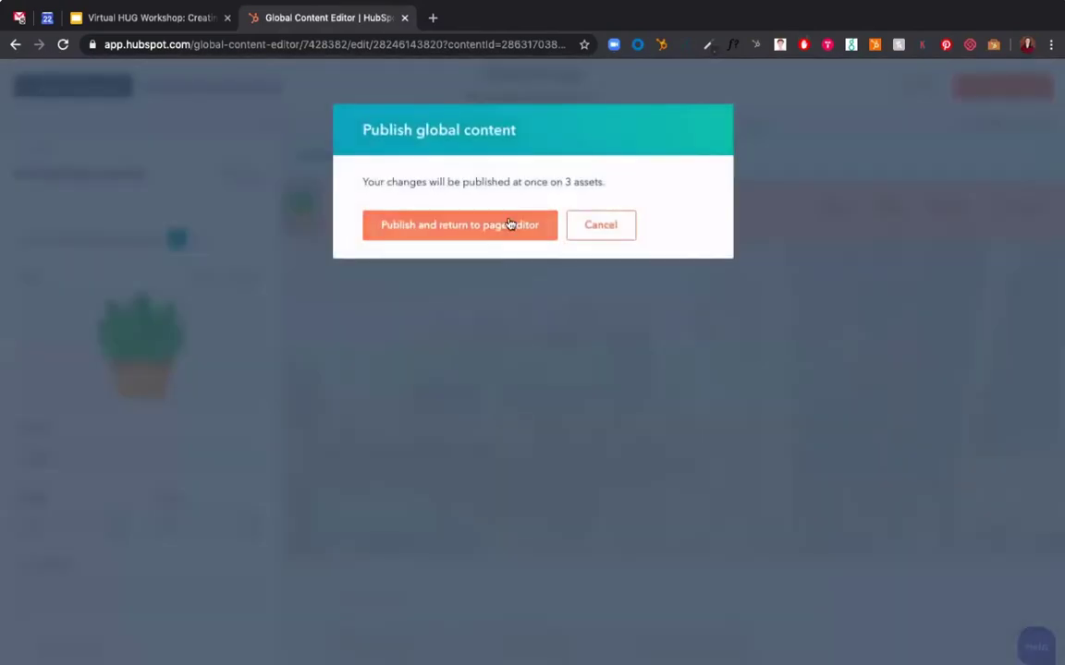
Confirm the header publish, return to the page editor, and open the hero section options.
{"action": "left_click", "coordinate": [508, 225]}
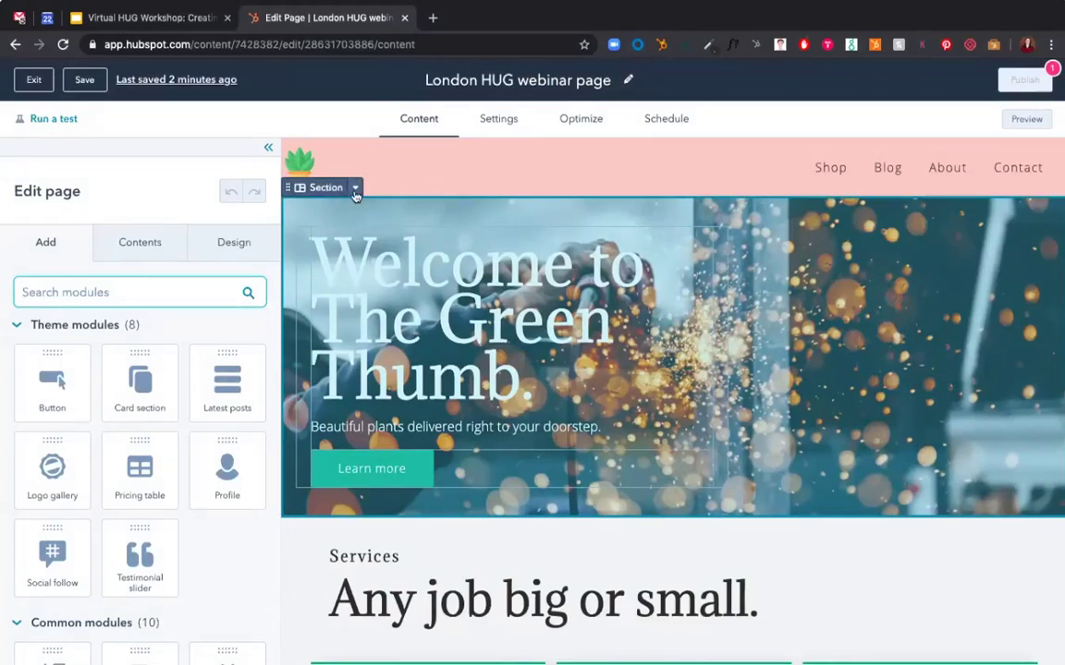
{"action": "left_click", "coordinate": [355, 189]}
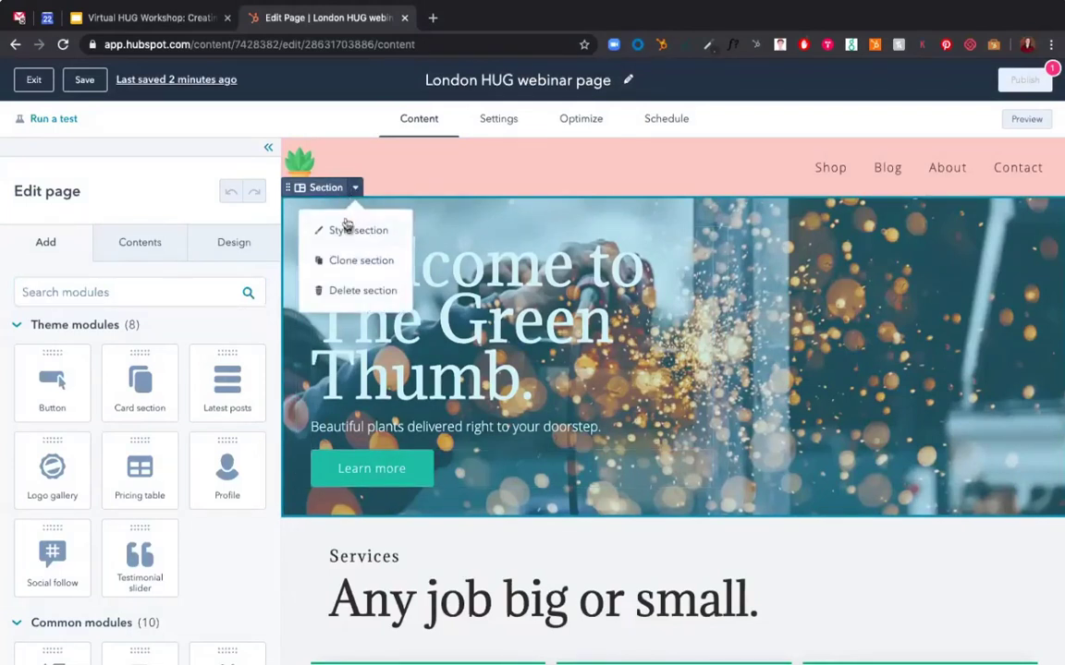
Replace the 'Welcome to The Green Thumb' hero background image with the leafy fern photo.
{"action": "left_click", "coordinate": [335, 230]}
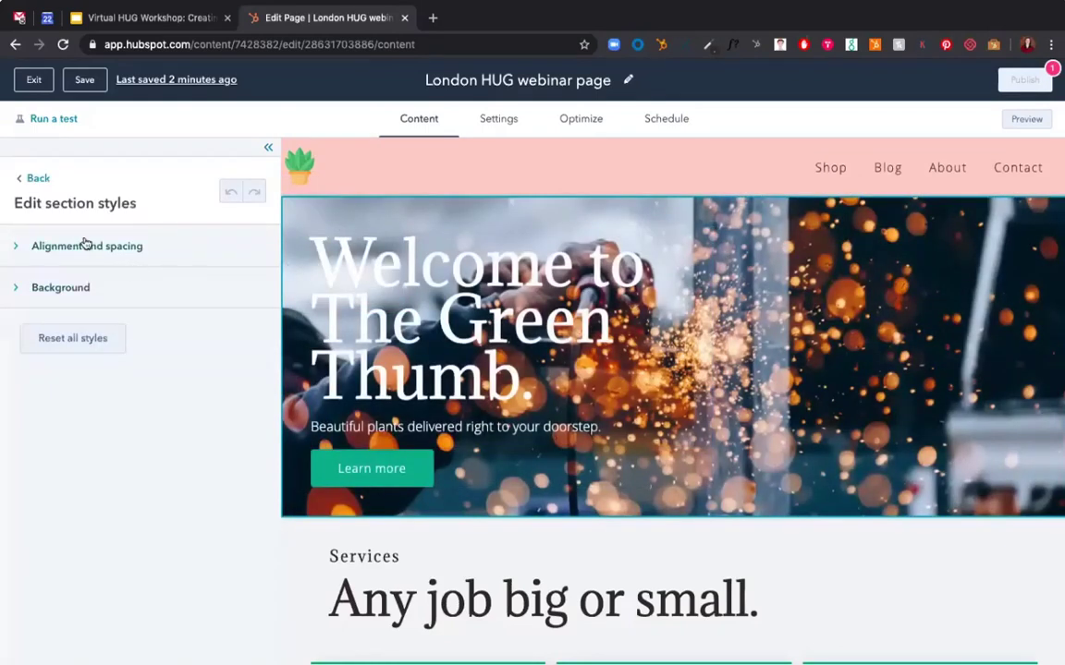
{"action": "left_click", "coordinate": [67, 289]}
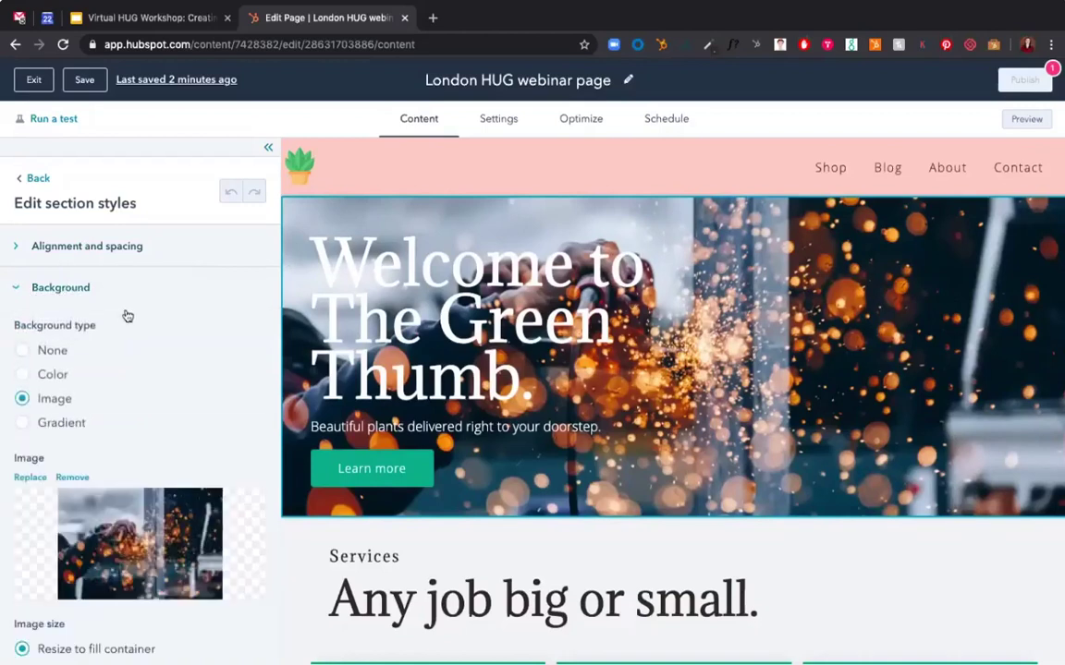
{"action": "scroll", "coordinate": [128, 317], "scroll_direction": "down", "scroll_amount": 1}
{"action": "scroll", "coordinate": [128, 316], "scroll_direction": "down", "scroll_amount": 1}
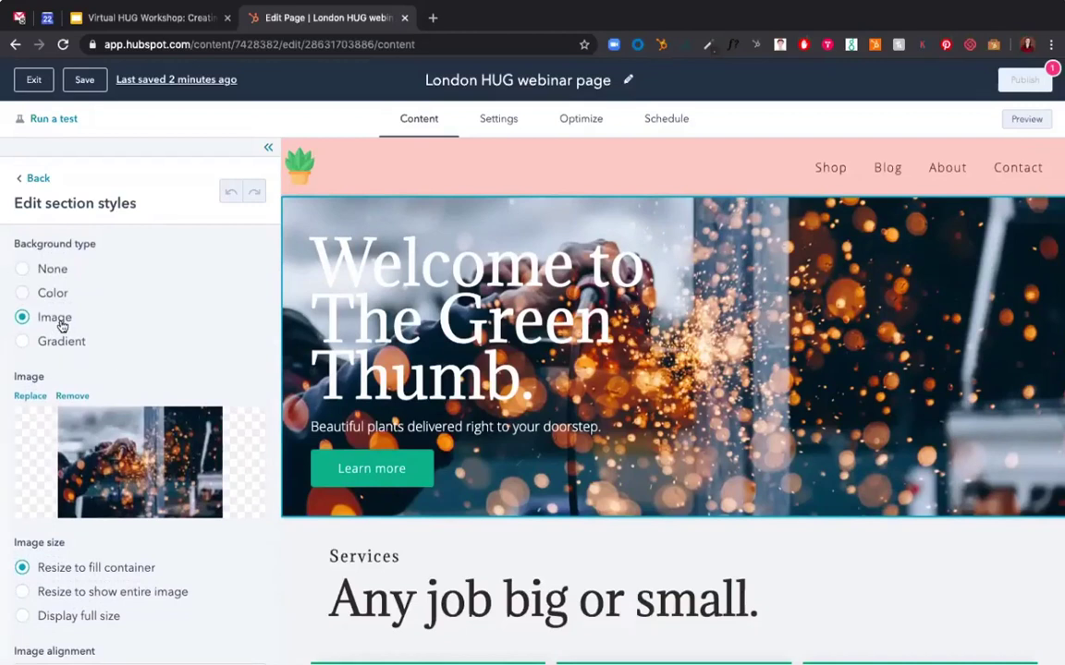
{"action": "scroll", "coordinate": [181, 297], "scroll_direction": "down", "scroll_amount": 2}
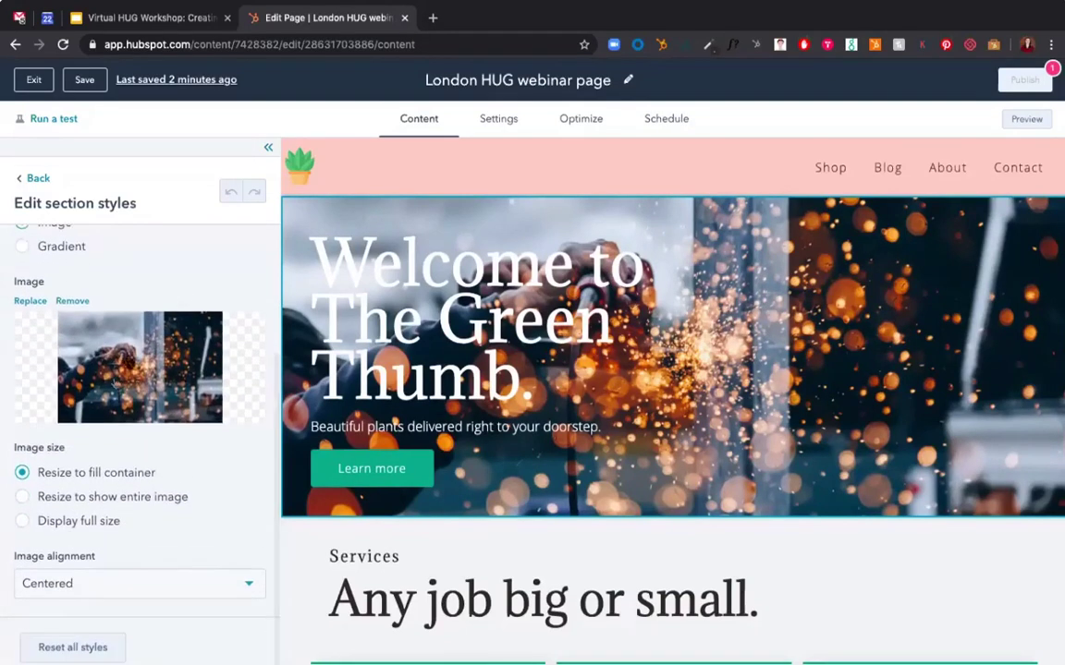
{"action": "mouse_move", "coordinate": [116, 380]}
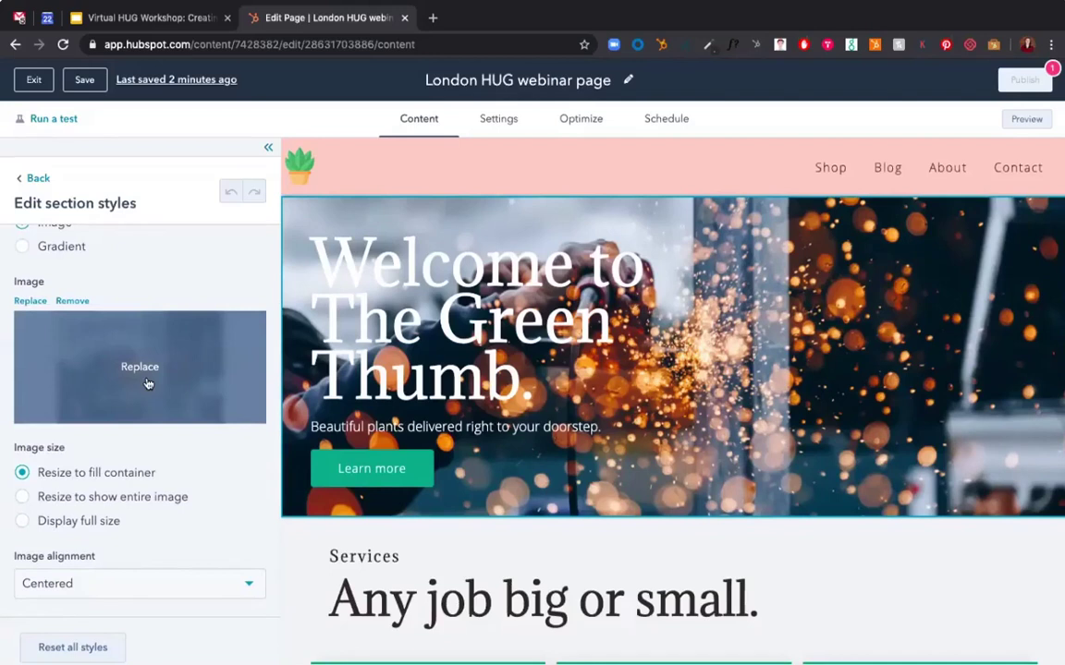
{"action": "left_click", "coordinate": [144, 379]}
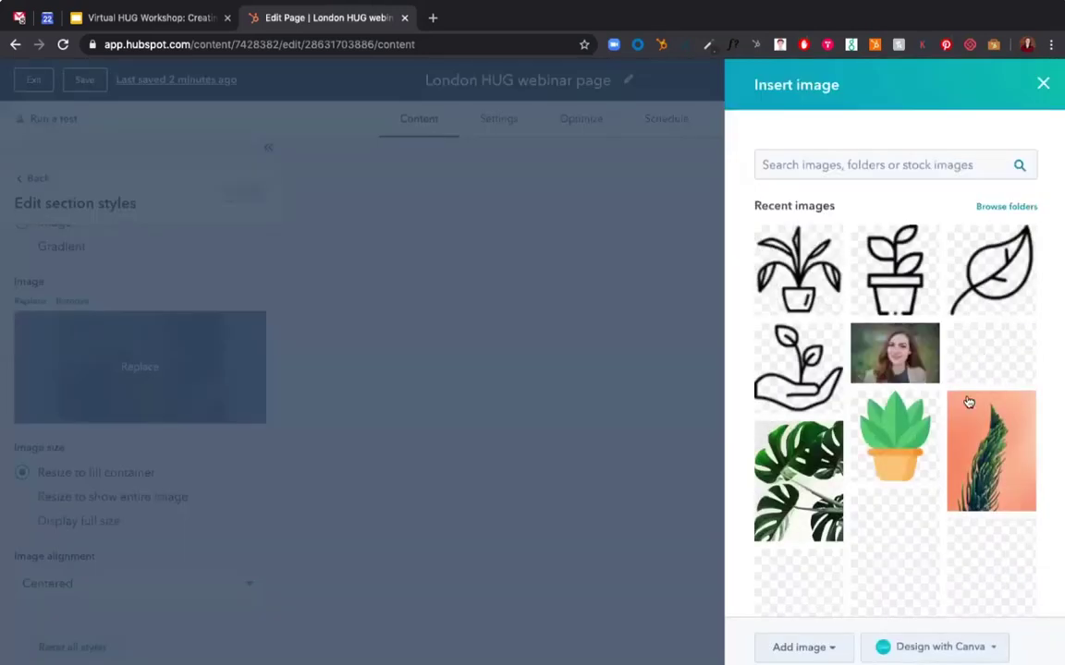
{"action": "scroll", "coordinate": [803, 425], "scroll_direction": "down", "scroll_amount": 2}
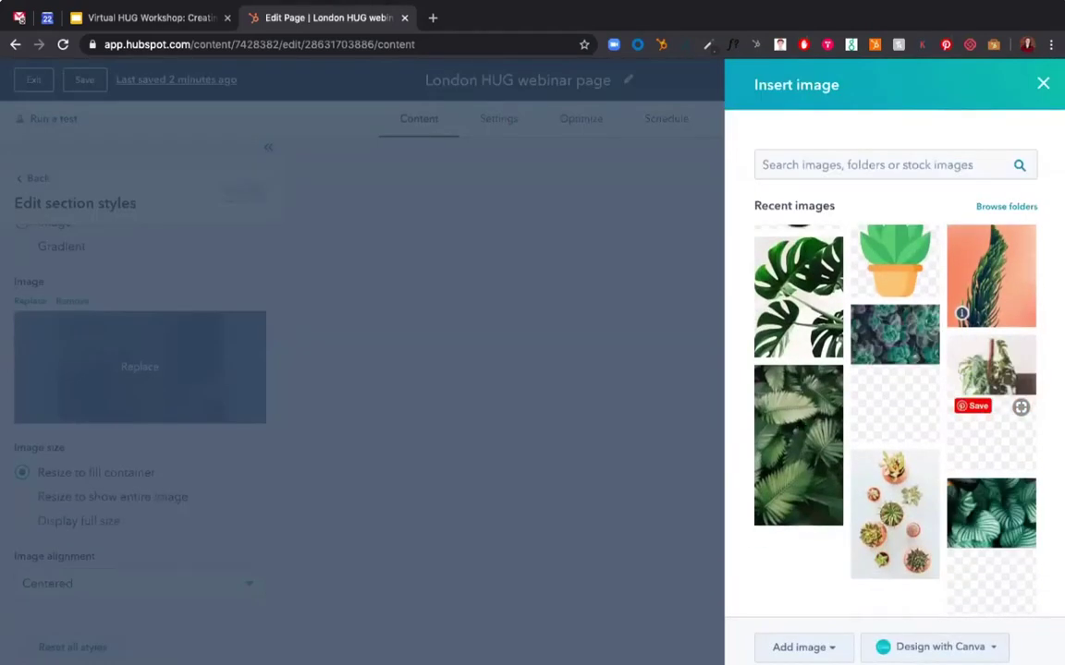
{"action": "left_click", "coordinate": [802, 425]}
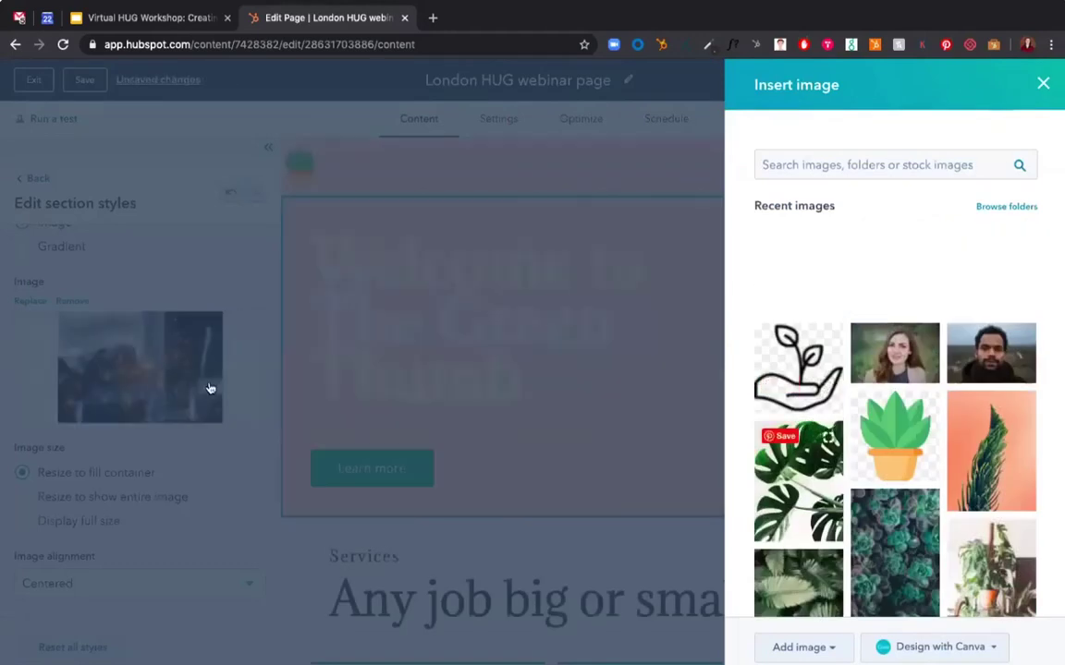
{"action": "left_click", "coordinate": [29, 399]}
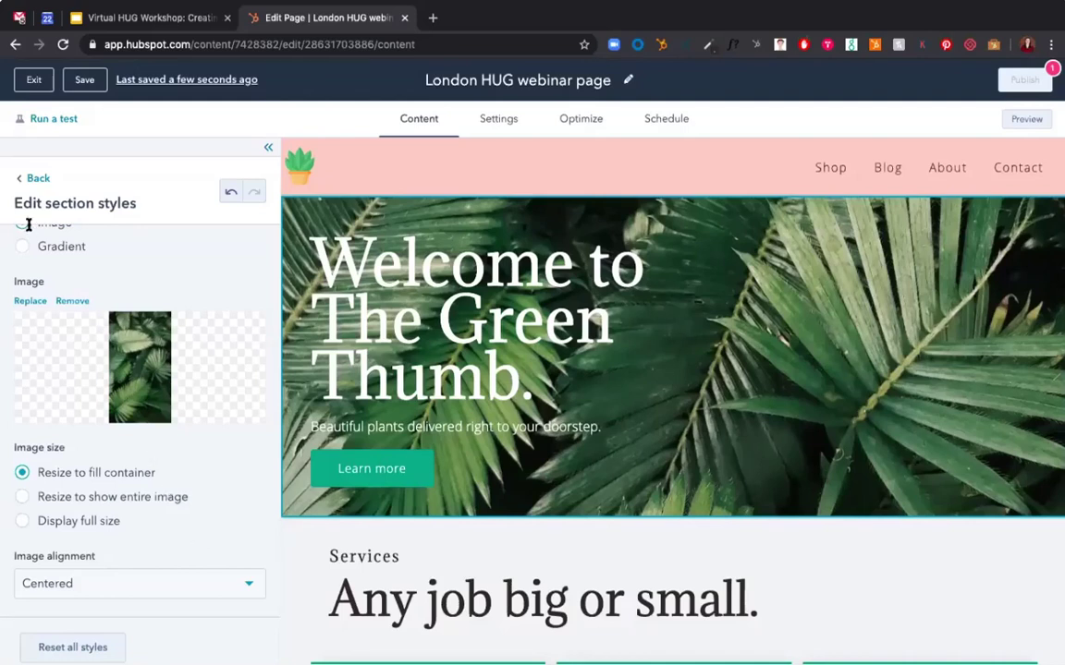
Set the Big Project section's background to the succulents photo, resized to fill the container.
{"action": "scroll", "coordinate": [331, 340], "scroll_direction": "down", "scroll_amount": 10}
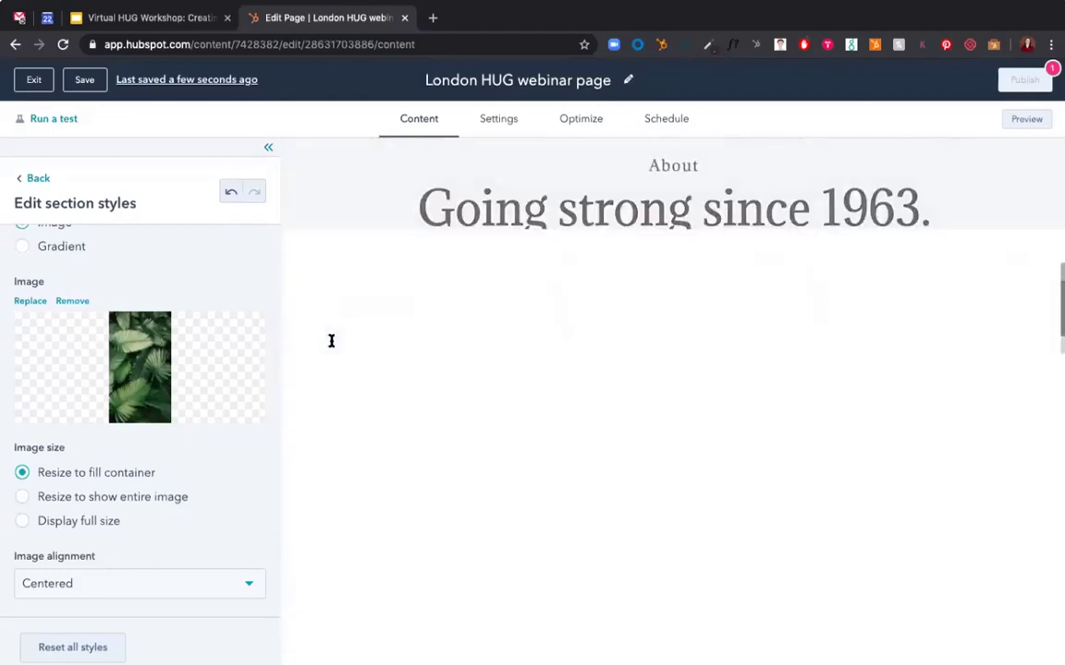
{"action": "scroll", "coordinate": [354, 349], "scroll_direction": "down", "scroll_amount": 4}
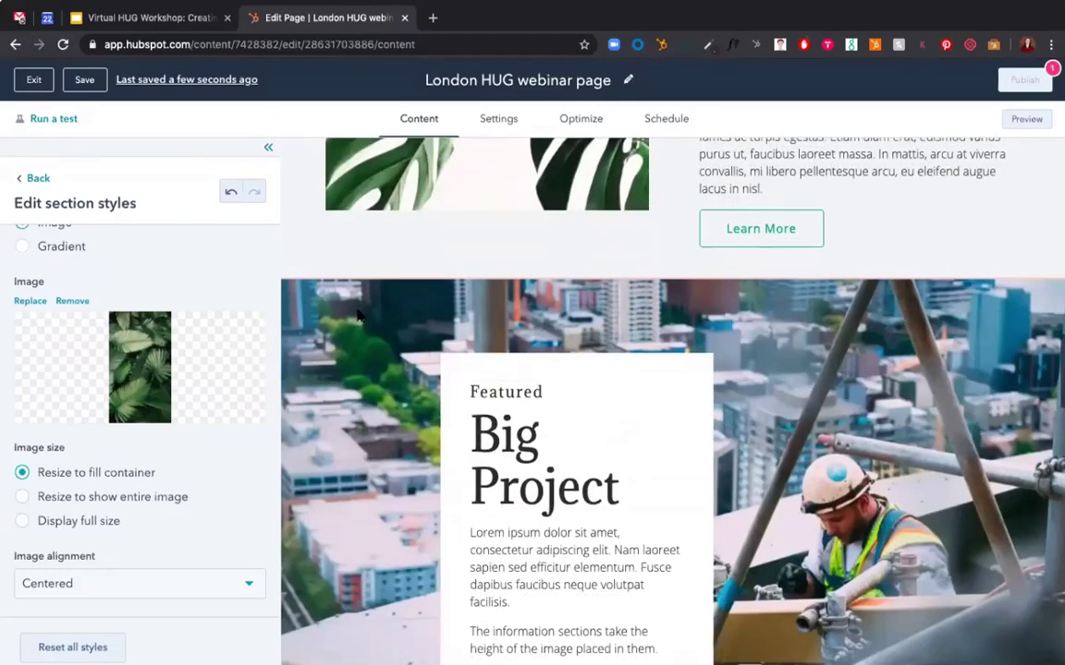
{"action": "left_click", "coordinate": [359, 316]}
{"action": "left_click", "coordinate": [355, 269]}
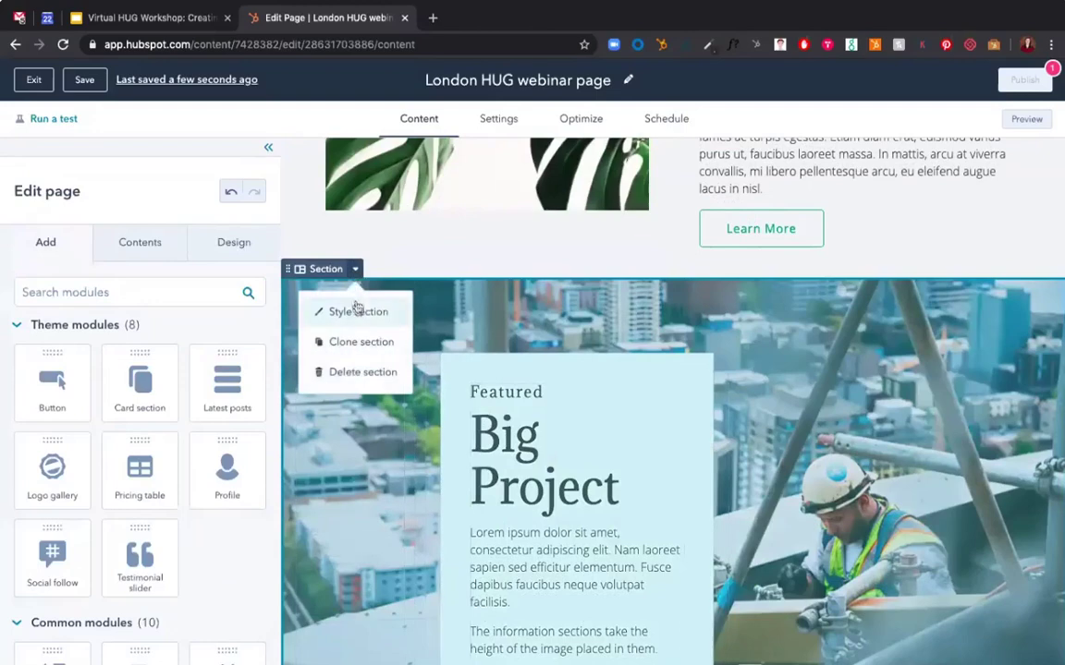
{"action": "left_click", "coordinate": [356, 309]}
{"action": "left_click", "coordinate": [82, 291]}
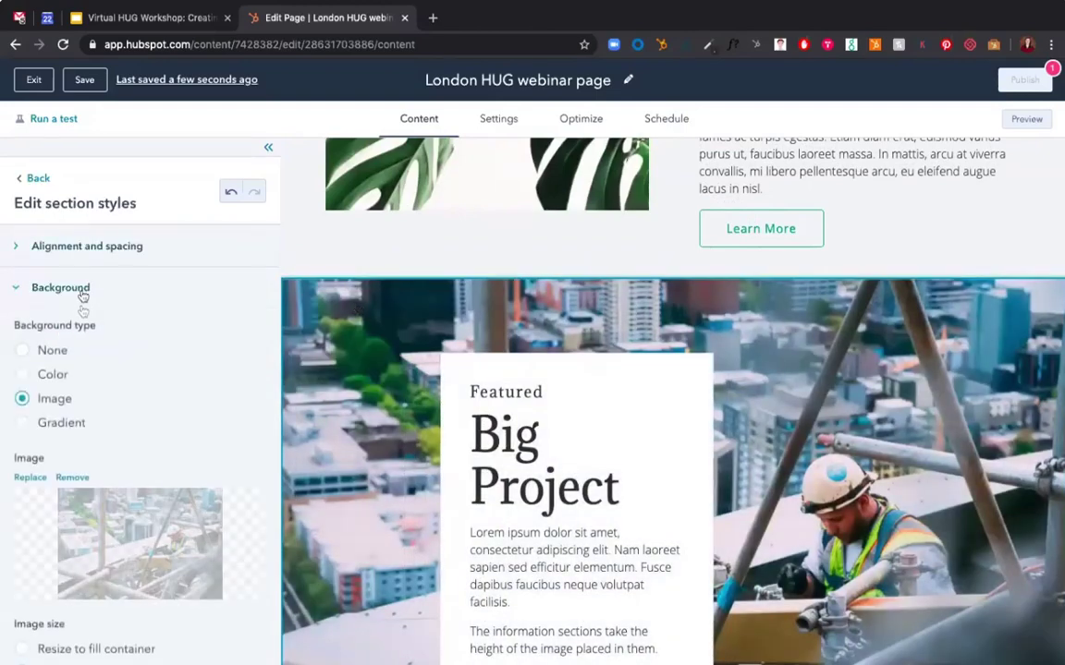
{"action": "scroll", "coordinate": [139, 416], "scroll_direction": "down", "scroll_amount": 3}
{"action": "left_click", "coordinate": [137, 412]}
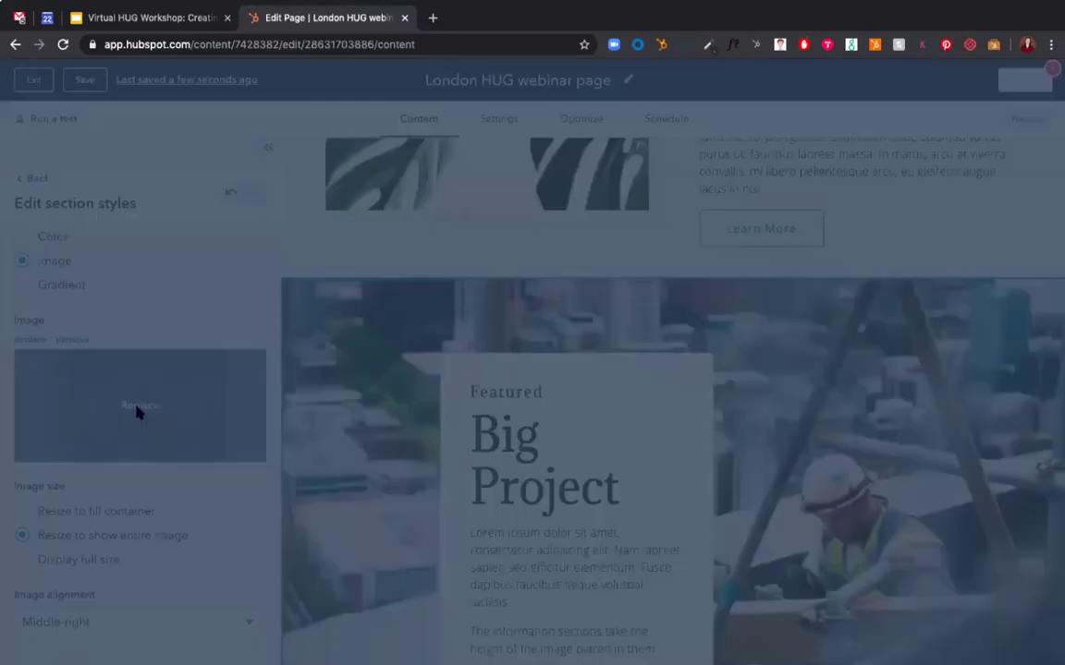
{"action": "left_click", "coordinate": [896, 552]}
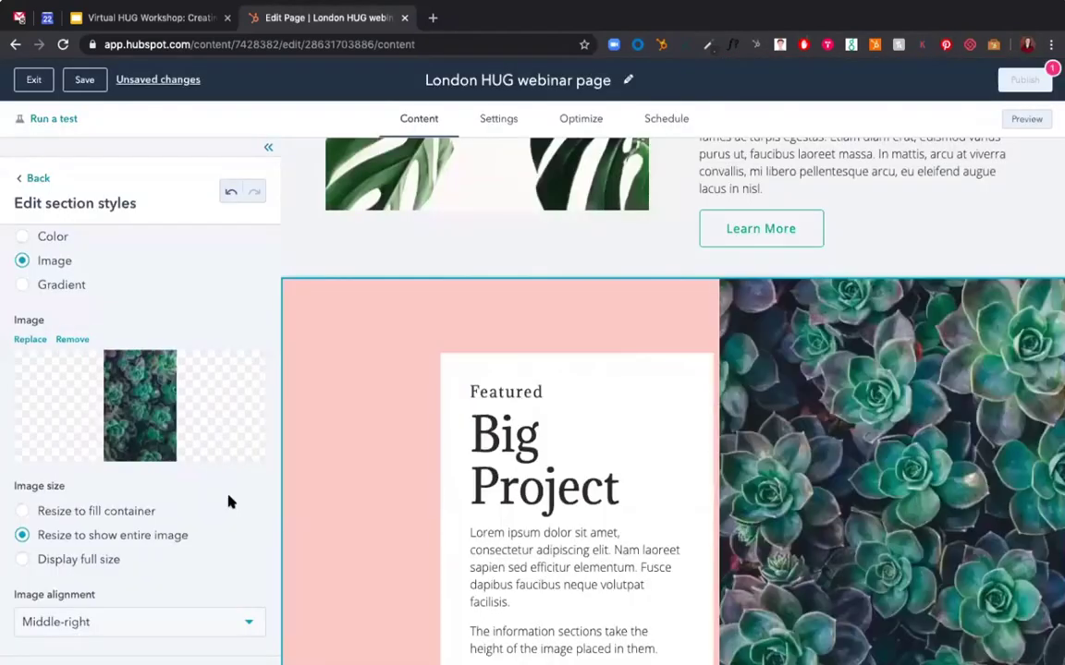
{"action": "scroll", "coordinate": [230, 502], "scroll_direction": "down", "scroll_amount": 1}
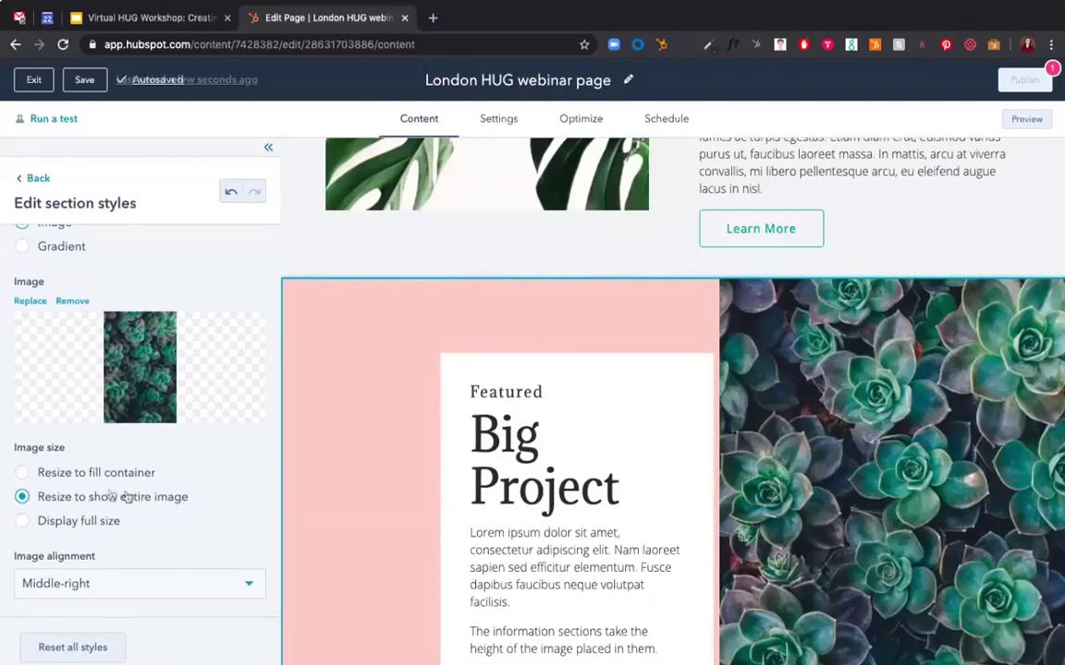
{"action": "left_click", "coordinate": [69, 473]}
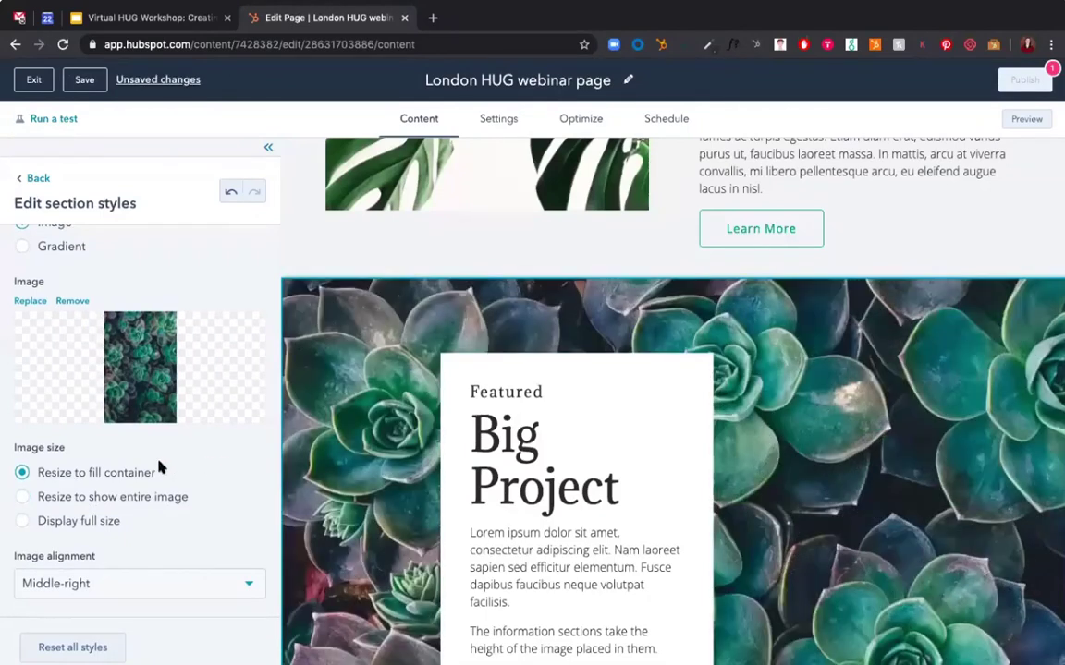
{"action": "left_click", "coordinate": [37, 178]}
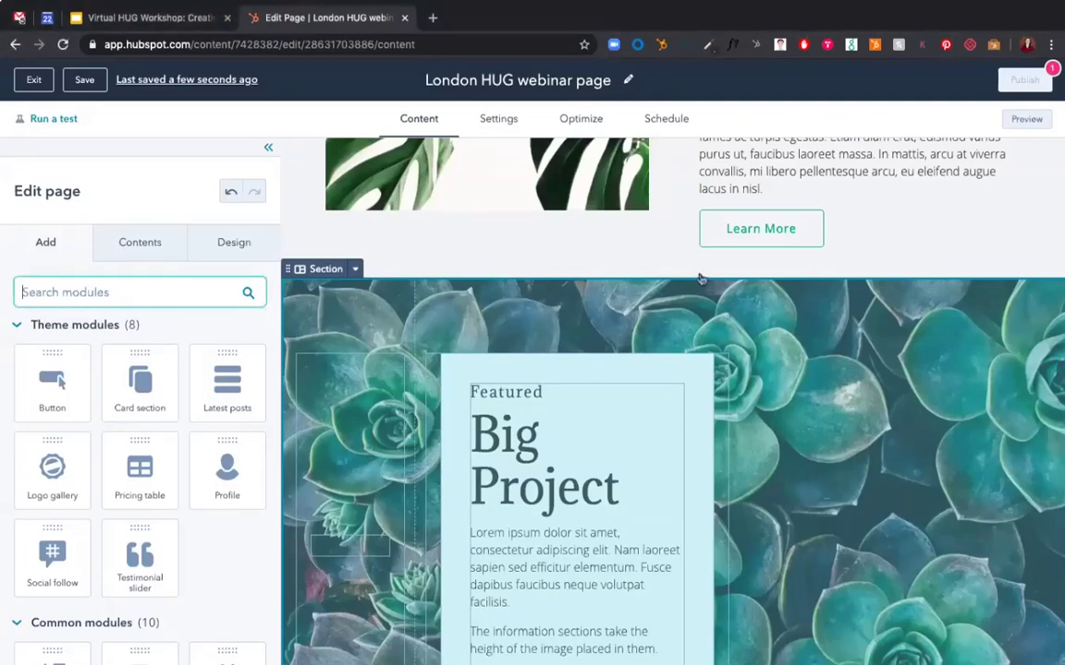
Retitle the featured card heading from 'Big Project' to 'Succulent Garden'.
{"action": "scroll", "coordinate": [555, 406], "scroll_direction": "down", "scroll_amount": 2}
{"action": "left_click", "coordinate": [529, 393]}
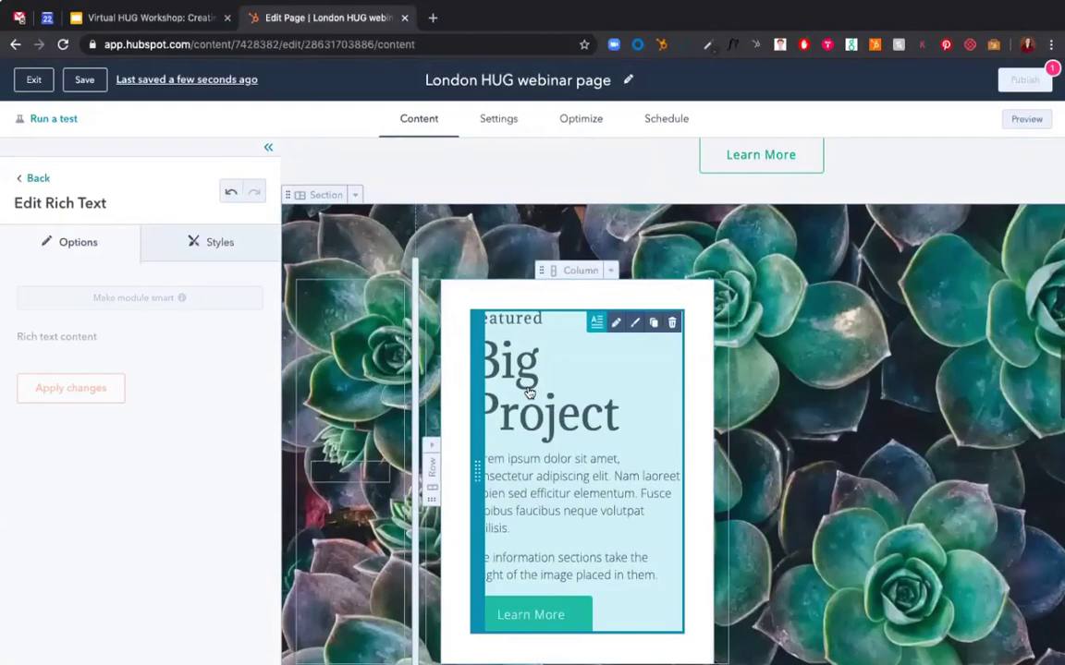
{"action": "left_click_drag", "start_coordinate": [618, 411], "coordinate": [478, 361]}
{"action": "type", "text": "Succulent Garden"}
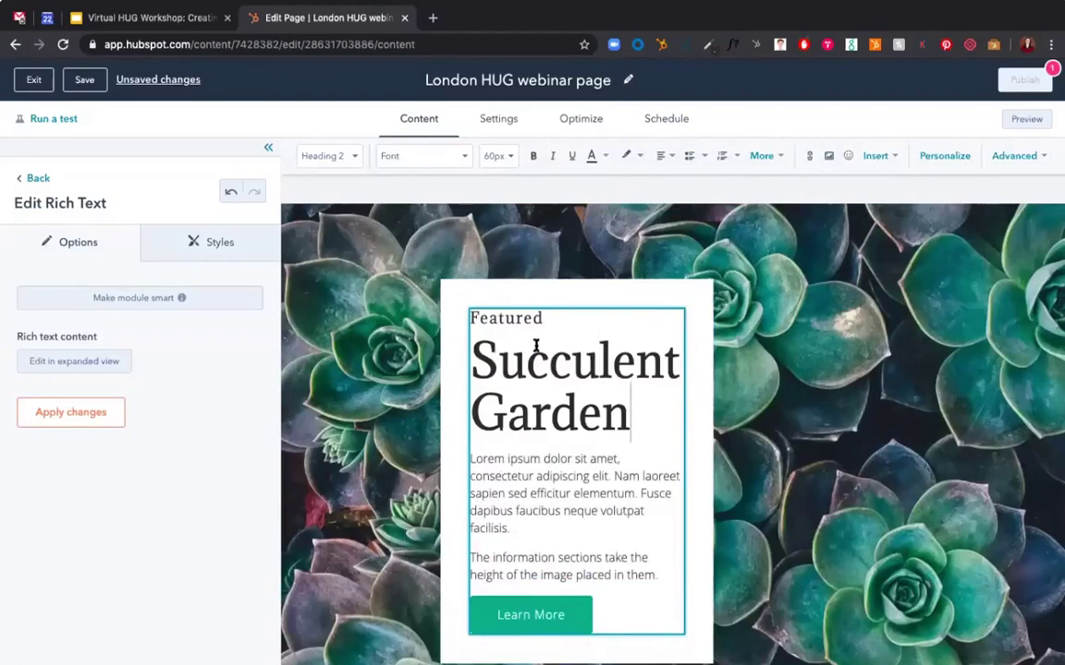
{"action": "scroll", "coordinate": [592, 358], "scroll_direction": "up", "scroll_amount": 3}
{"action": "scroll", "coordinate": [592, 359], "scroll_direction": "up", "scroll_amount": 5}
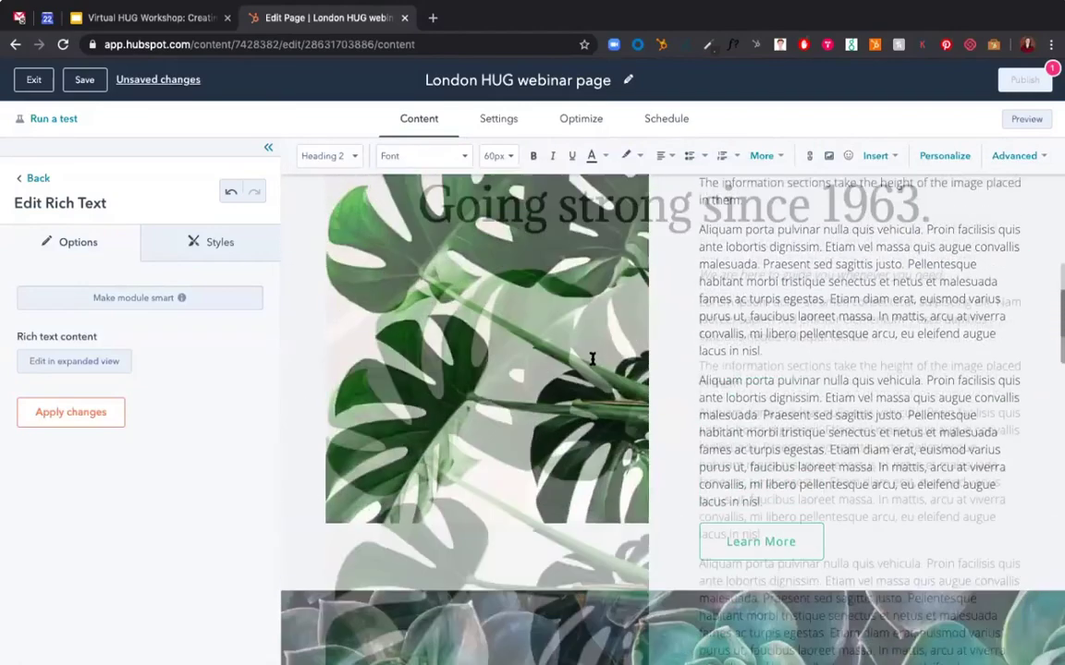
{"action": "scroll", "coordinate": [593, 359], "scroll_direction": "up", "scroll_amount": 10}
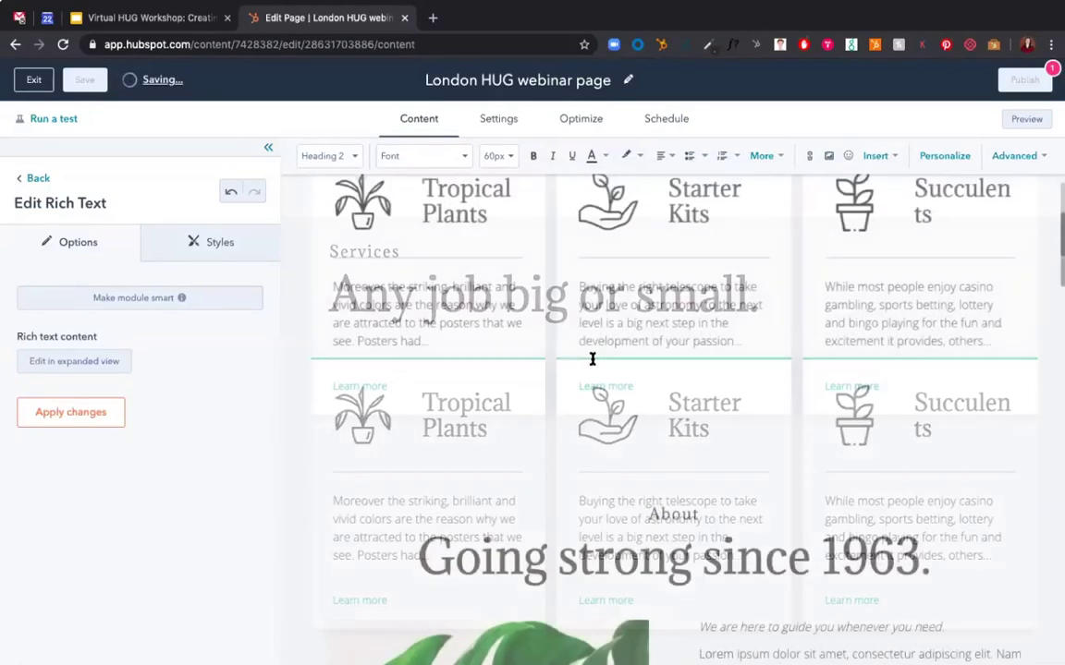
{"action": "scroll", "coordinate": [592, 356], "scroll_direction": "down", "scroll_amount": 10}
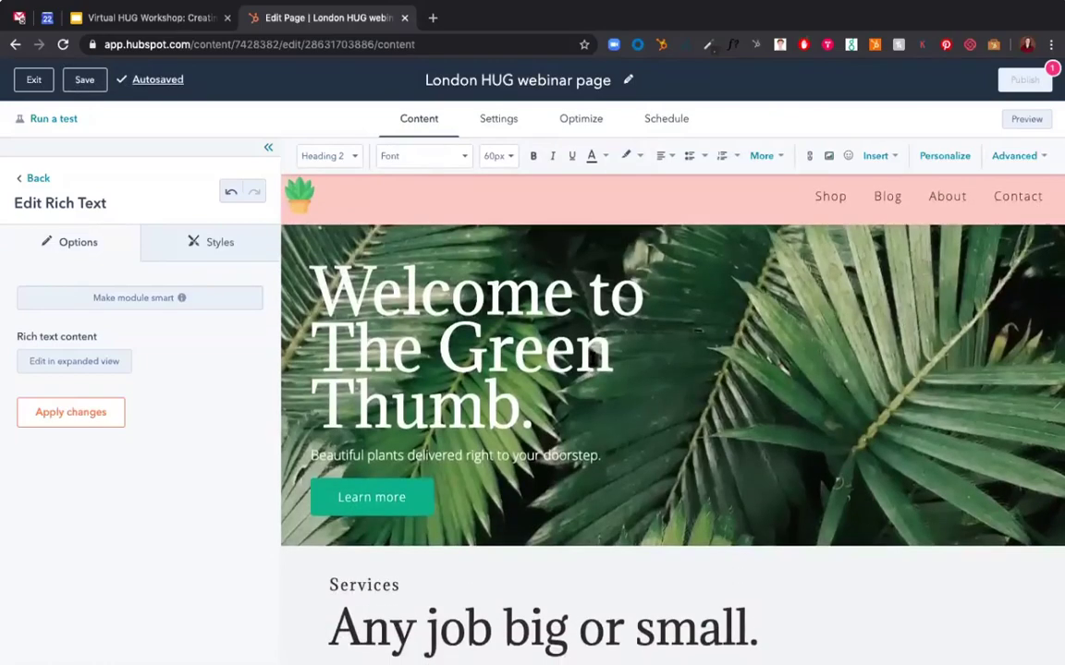
{"action": "scroll", "coordinate": [592, 359], "scroll_direction": "down", "scroll_amount": 10}
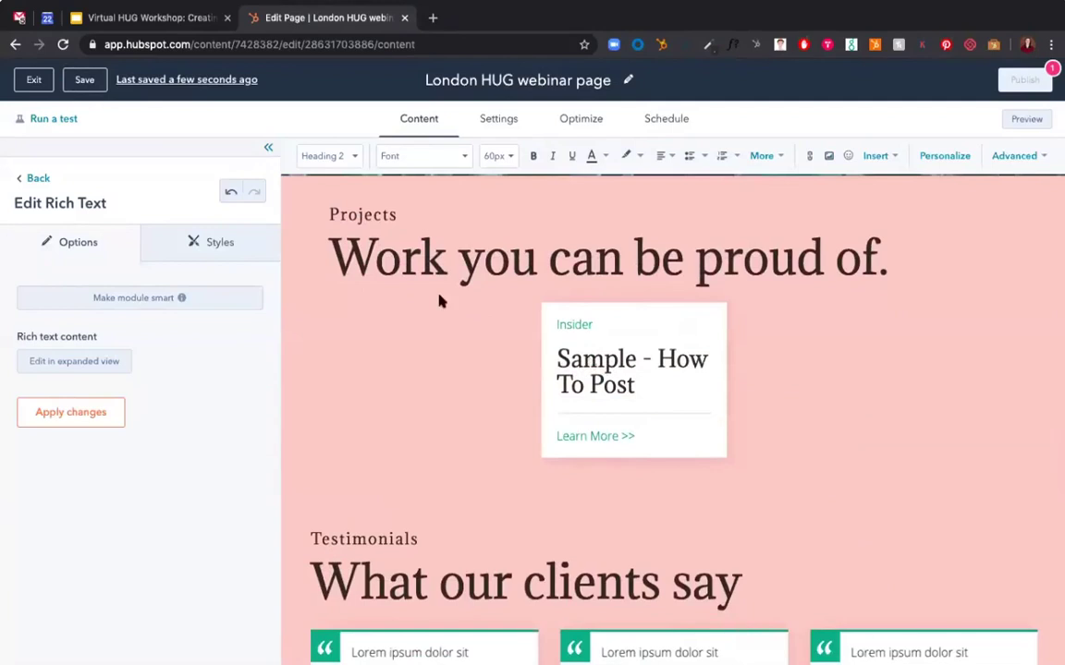
Relabel the Projects text block as 'Blog'.
{"action": "left_click", "coordinate": [441, 300]}
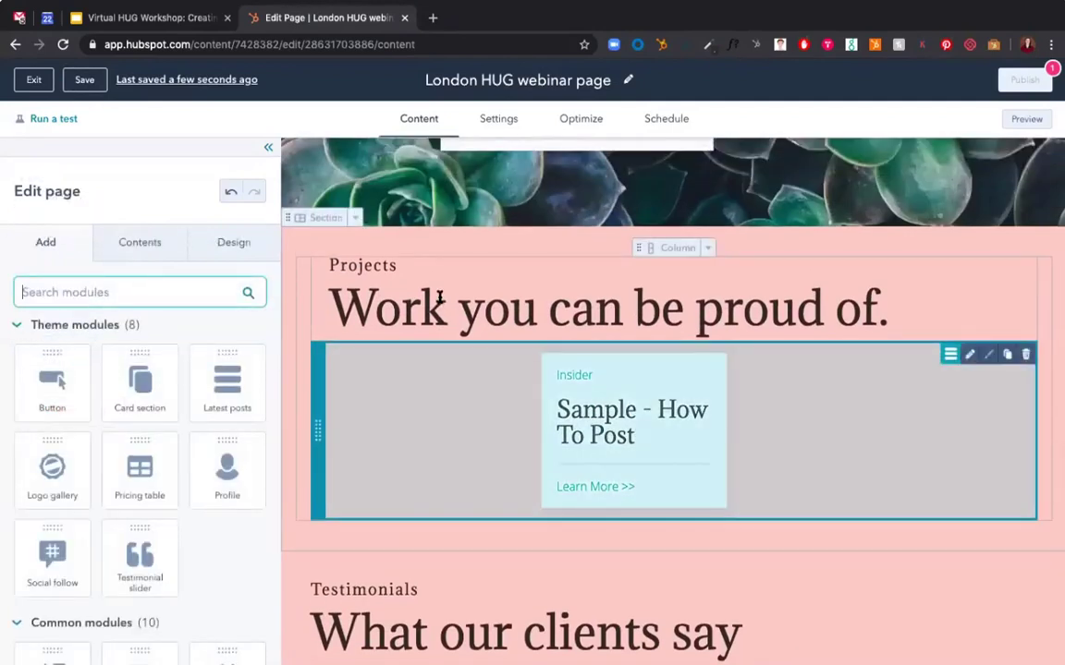
{"action": "left_click", "coordinate": [374, 275]}
{"action": "left_click", "coordinate": [368, 265]}
{"action": "double_click", "coordinate": [368, 265]}
{"action": "type", "text": "Blog"}
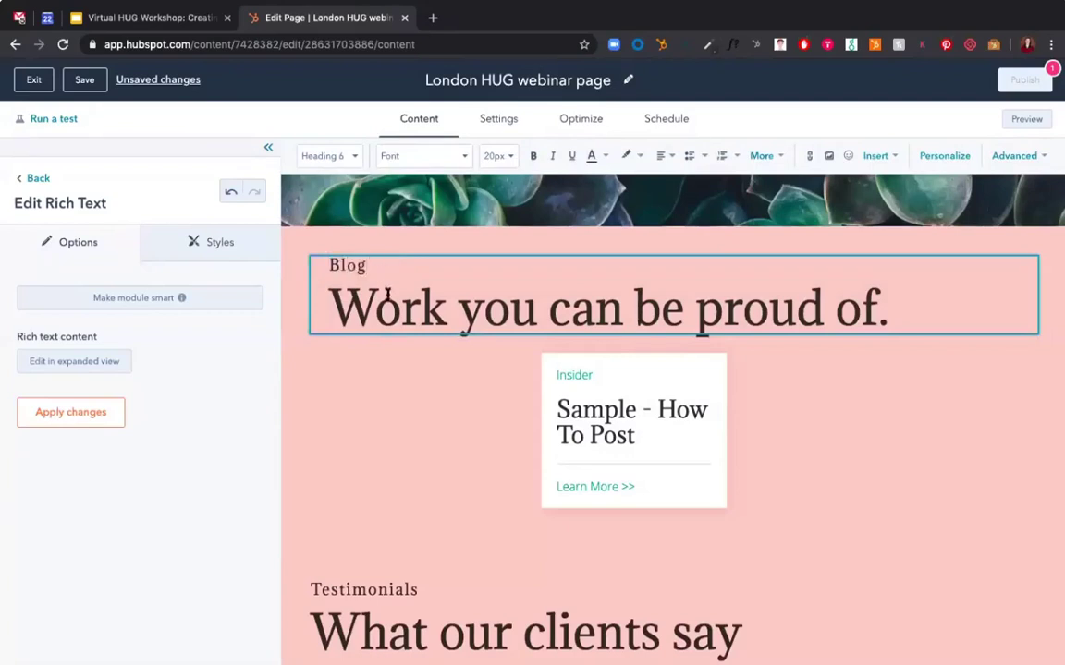
Replace the section heading with 'Care tips, plant inspo, and more.'.
{"action": "double_click", "coordinate": [380, 301]}
{"action": "key", "text": "shift+End"}
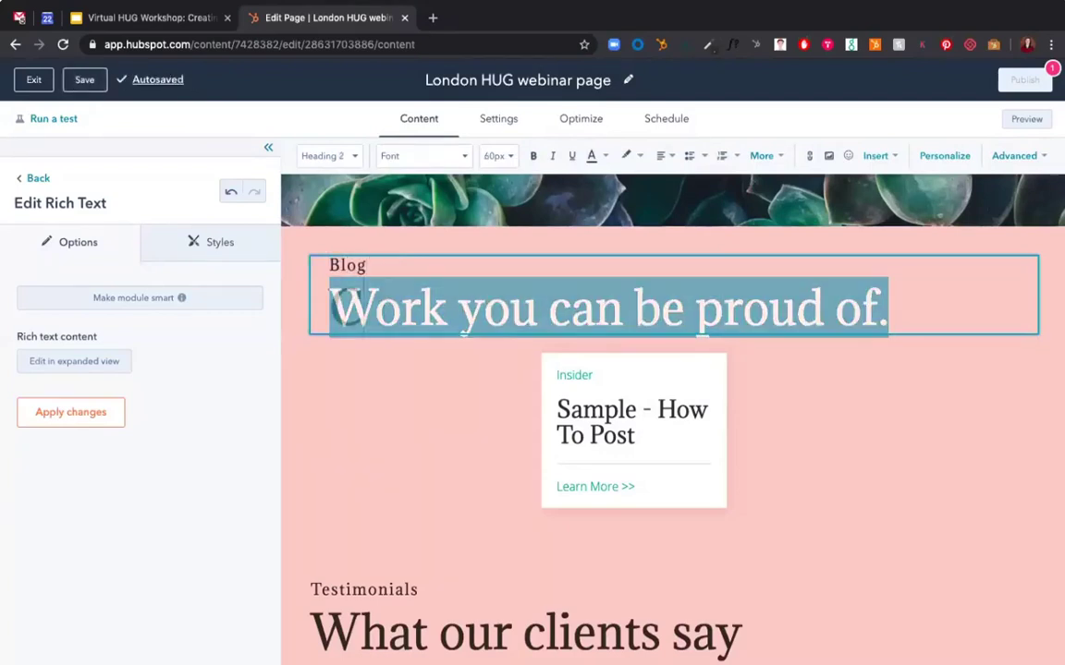
{"action": "type", "text": "Care tipcs"}
{"action": "key", "text": "BackSpace"}
{"action": "key", "text": "BackSpace"}
{"action": "type", "text": "s, "}
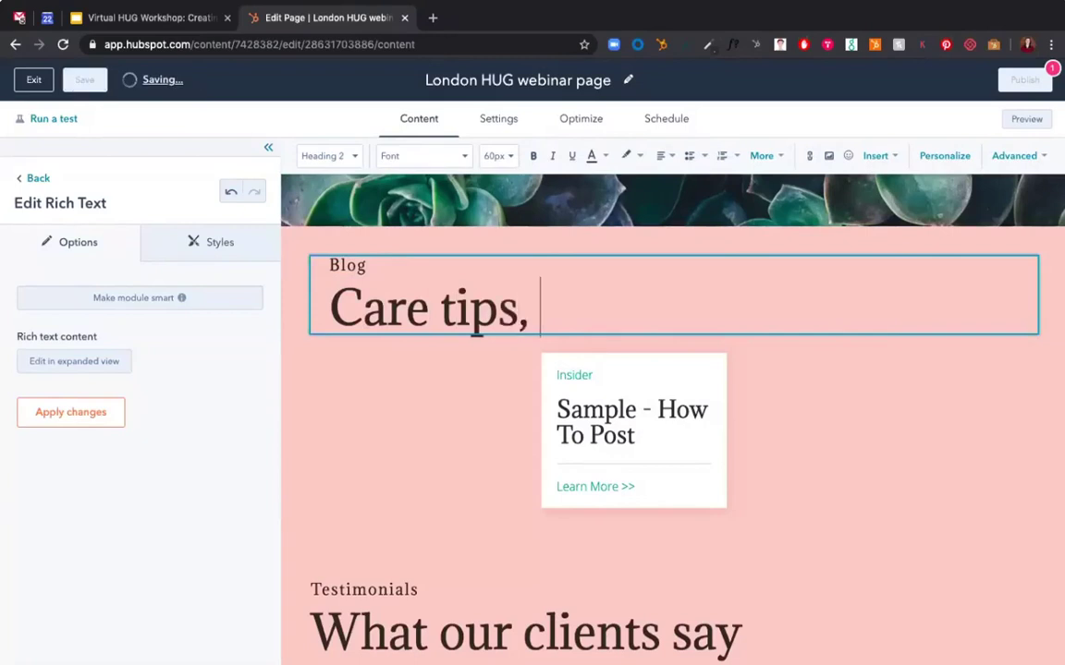
{"action": "type", "text": "plant inspo, and more."}
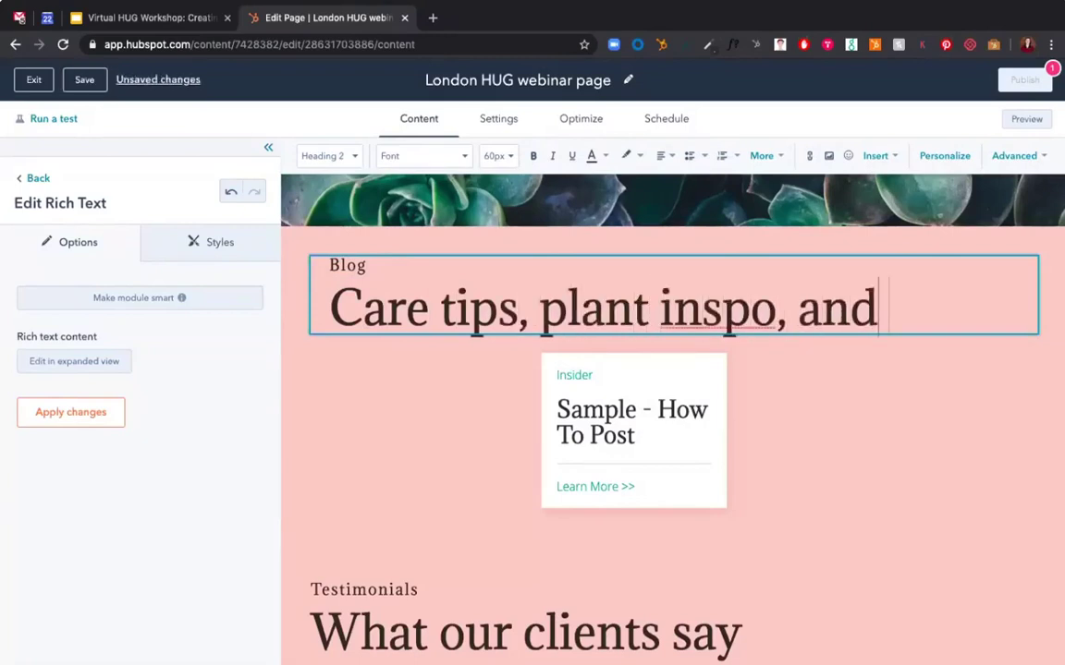
{"action": "left_click", "coordinate": [324, 230]}
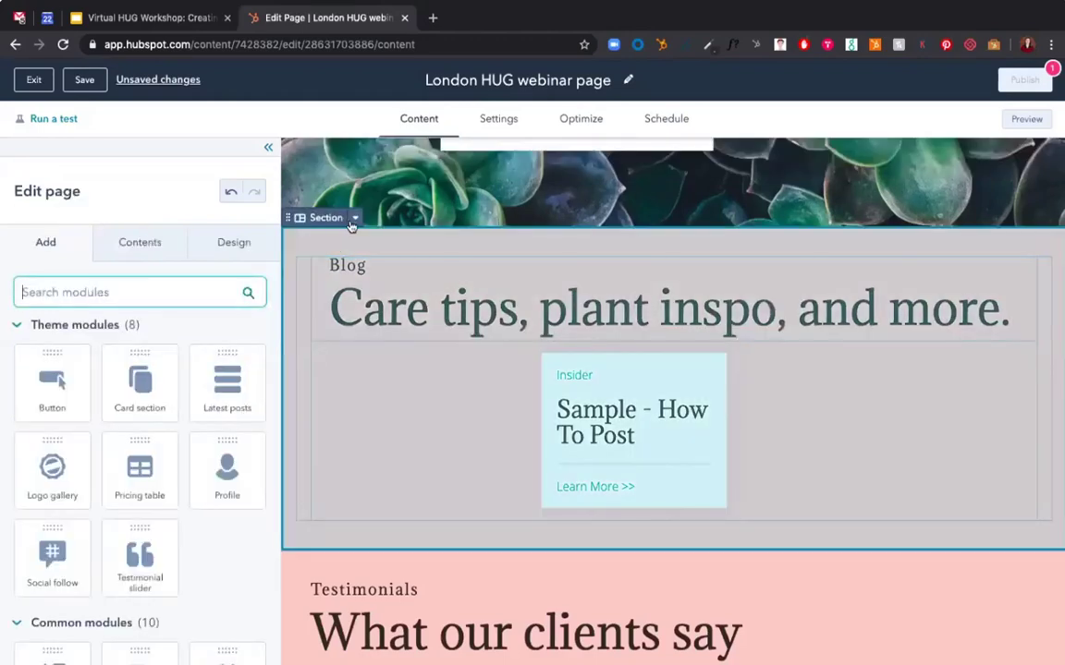
Move the Blog section below the Sign Up Now form and open the newsletter section's style settings.
{"action": "scroll", "coordinate": [385, 280], "scroll_direction": "down", "scroll_amount": 7}
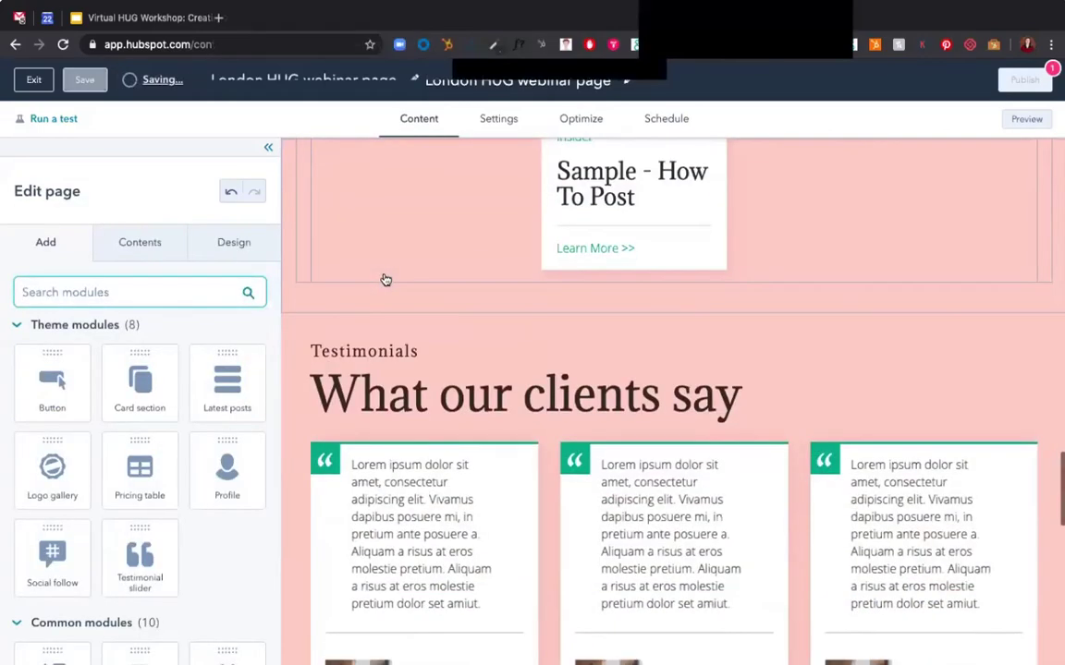
{"action": "scroll", "coordinate": [384, 280], "scroll_direction": "up", "scroll_amount": 7}
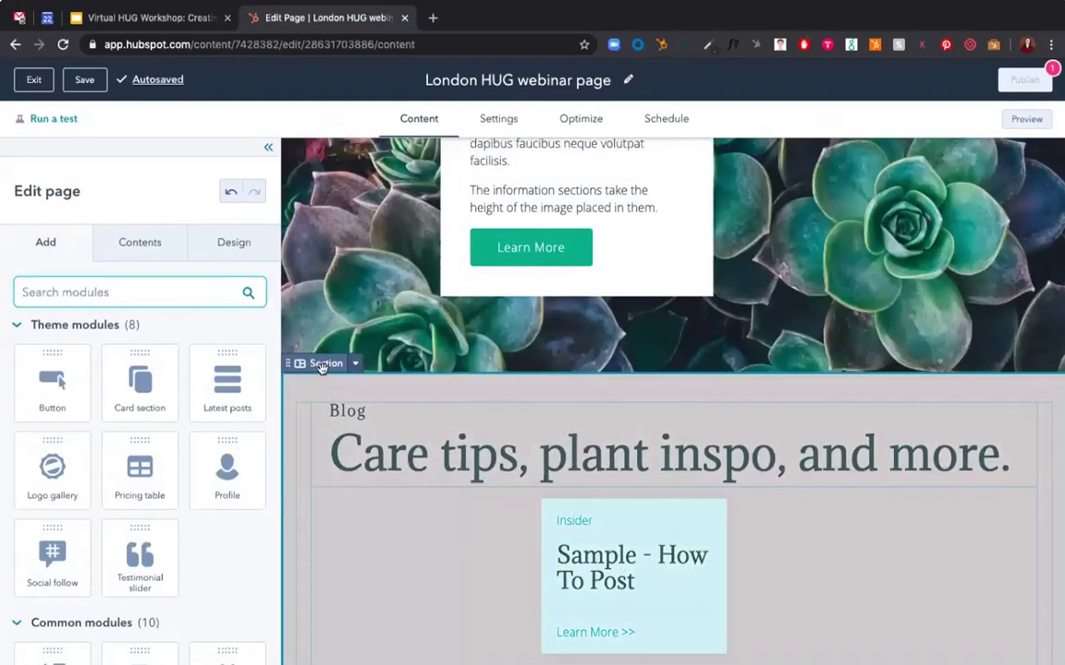
{"action": "left_click_drag", "start_coordinate": [322, 367], "coordinate": [385, 623]}
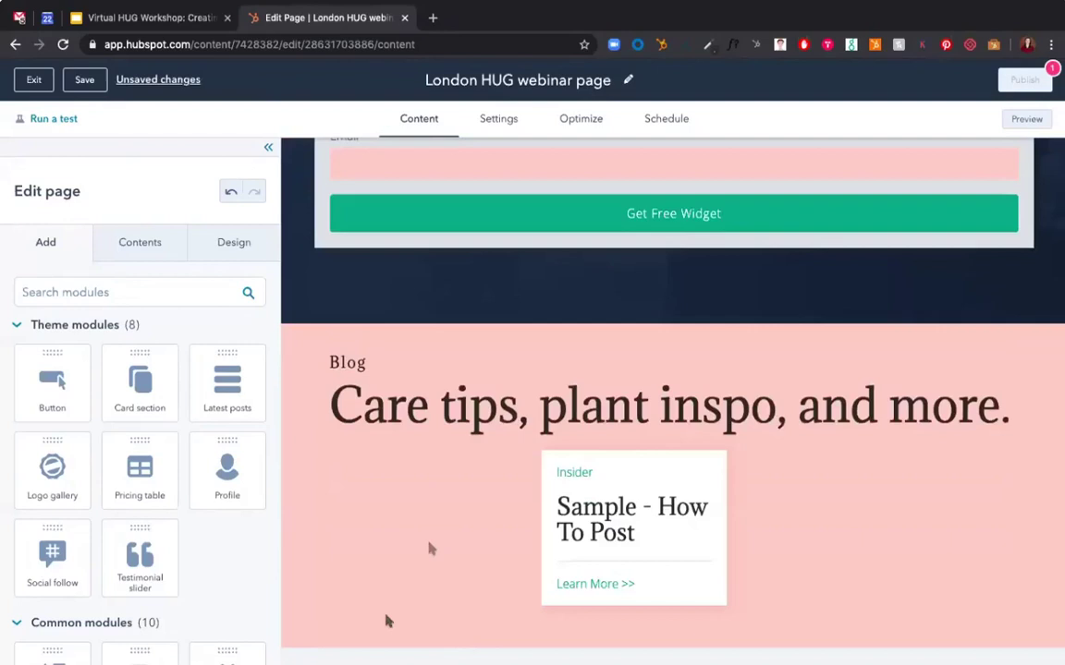
{"action": "scroll", "coordinate": [430, 549], "scroll_direction": "down", "scroll_amount": 2}
{"action": "scroll", "coordinate": [456, 504], "scroll_direction": "up", "scroll_amount": 8}
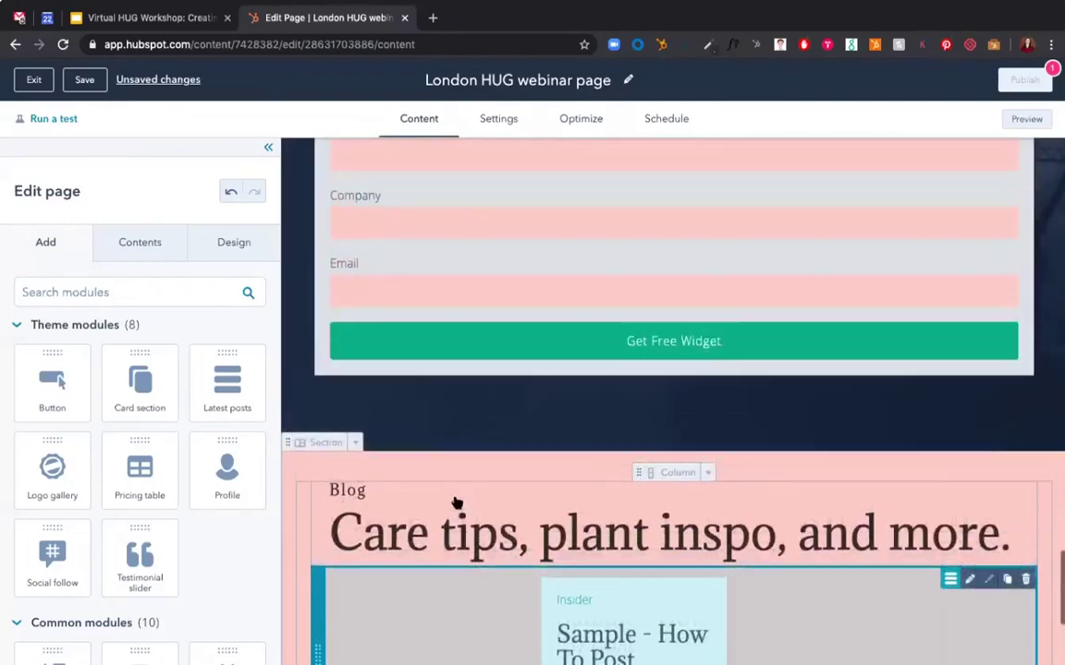
{"action": "left_click", "coordinate": [354, 219]}
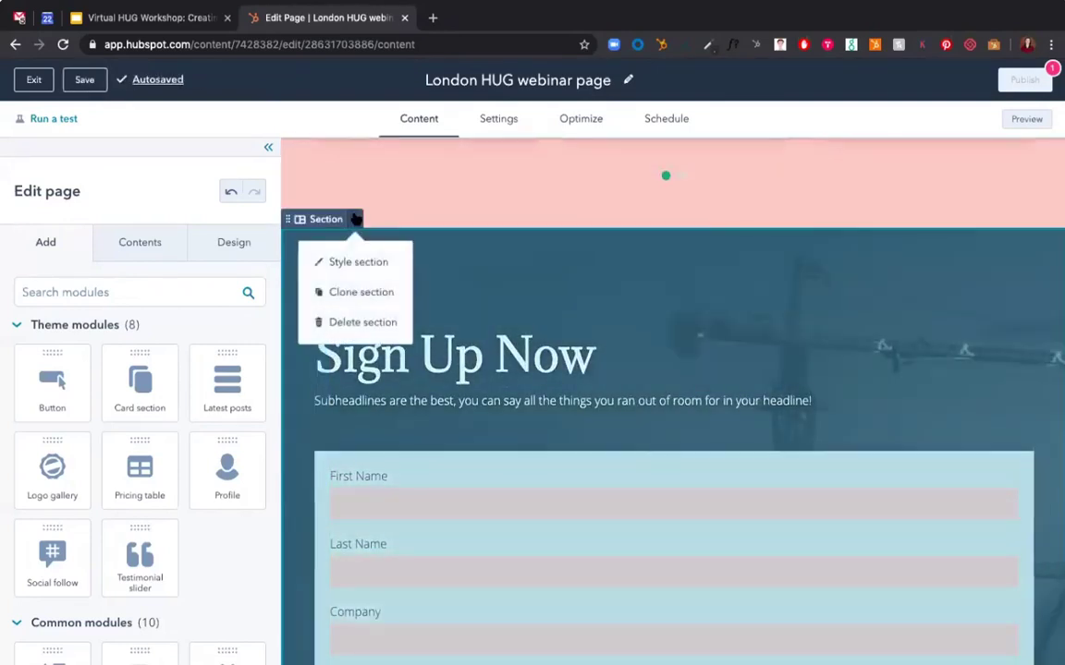
{"action": "left_click", "coordinate": [355, 262]}
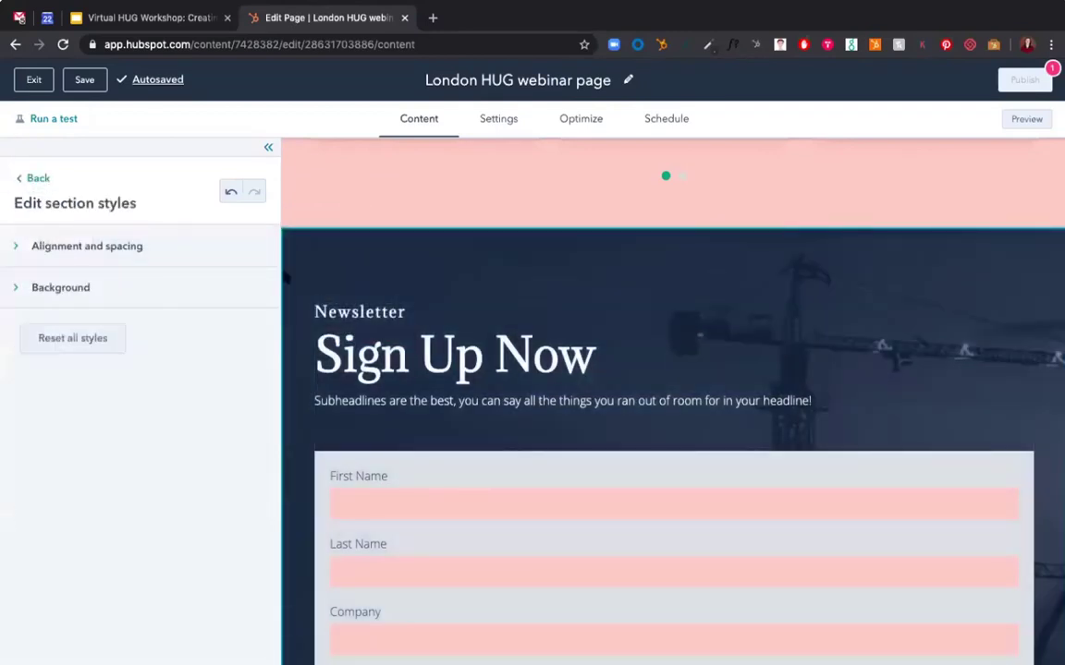
Switch the Sign Up Now section background from the photo to solid colour 54AC85.
{"action": "left_click", "coordinate": [143, 277]}
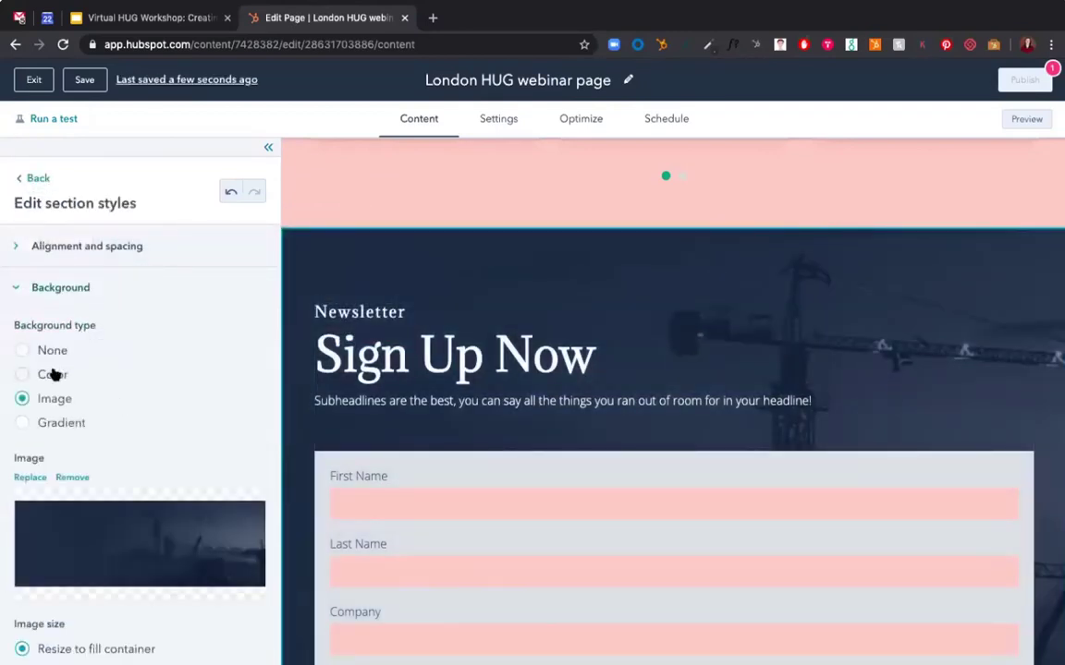
{"action": "left_click", "coordinate": [53, 374]}
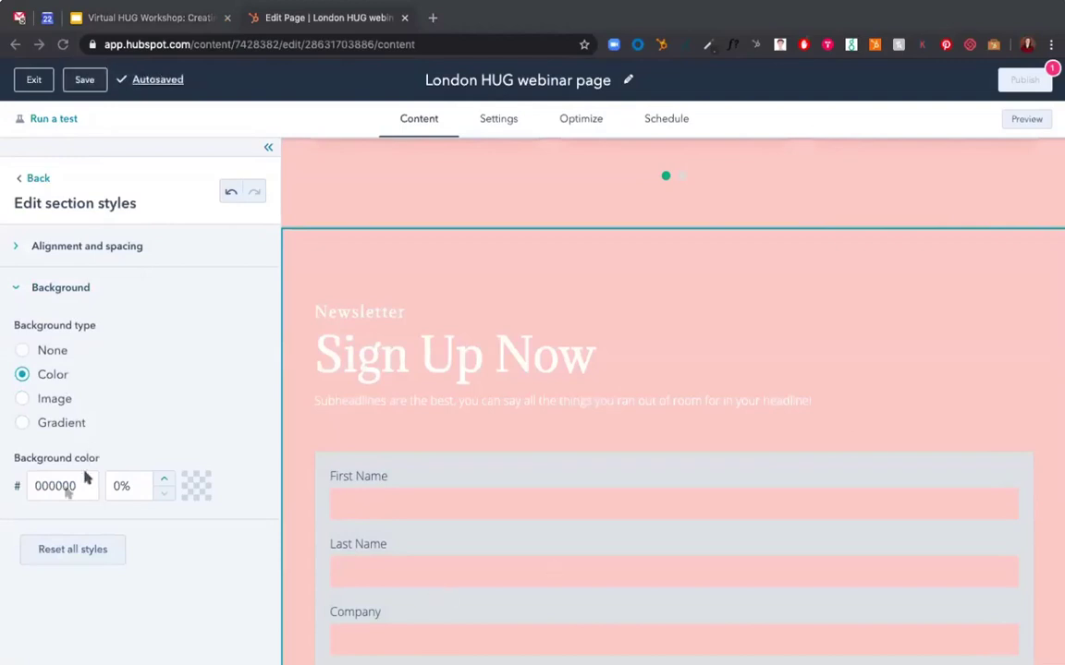
{"action": "double_click", "coordinate": [51, 486]}
{"action": "type", "text": "54AC85"}
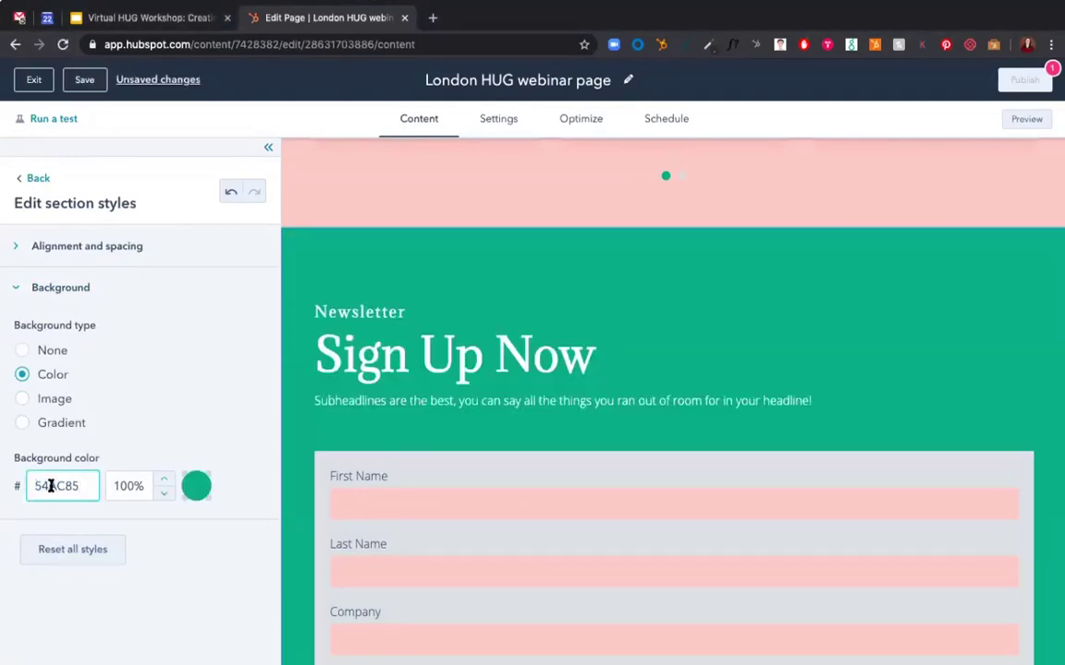
{"action": "scroll", "coordinate": [373, 302], "scroll_direction": "up", "scroll_amount": 5}
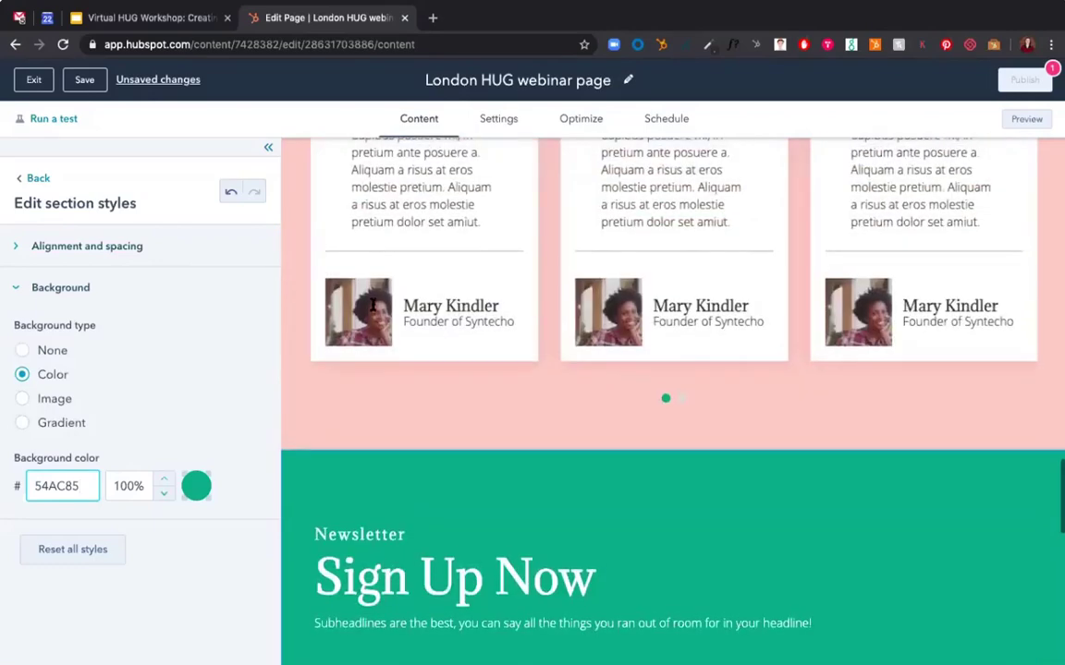
{"action": "scroll", "coordinate": [374, 305], "scroll_direction": "up", "scroll_amount": 15}
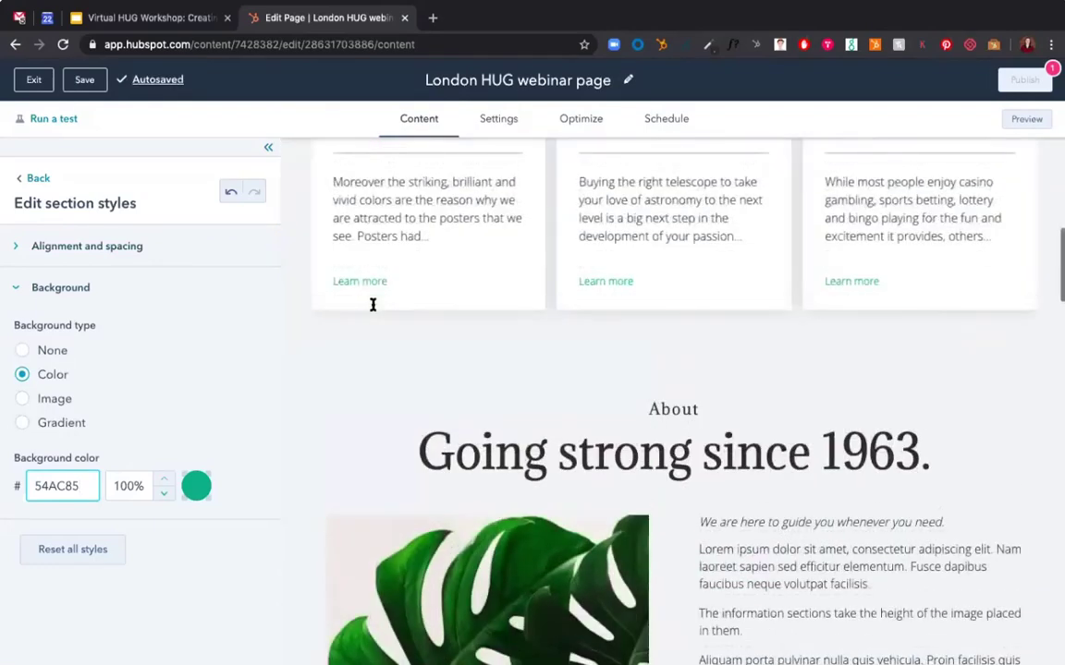
{"action": "scroll", "coordinate": [373, 305], "scroll_direction": "up", "scroll_amount": 3}
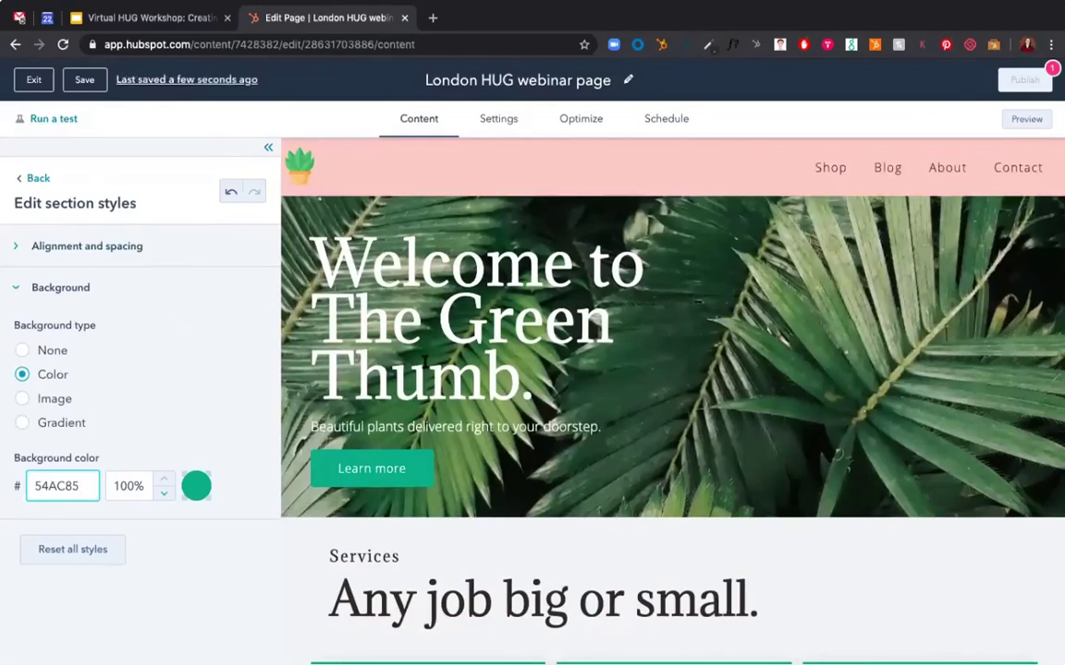
{"action": "scroll", "coordinate": [424, 363], "scroll_direction": "down", "scroll_amount": 10}
{"action": "scroll", "coordinate": [425, 362], "scroll_direction": "down", "scroll_amount": 15}
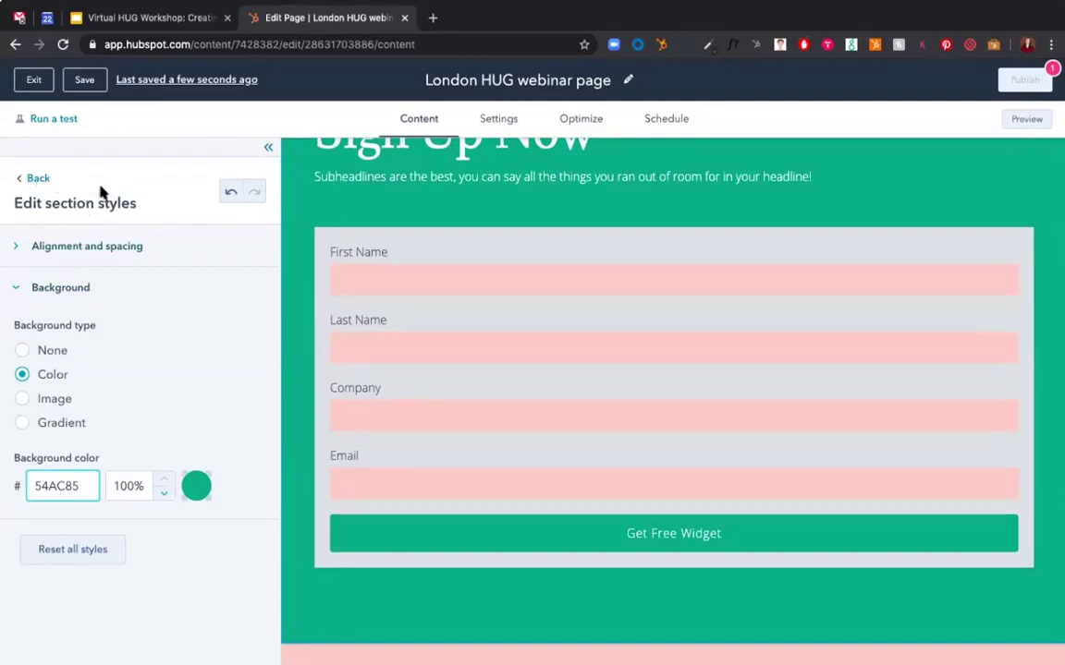
{"action": "left_click", "coordinate": [37, 180]}
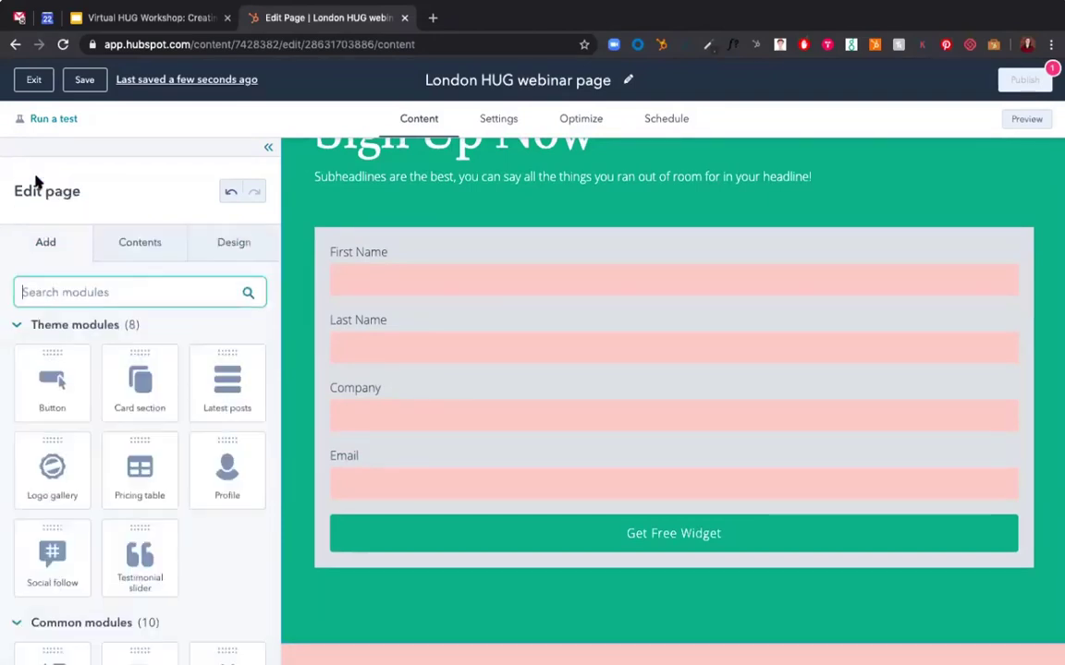
Open the Barricade theme settings and preview them on the Contact template's 'Have some questions?' form.
{"action": "left_click", "coordinate": [233, 246]}
{"action": "left_click", "coordinate": [137, 396]}
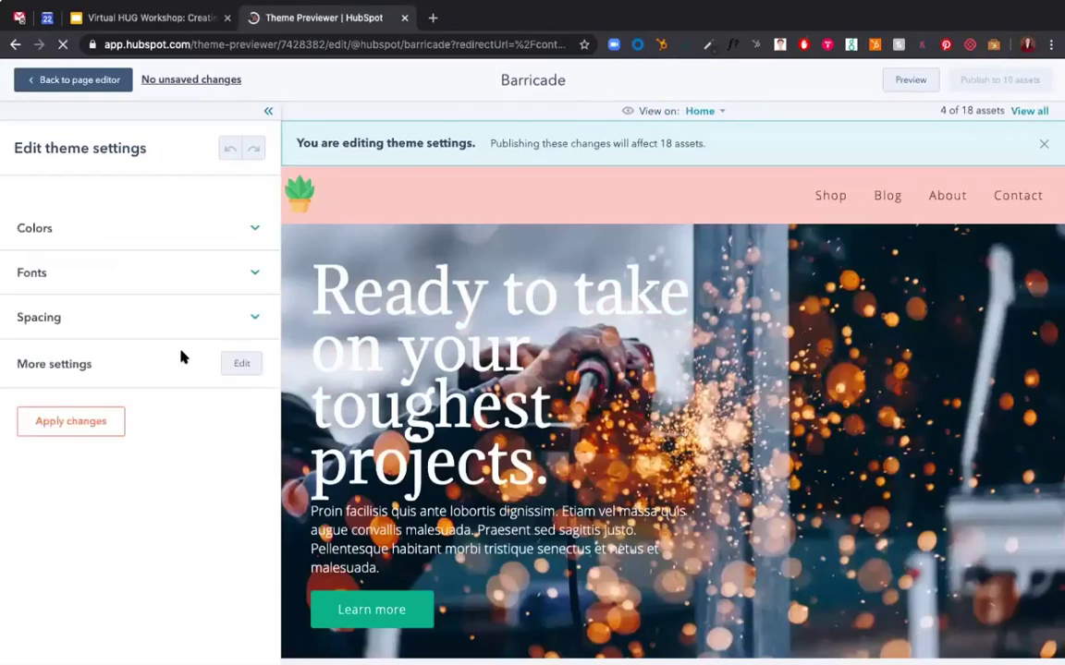
{"action": "left_click", "coordinate": [239, 365]}
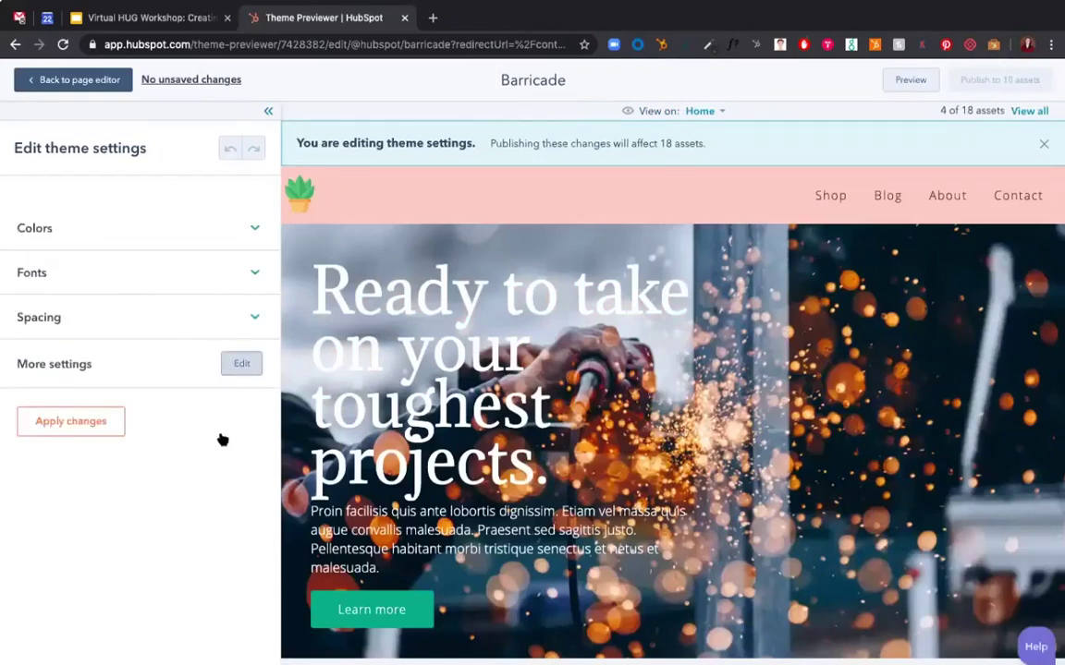
{"action": "left_click", "coordinate": [720, 112]}
{"action": "scroll", "coordinate": [711, 231], "scroll_direction": "down", "scroll_amount": 8}
{"action": "scroll", "coordinate": [710, 235], "scroll_direction": "down", "scroll_amount": 2}
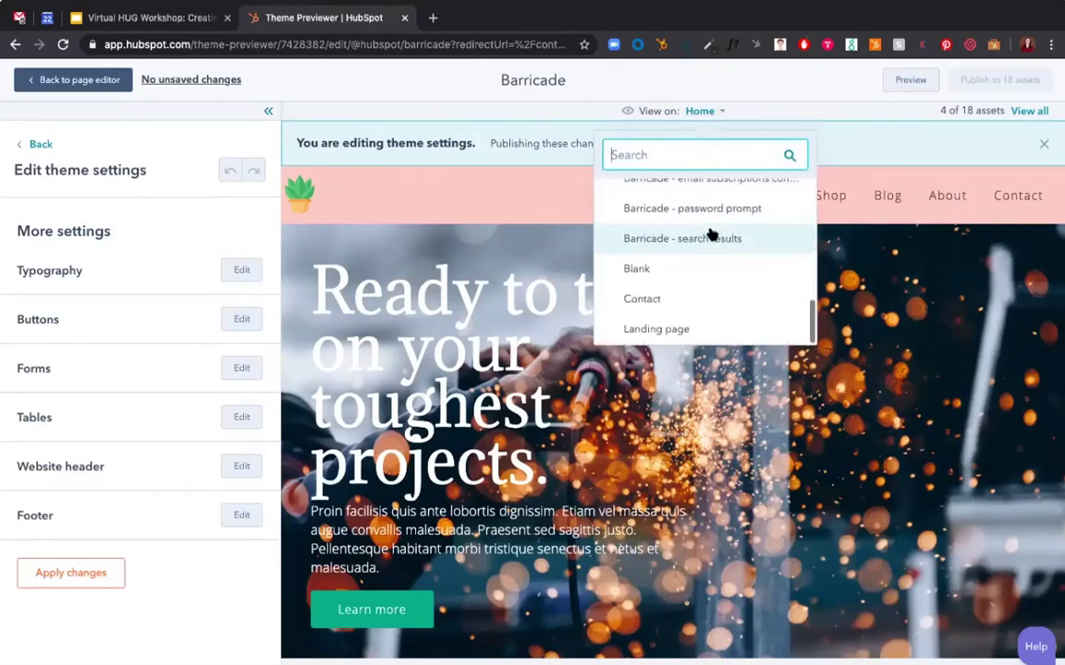
{"action": "left_click", "coordinate": [665, 300]}
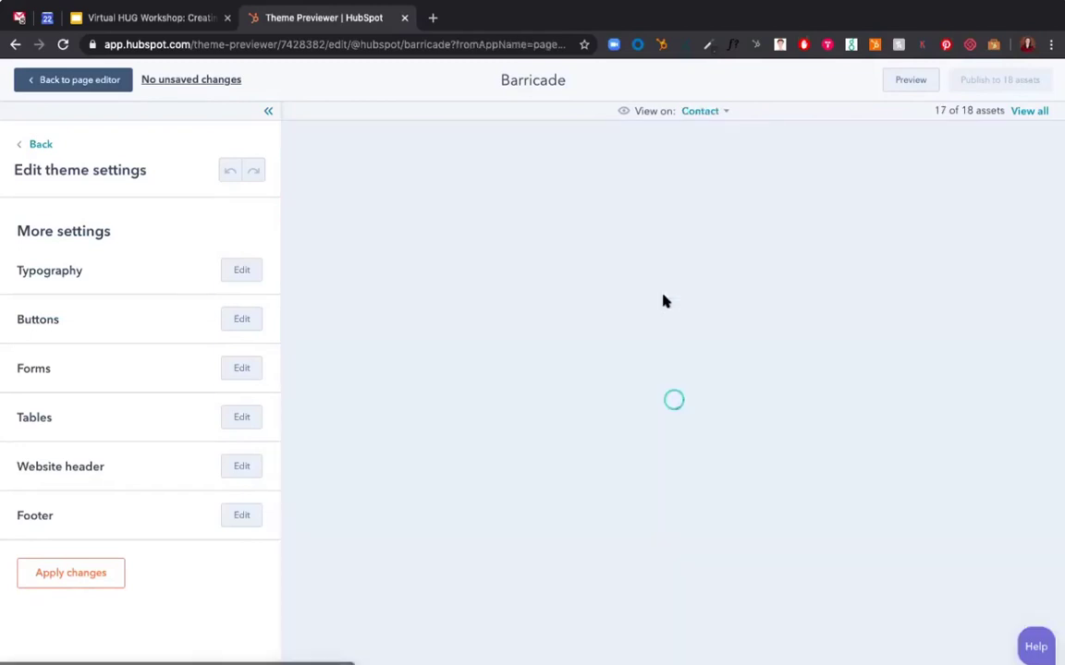
{"action": "scroll", "coordinate": [663, 300], "scroll_direction": "down", "scroll_amount": 4}
{"action": "scroll", "coordinate": [662, 300], "scroll_direction": "up", "scroll_amount": 1}
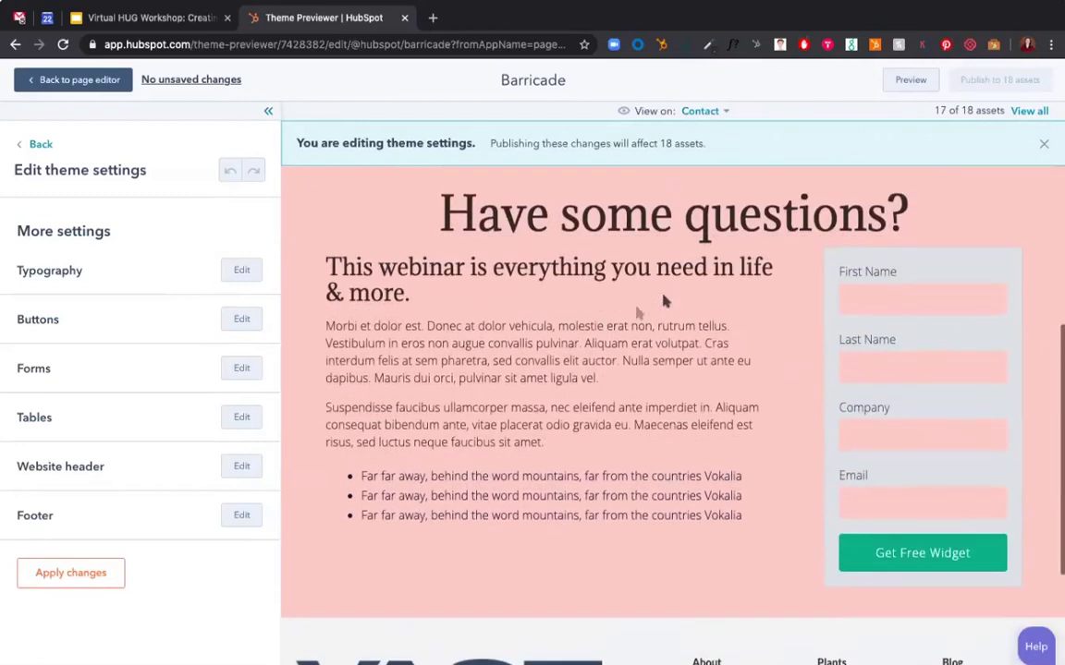
Change the theme's form background colour from DEE2E5 to white (fff).
{"action": "left_click", "coordinate": [238, 369]}
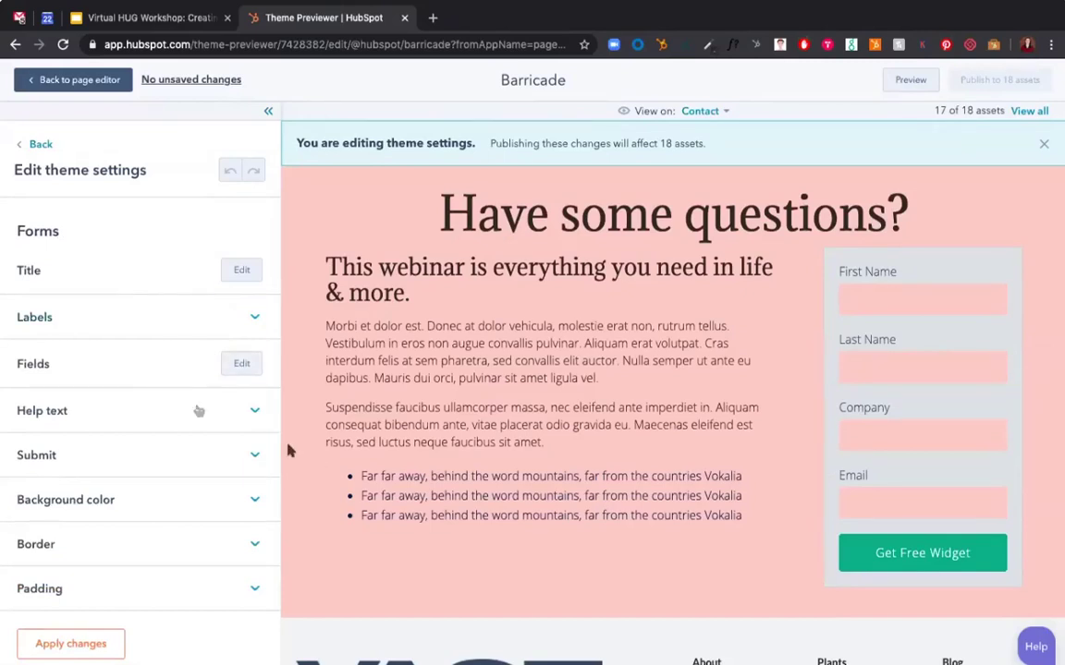
{"action": "left_click", "coordinate": [193, 503]}
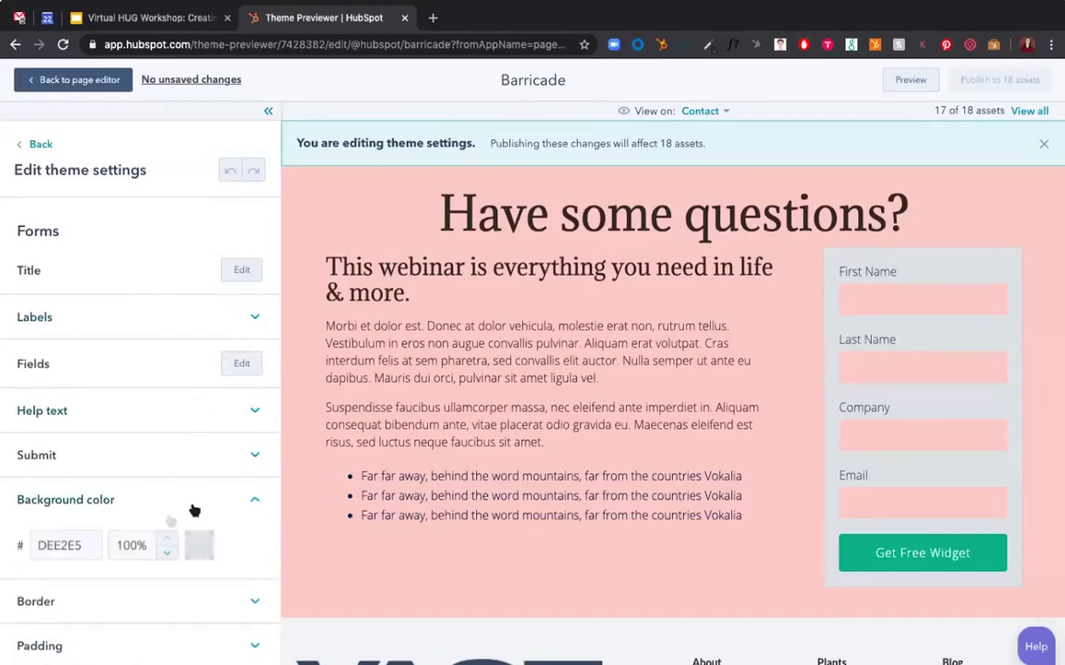
{"action": "double_click", "coordinate": [64, 546]}
{"action": "type", "text": "fff"}
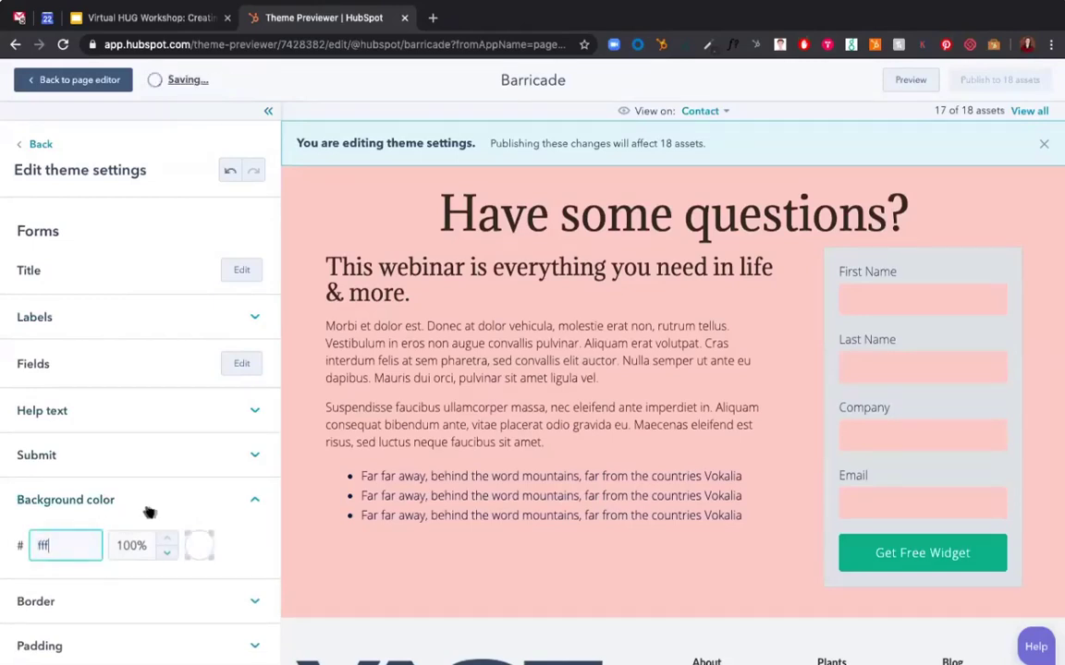
{"action": "left_click", "coordinate": [151, 510]}
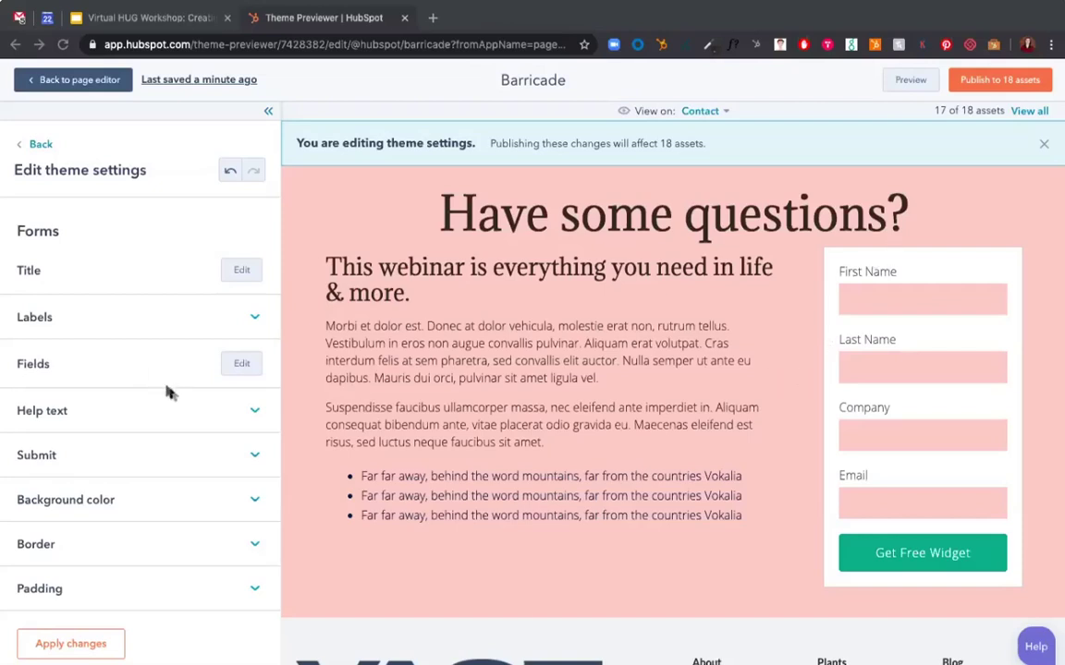
Set the form field background colour to white (fff).
{"action": "left_click", "coordinate": [236, 367]}
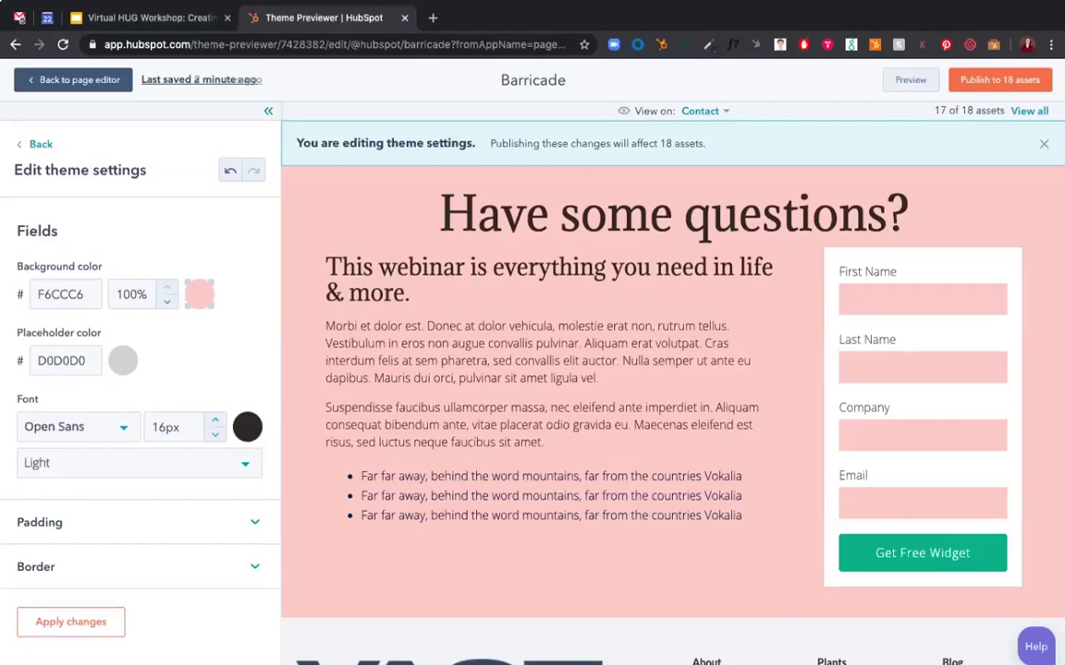
{"action": "left_click", "coordinate": [61, 294]}
{"action": "type", "text": "fff"}
{"action": "left_click", "coordinate": [150, 264]}
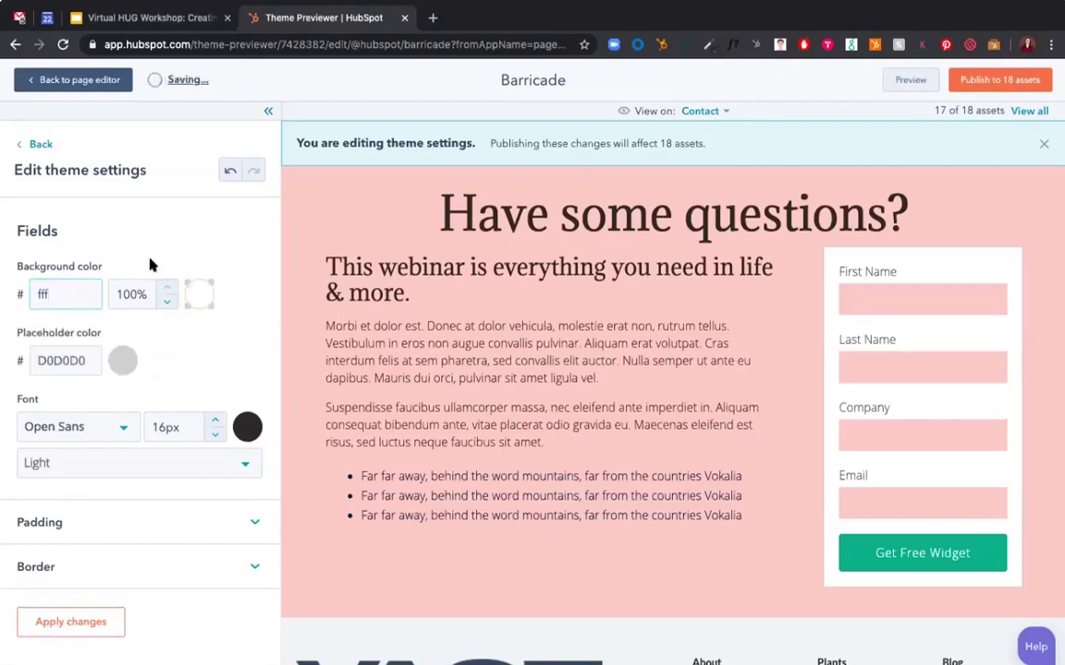
Give the form fields a solid border with corner radius 3.
{"action": "left_click", "coordinate": [95, 566]}
{"action": "scroll", "coordinate": [83, 499], "scroll_direction": "down", "scroll_amount": 3}
{"action": "left_click", "coordinate": [57, 475]}
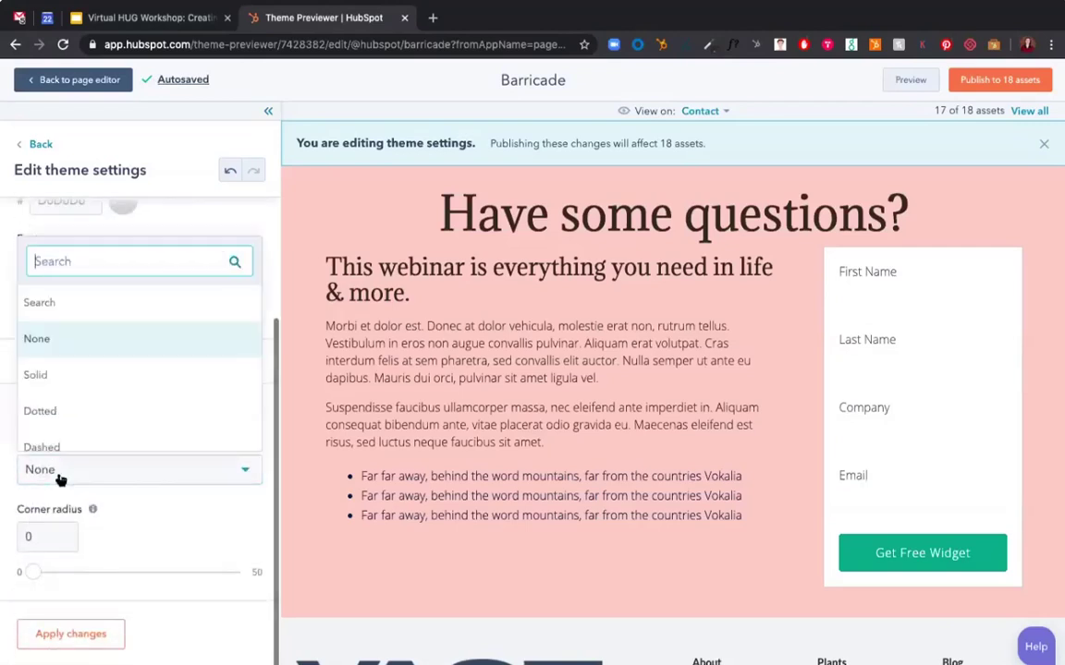
{"action": "left_click", "coordinate": [53, 377]}
{"action": "scroll", "coordinate": [68, 523], "scroll_direction": "down", "scroll_amount": 2}
{"action": "left_click", "coordinate": [51, 597]}
{"action": "type", "text": "3"}
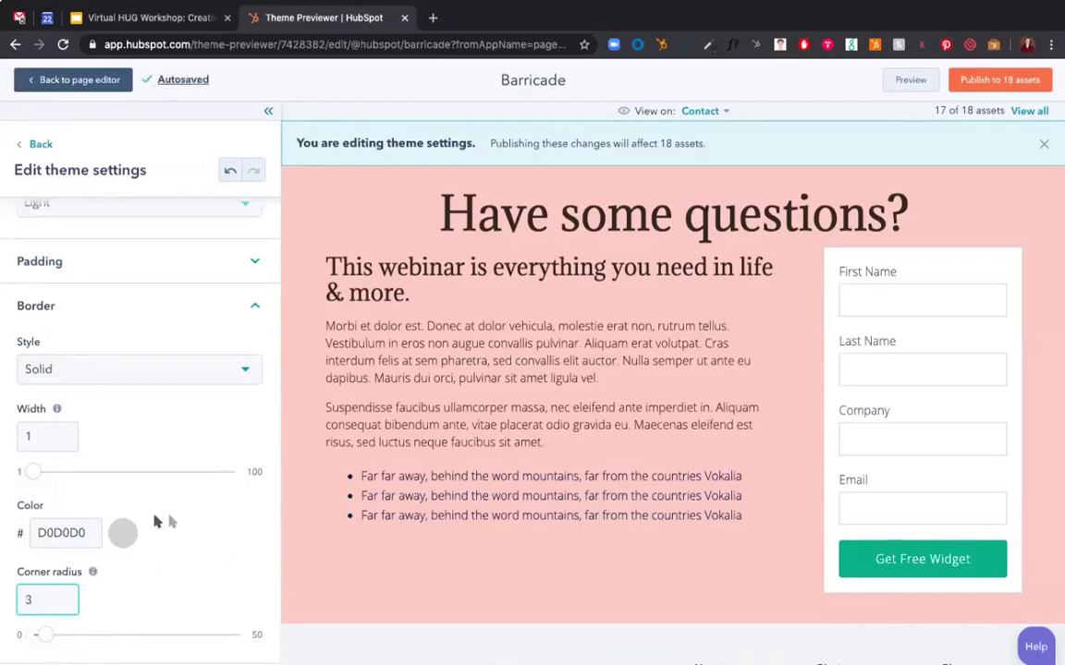
{"action": "left_click", "coordinate": [190, 522]}
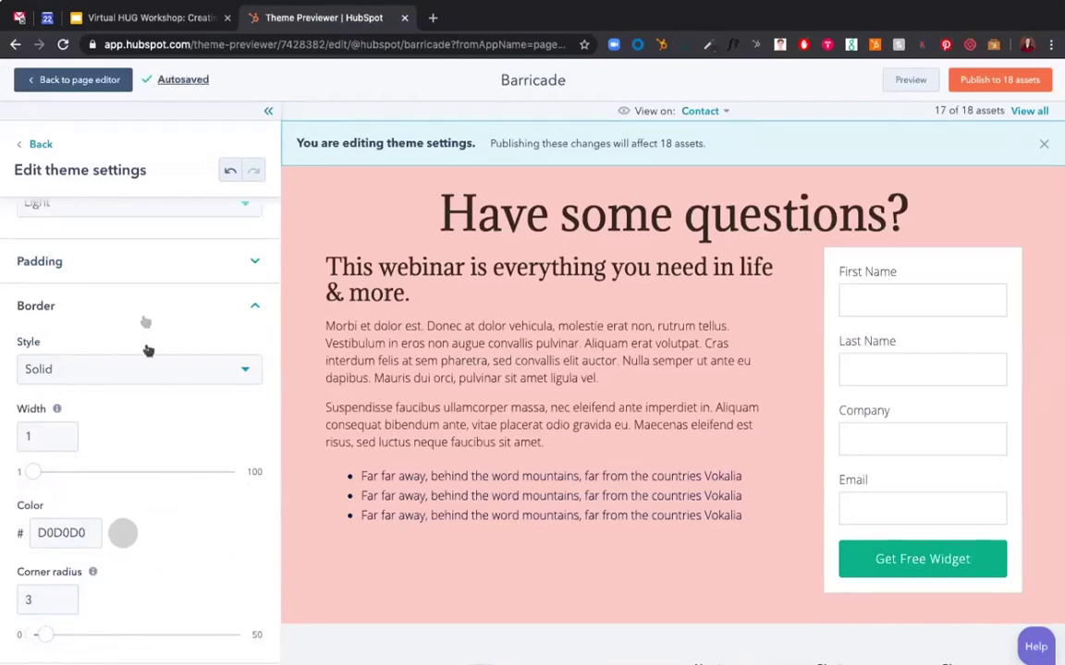
Publish the theme changes and return to the page editor.
{"action": "scroll", "coordinate": [145, 332], "scroll_direction": "down", "scroll_amount": 1}
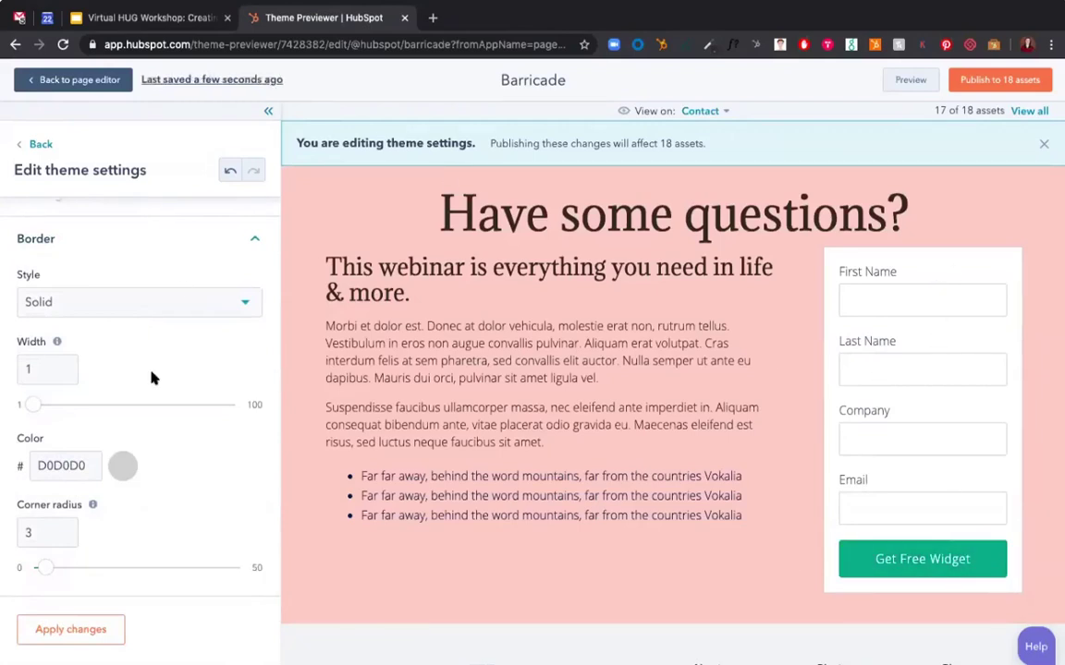
{"action": "left_click", "coordinate": [1001, 82]}
{"action": "left_click", "coordinate": [492, 227]}
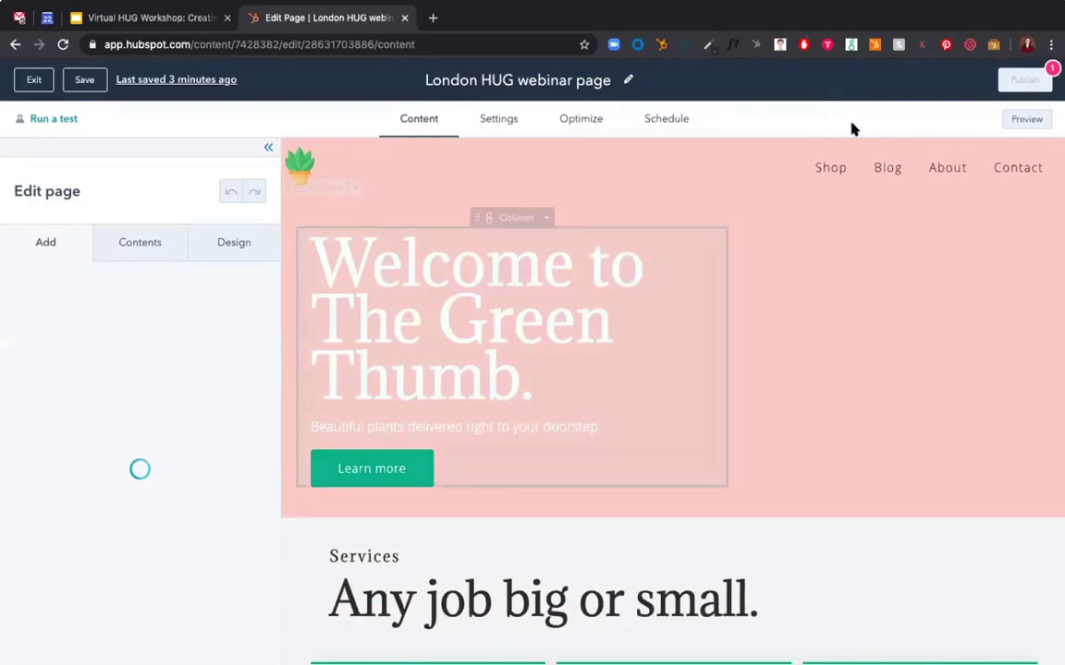
Preview the page on phone and tablet, checking the mobile navigation menu.
{"action": "left_click", "coordinate": [1026, 119]}
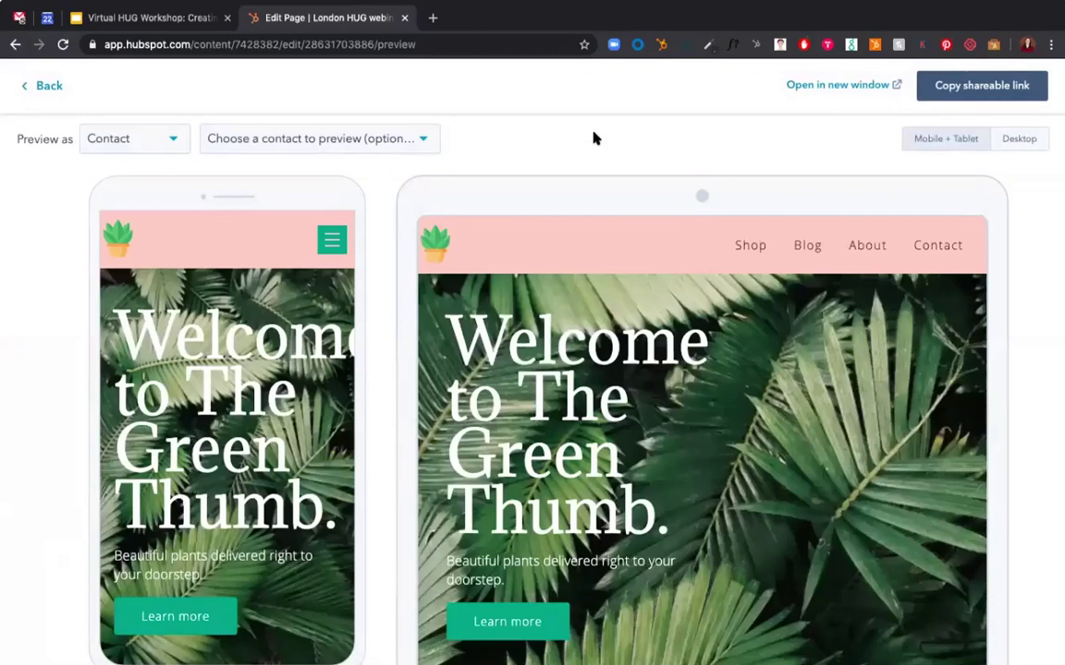
{"action": "scroll", "coordinate": [623, 396], "scroll_direction": "down", "scroll_amount": 6}
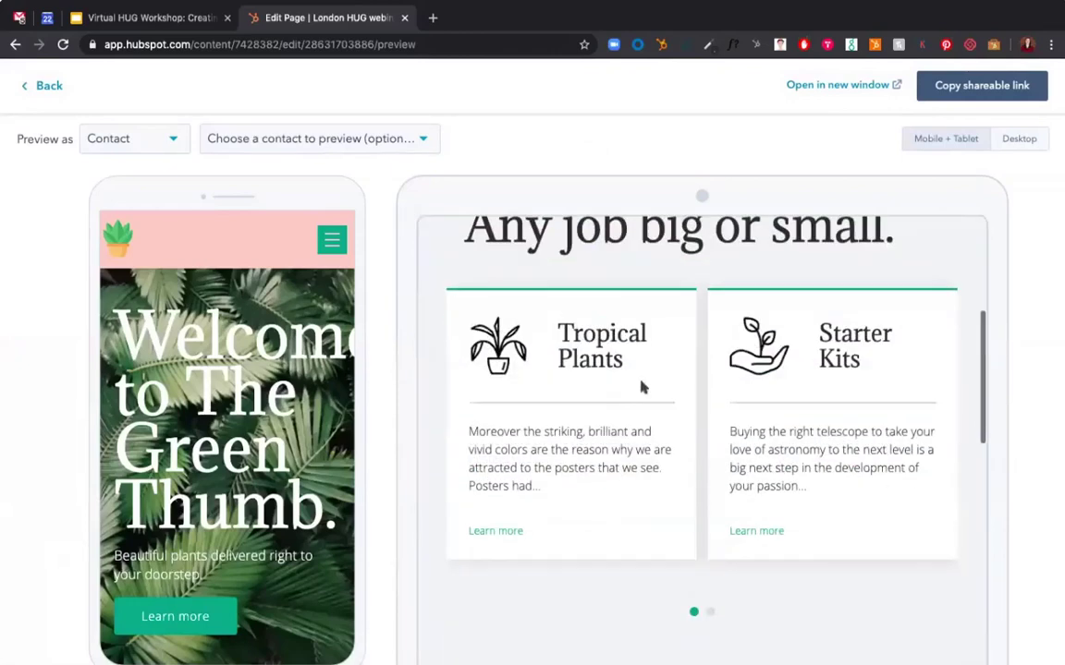
{"action": "scroll", "coordinate": [254, 409], "scroll_direction": "down", "scroll_amount": 5}
{"action": "scroll", "coordinate": [254, 408], "scroll_direction": "up", "scroll_amount": 5}
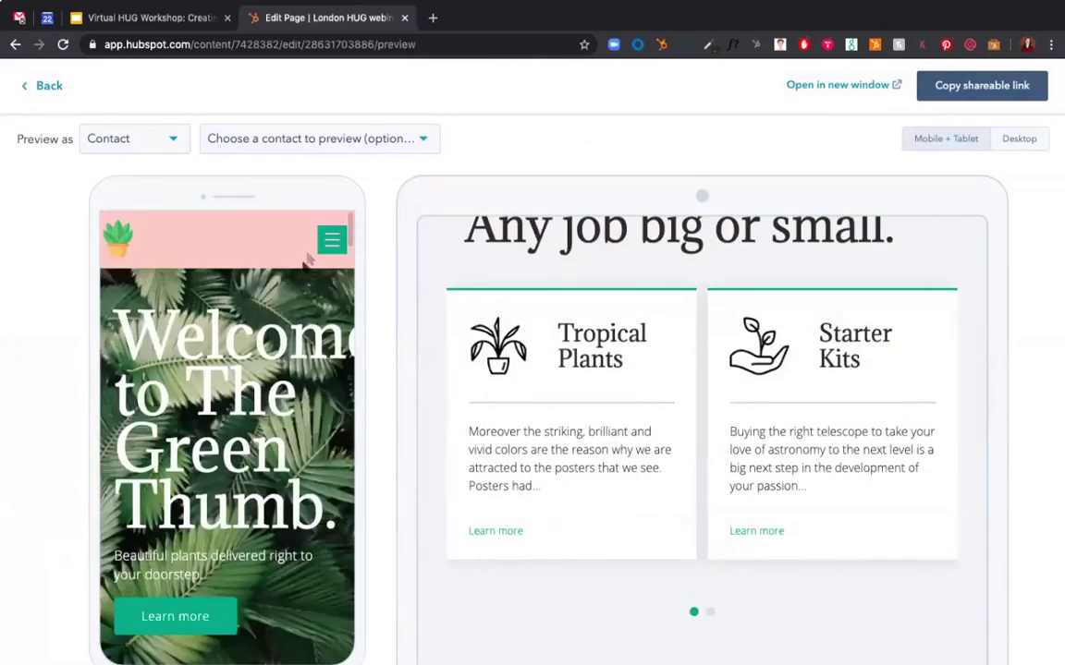
{"action": "left_click", "coordinate": [331, 242]}
{"action": "left_click", "coordinate": [333, 245]}
{"action": "scroll", "coordinate": [895, 333], "scroll_direction": "up", "scroll_amount": 3}
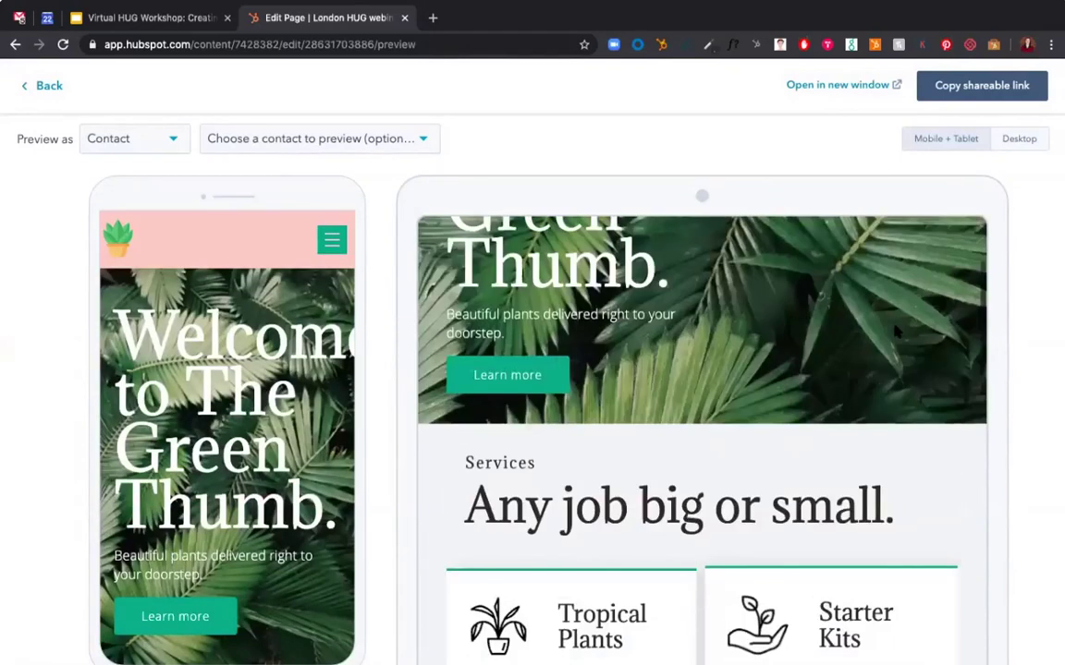
{"action": "scroll", "coordinate": [894, 333], "scroll_direction": "up", "scroll_amount": 5}
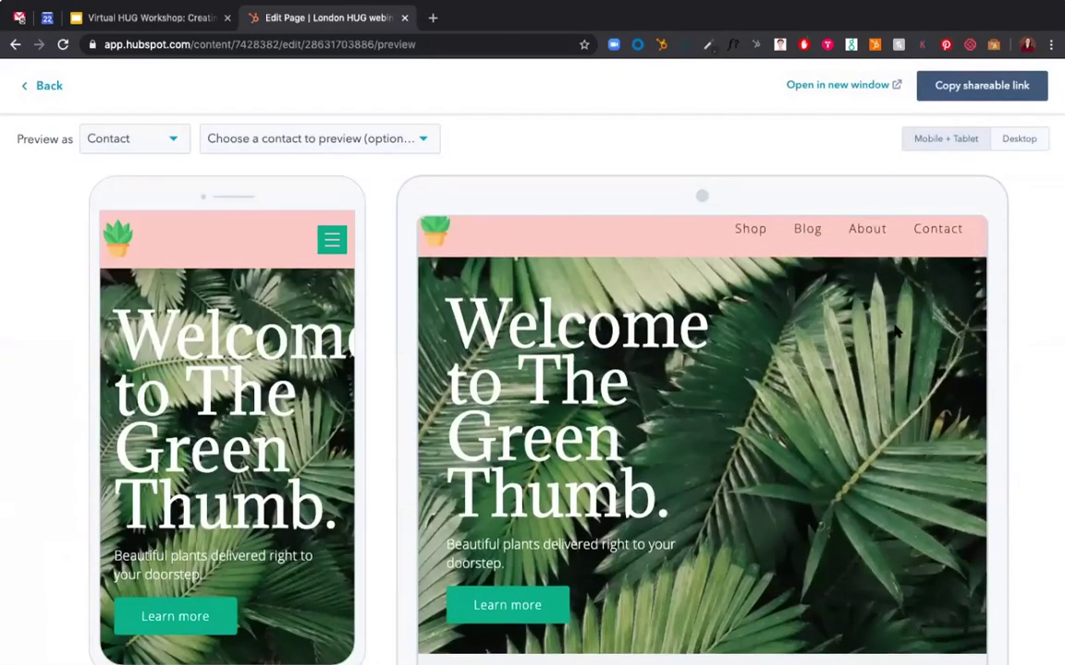
{"action": "scroll", "coordinate": [894, 333], "scroll_direction": "up", "scroll_amount": 1}
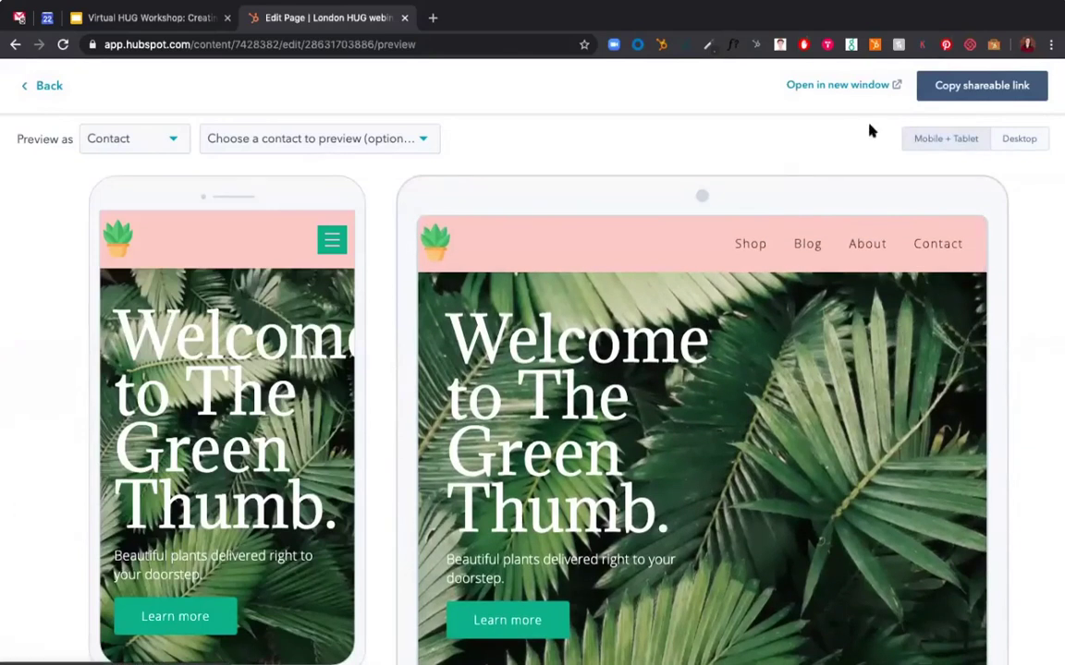
Copy the page's shareable preview link and go back to the editor.
{"action": "left_click", "coordinate": [978, 93]}
{"action": "key", "text": "Tab"}
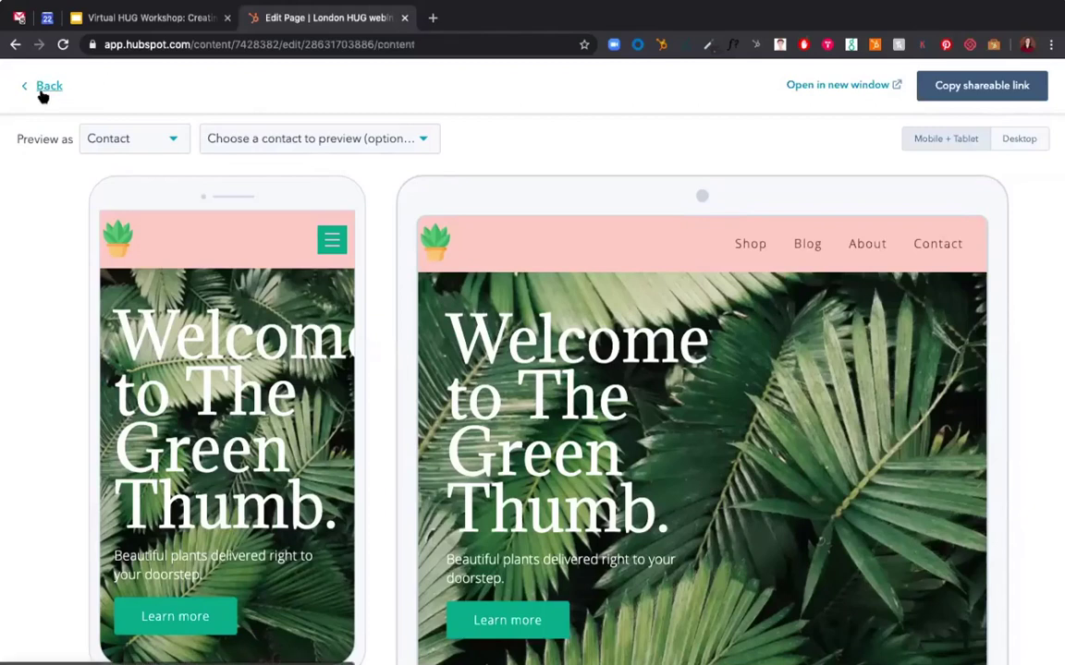
{"action": "left_click", "coordinate": [41, 94]}
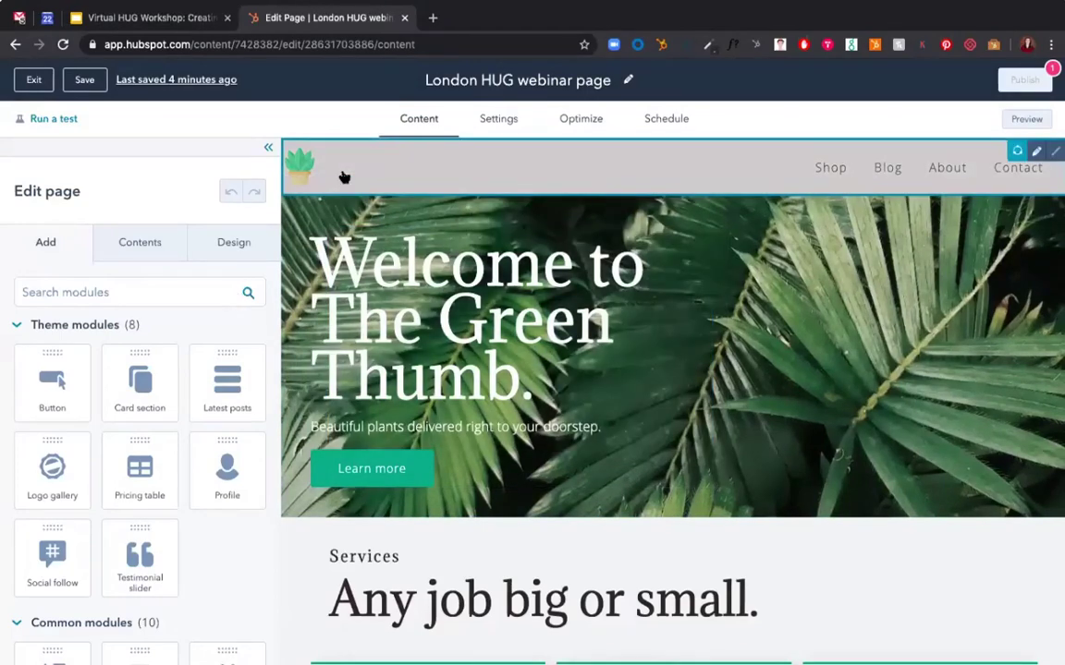
Present the workshop deck full screen and advance two slides to the demonstration-topic poll (slide 43).
{"action": "left_click", "coordinate": [120, 25]}
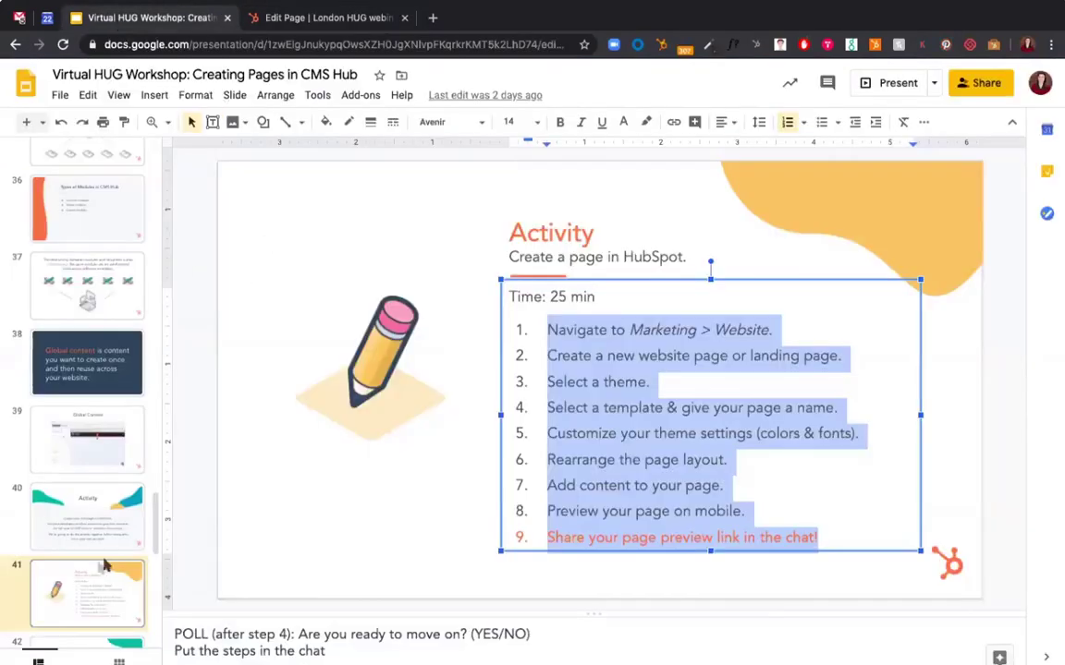
{"action": "scroll", "coordinate": [85, 489], "scroll_direction": "down", "scroll_amount": 2}
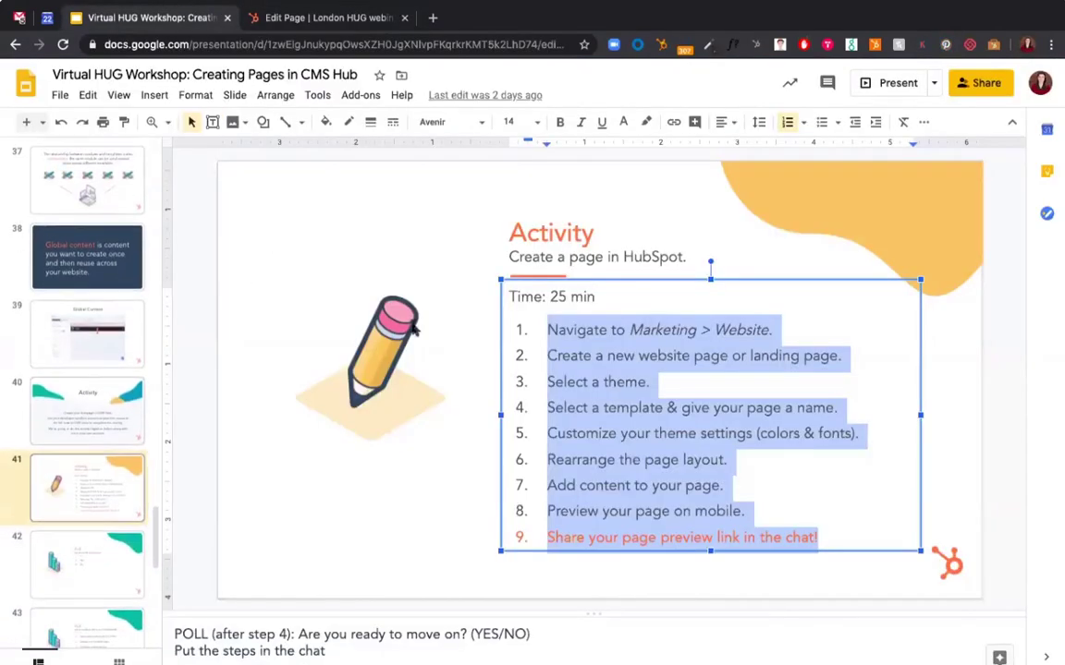
{"action": "left_click", "coordinate": [889, 82]}
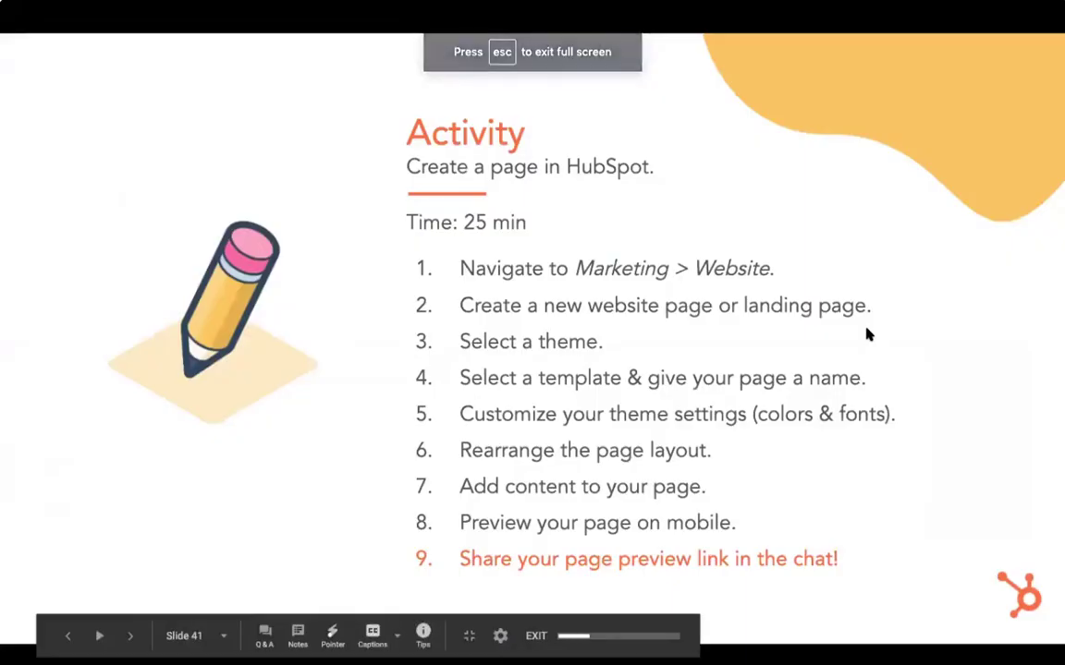
{"action": "key", "text": "Right"}
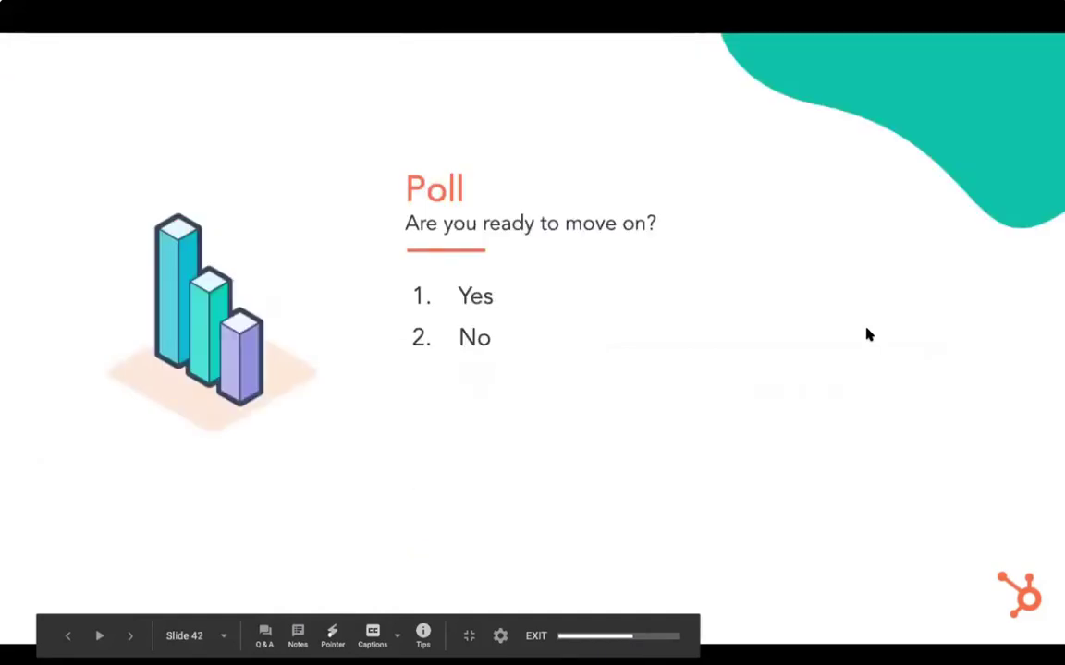
{"action": "key", "text": "Right"}
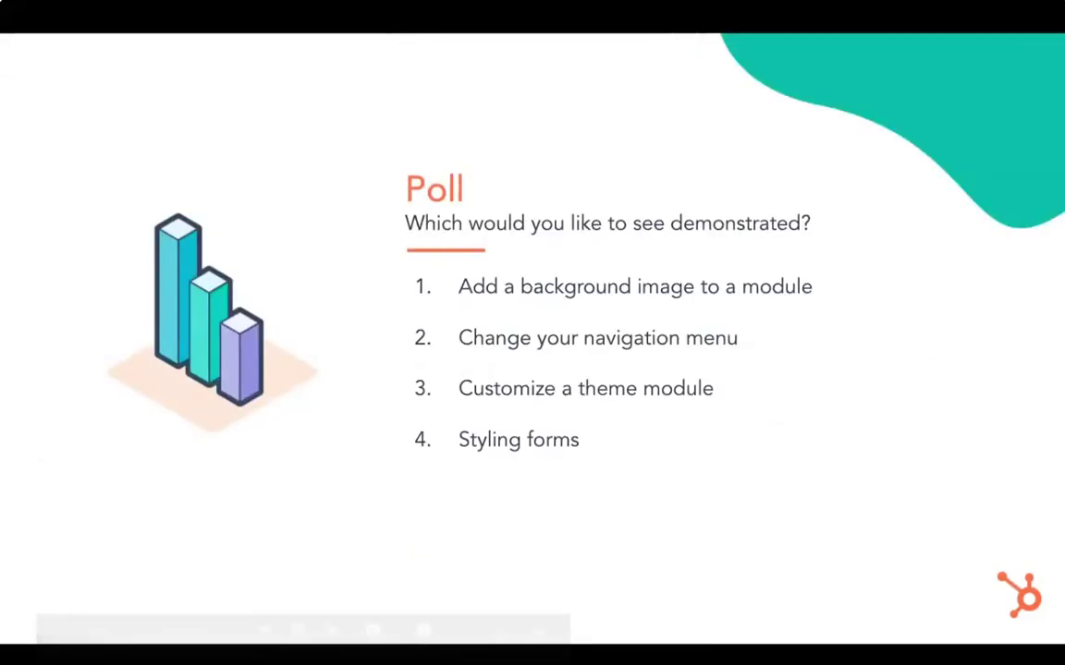